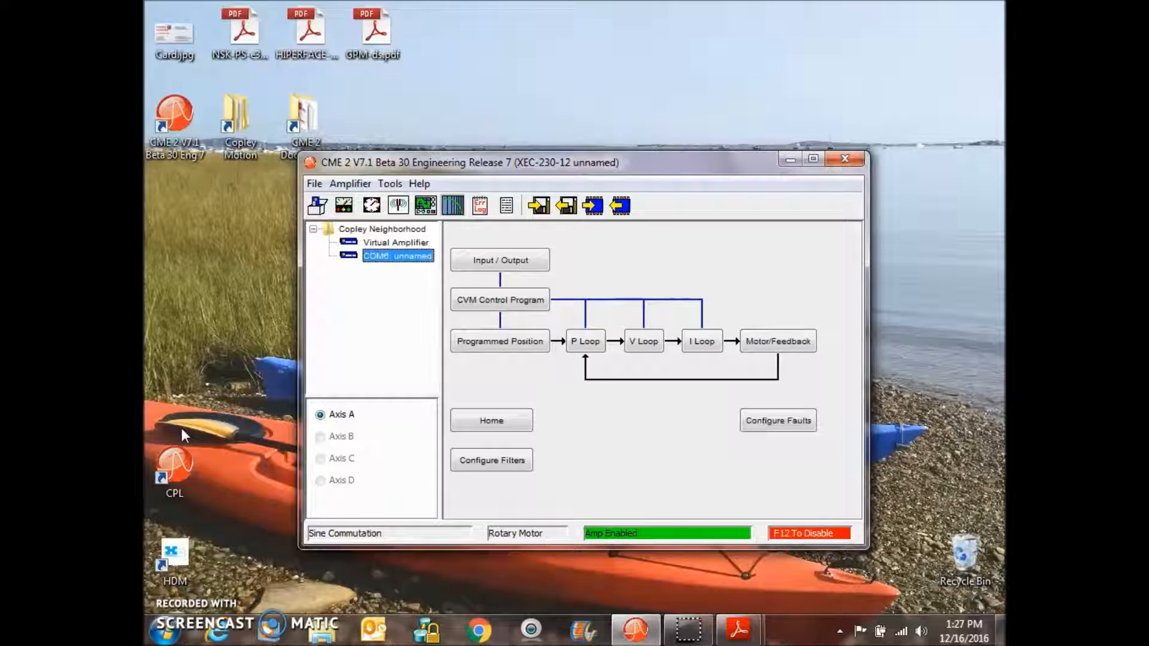
# - Browse the program's documentation folder of user guide PDFs, then close the document list
pyautogui.click(419, 183)
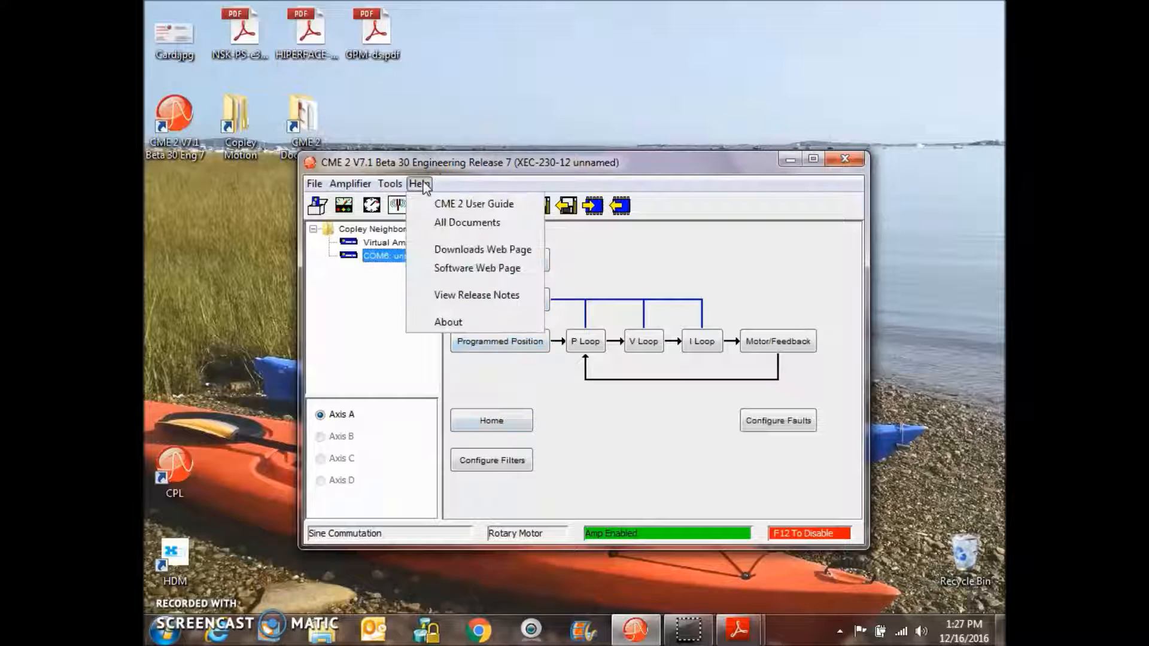
pyautogui.click(436, 225)
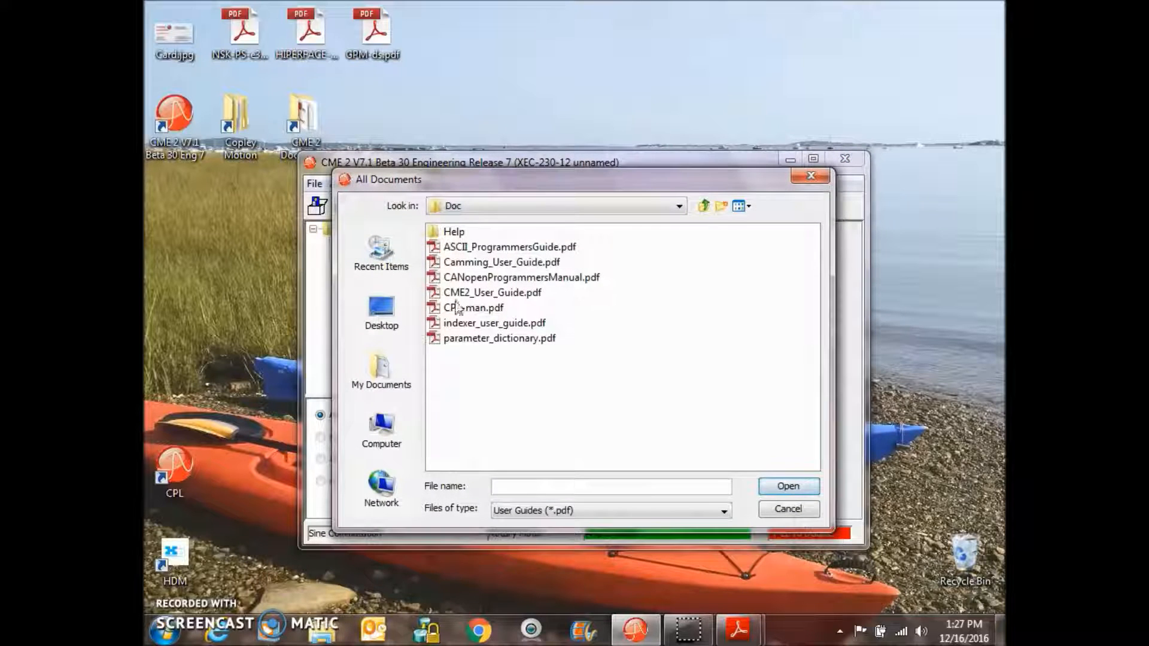
pyautogui.click(465, 326)
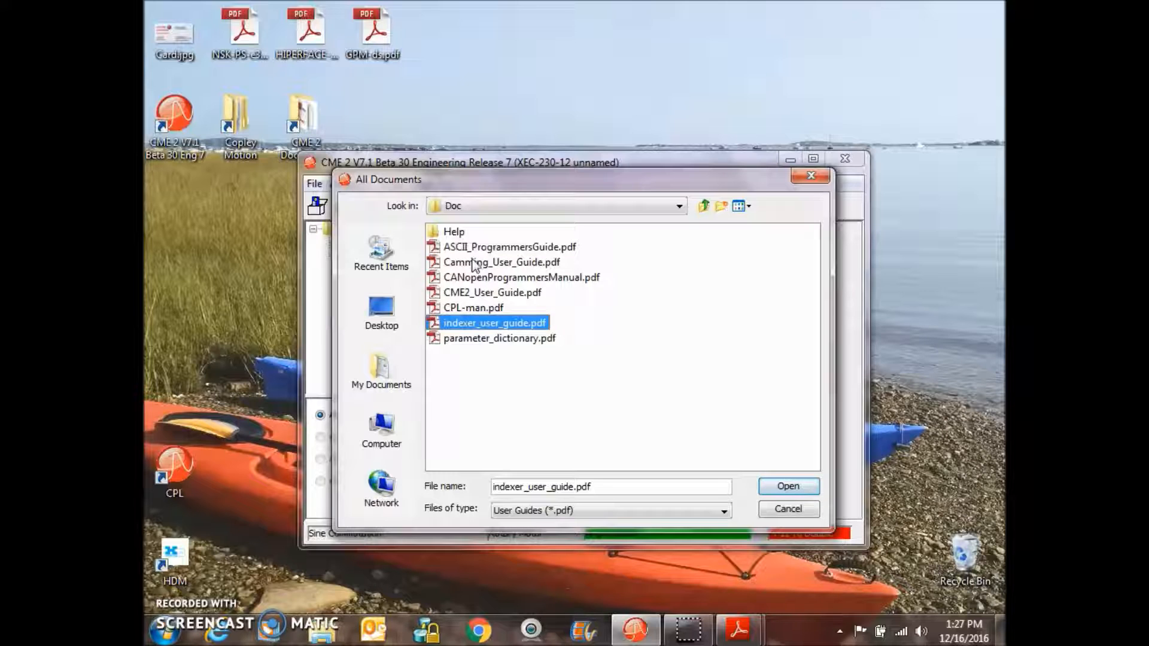
pyautogui.click(473, 247)
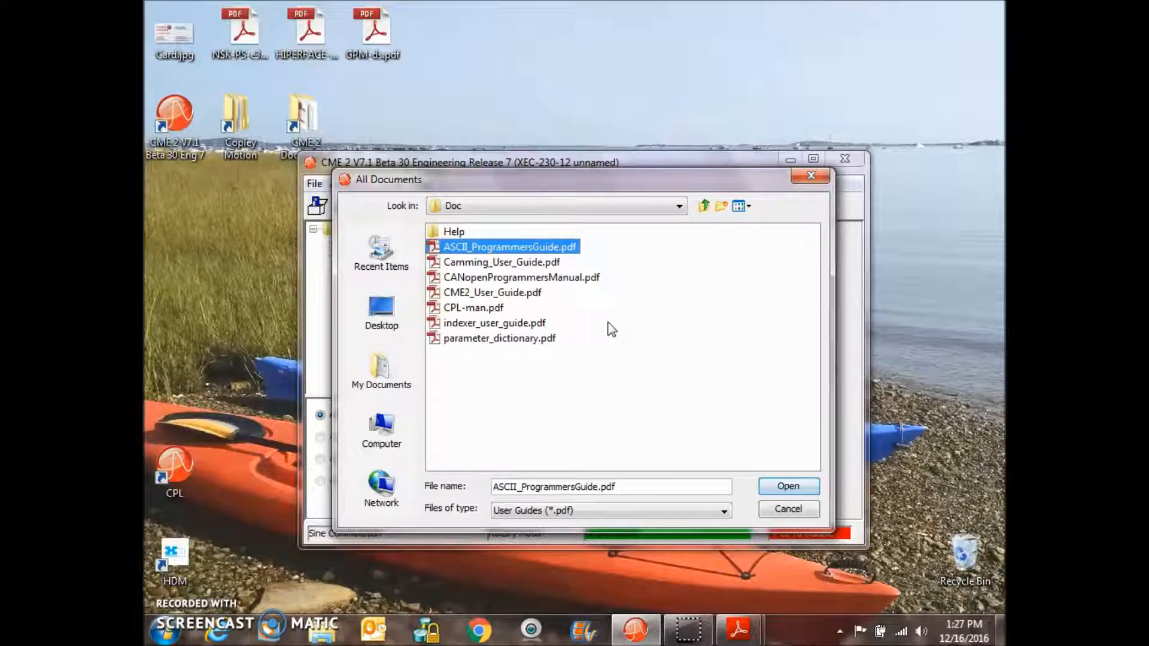
pyautogui.click(525, 324)
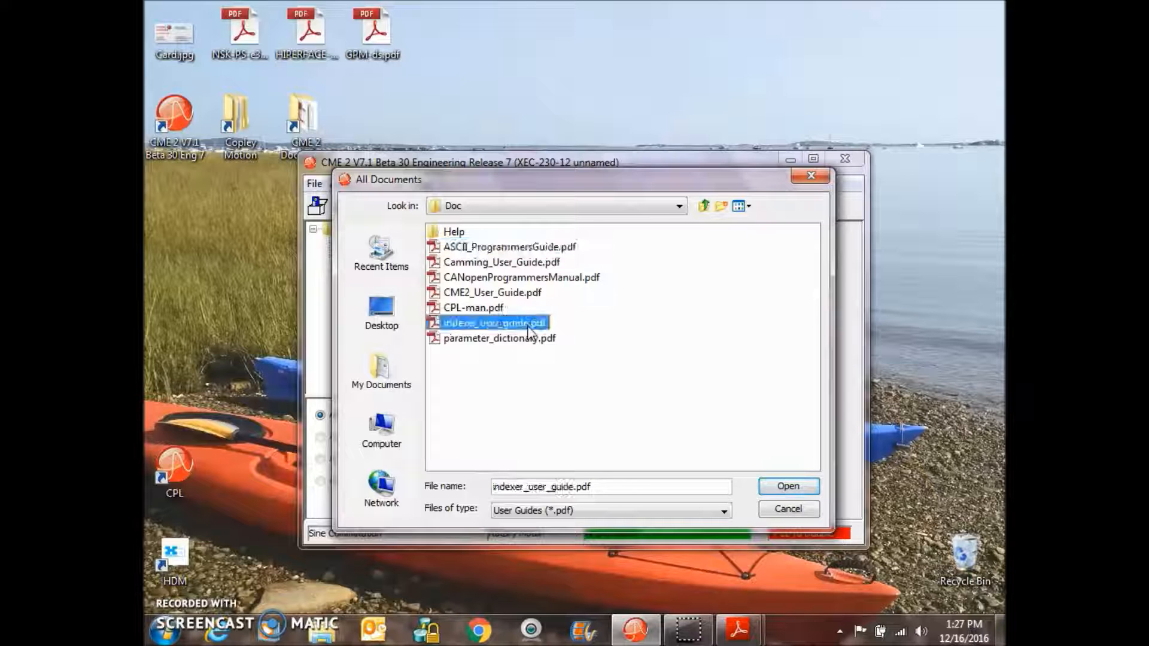
pyautogui.click(811, 174)
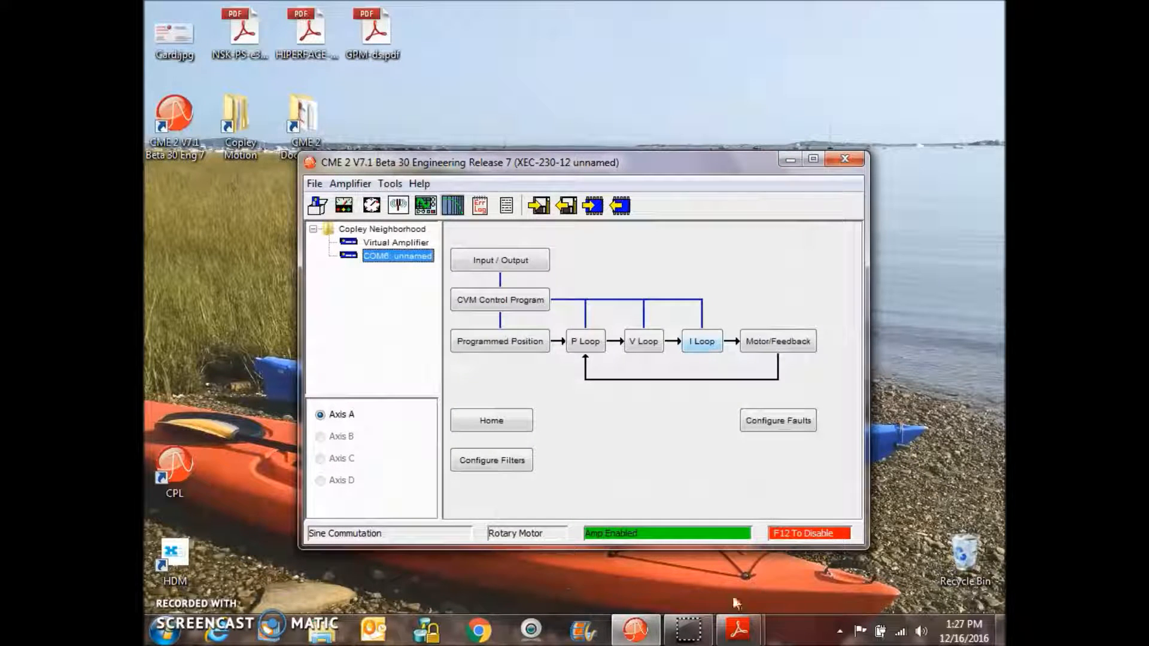
# - Switch to the indexer user guide PDF in Adobe Reader and minimize it again
pyautogui.moveTo(737, 629)
pyautogui.click(644, 513)
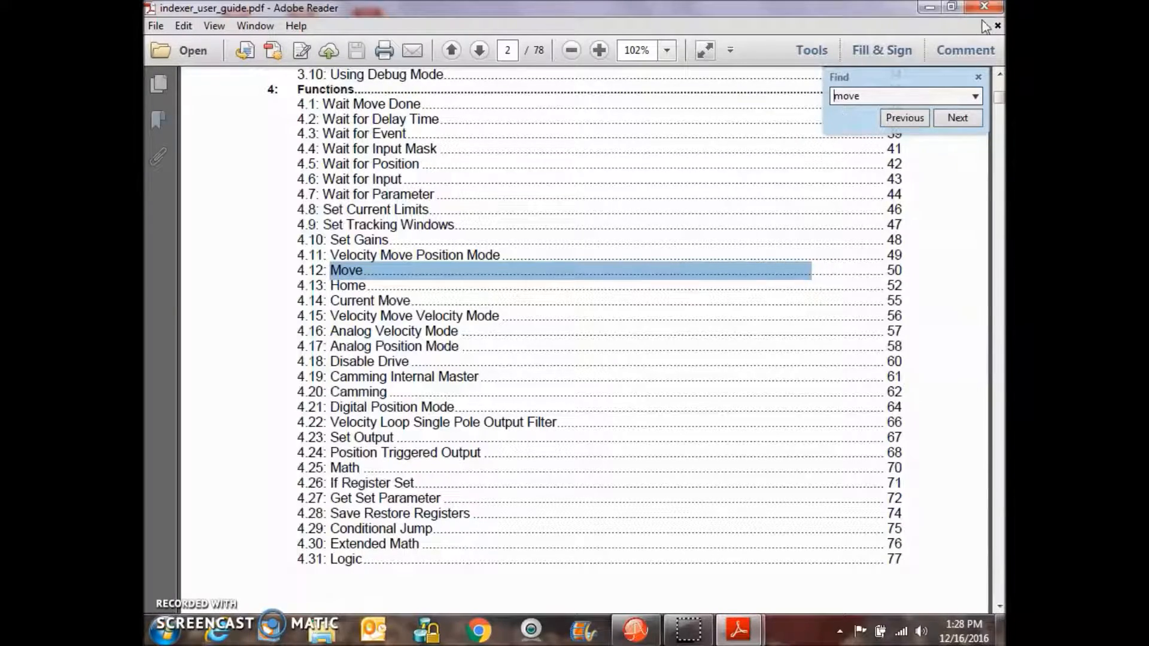
pyautogui.click(929, 7)
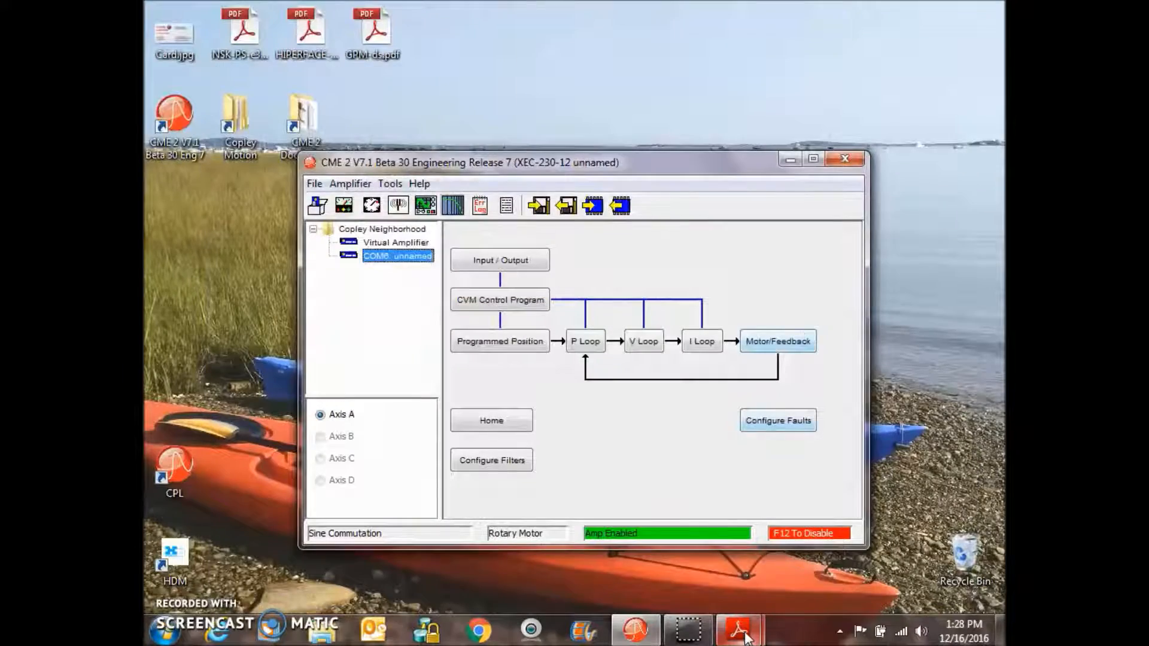
# - Switch to the ASCII programmers guide PDF in Adobe Reader and minimize it again
pyautogui.moveTo(746, 638)
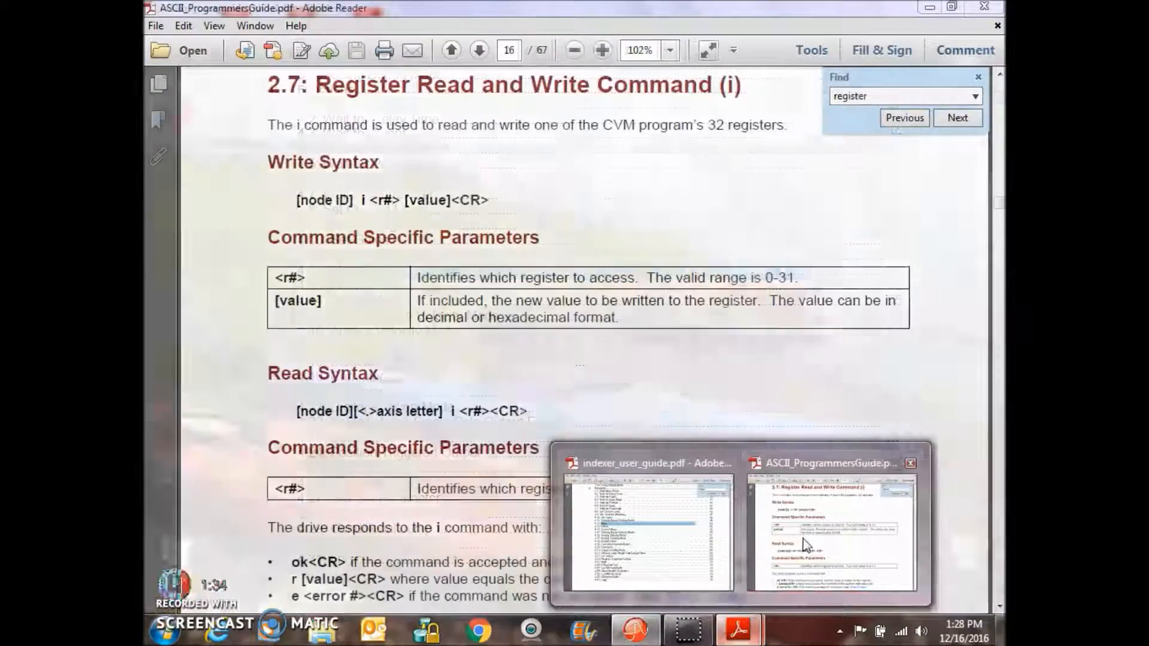
pyautogui.click(794, 531)
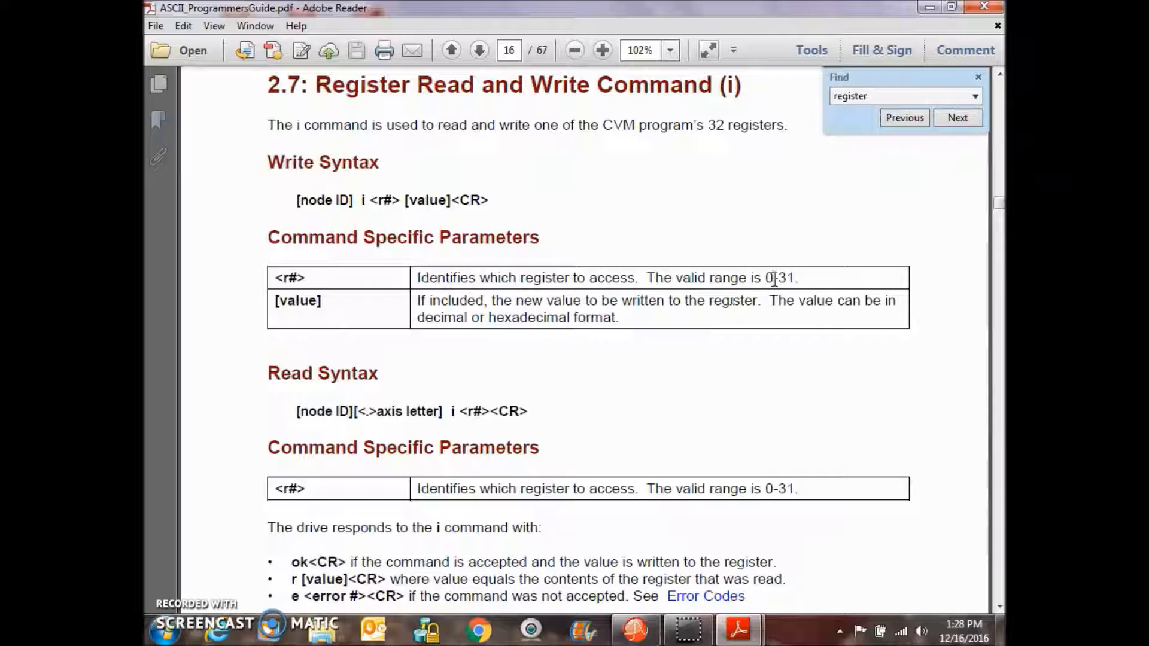
pyautogui.click(934, 8)
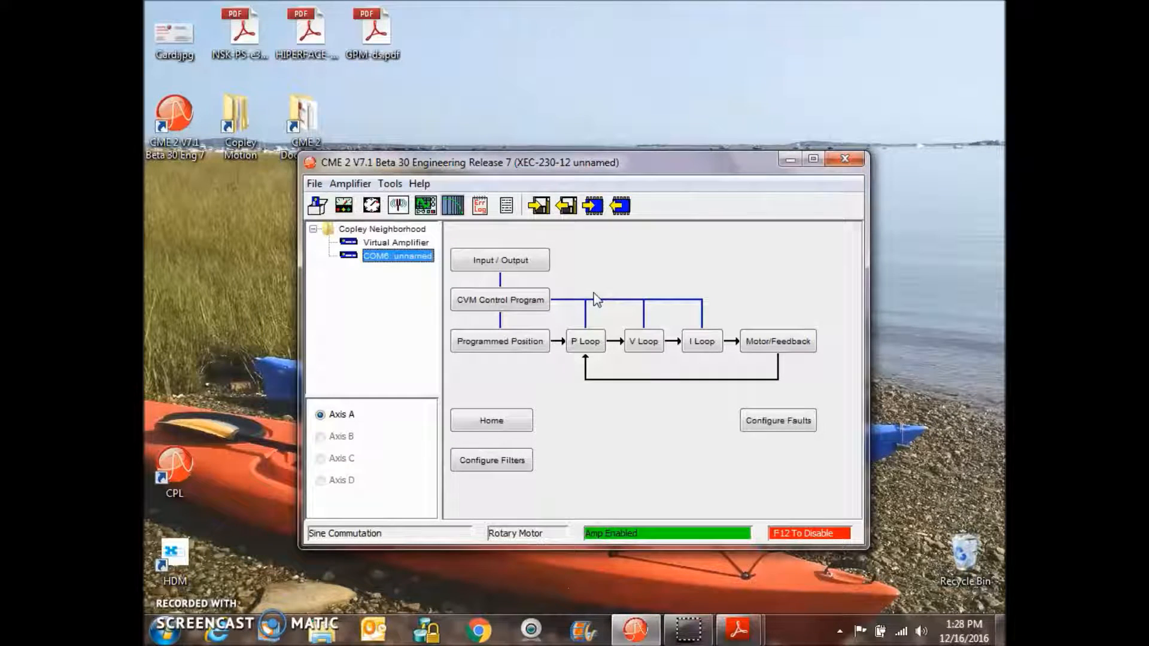
# - Open the amplifier Control Panel to view drive status, then return to the main window
pyautogui.click(344, 206)
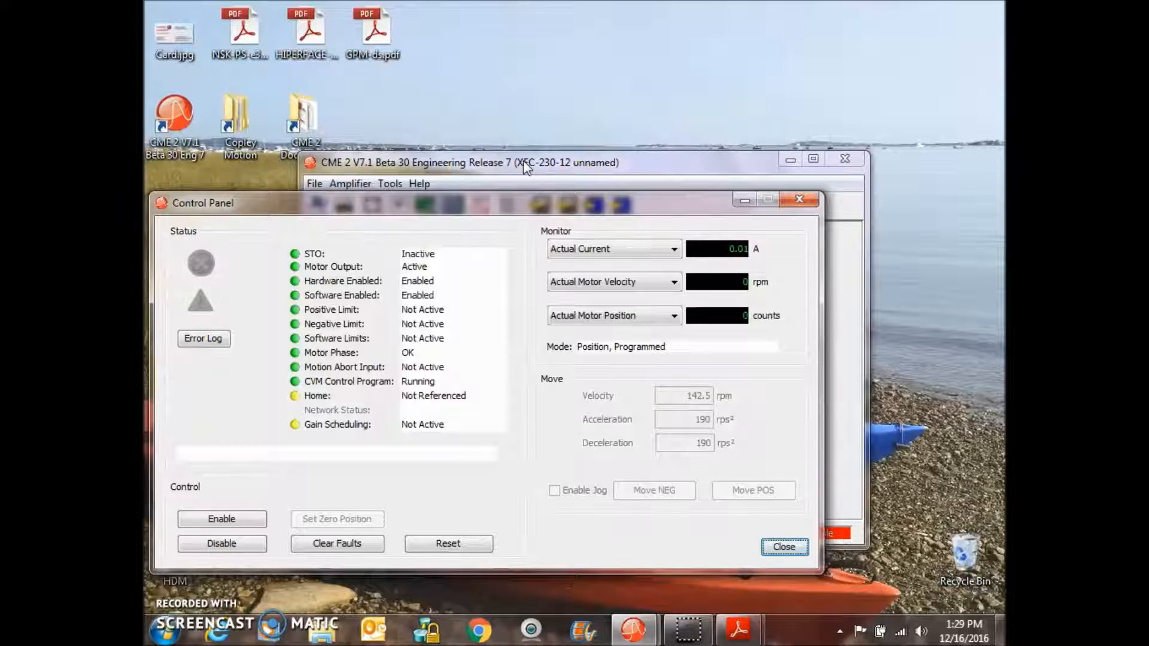
pyautogui.click(524, 167)
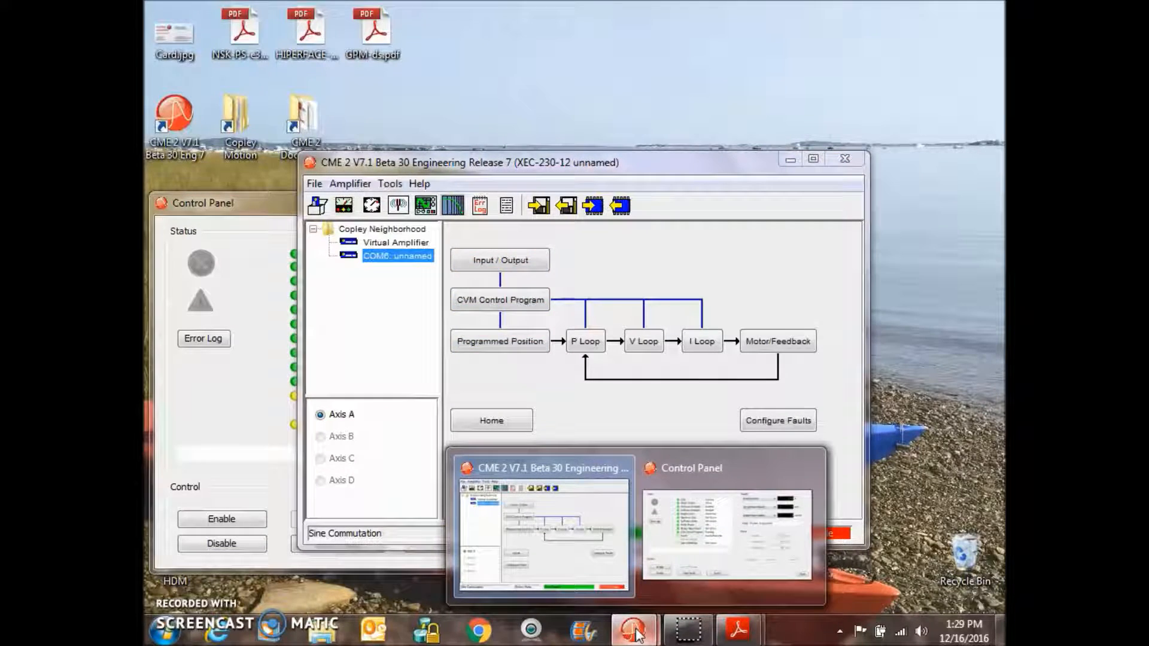
# - Open the oscilloscope and start a relative trapezoidal profile move of 81920 counts
pyautogui.click(423, 207)
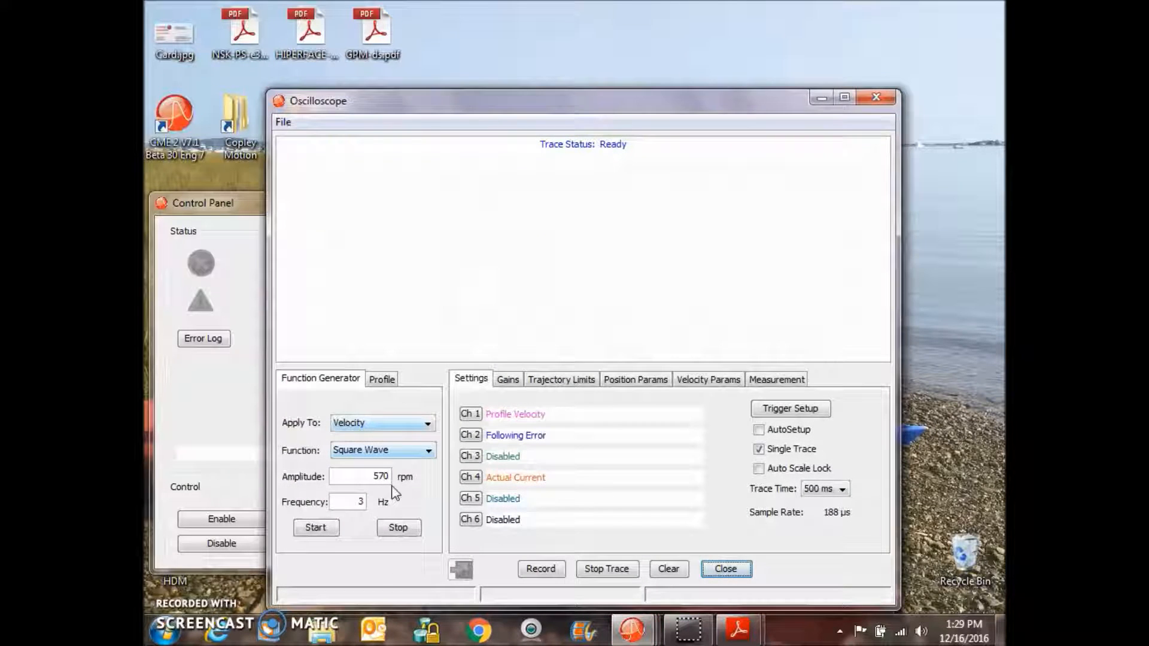
pyautogui.click(380, 381)
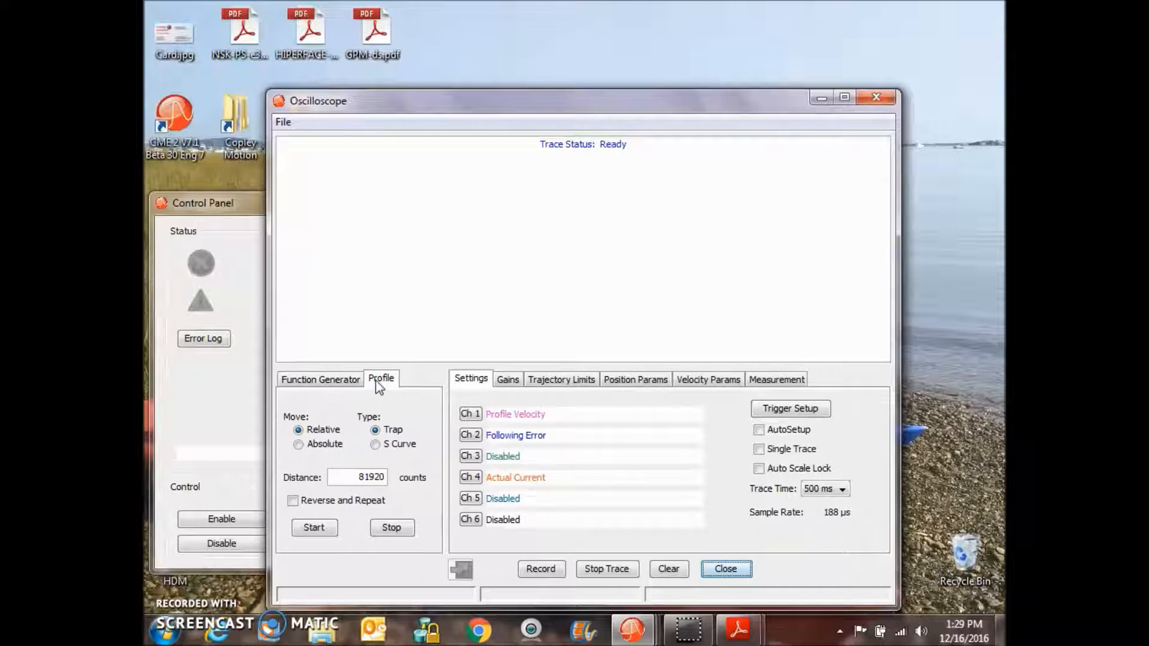
pyautogui.click(325, 527)
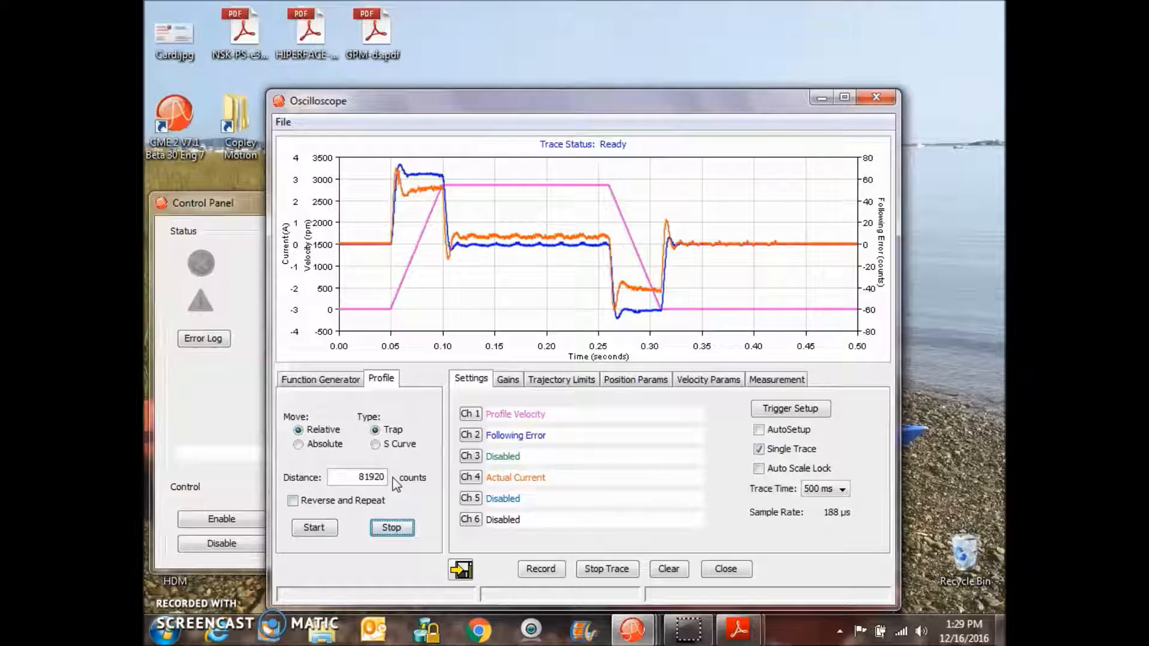
# - Set the profile distance to -81920 counts and start the move in the reverse direction
pyautogui.click(358, 476)
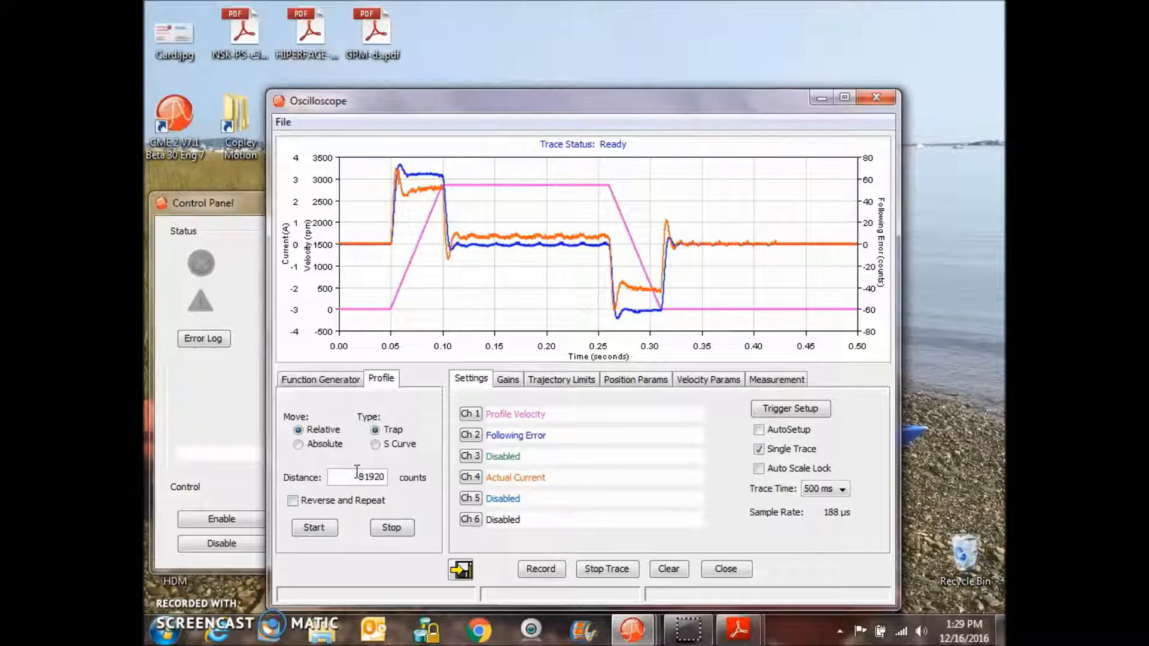
pyautogui.click(314, 527)
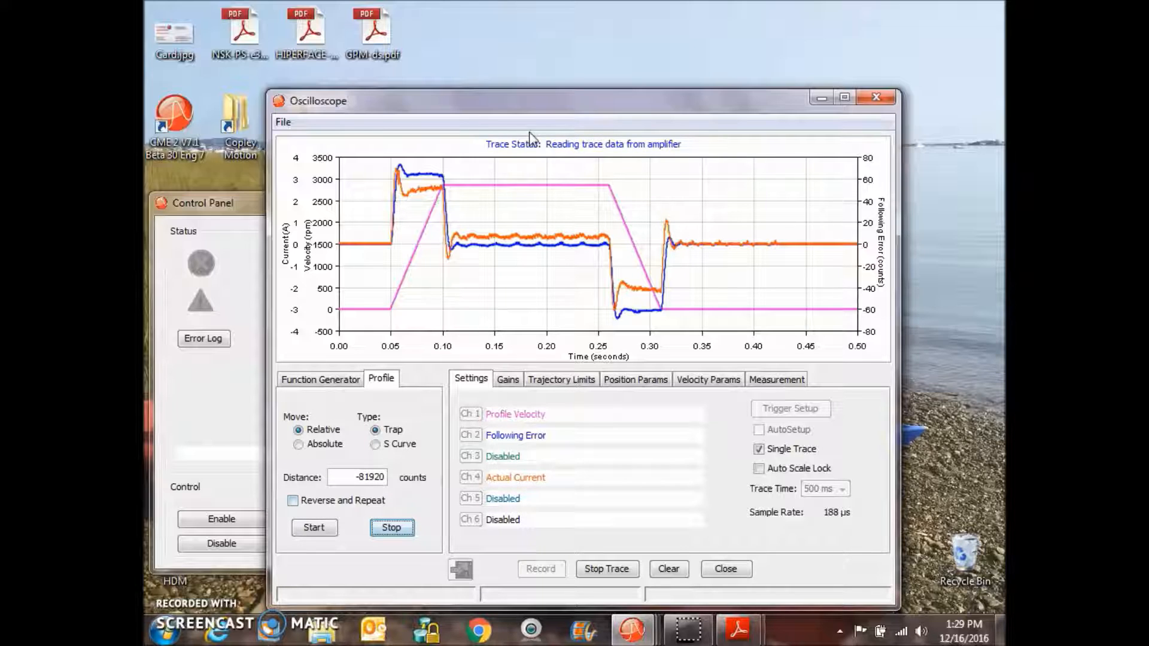
# - Show the measurement cursors and place them around the move, at about 0.05 s and 0.33 s
pyautogui.moveTo(520, 107); pyautogui.dragTo(548, 77)
pyautogui.click(806, 349)
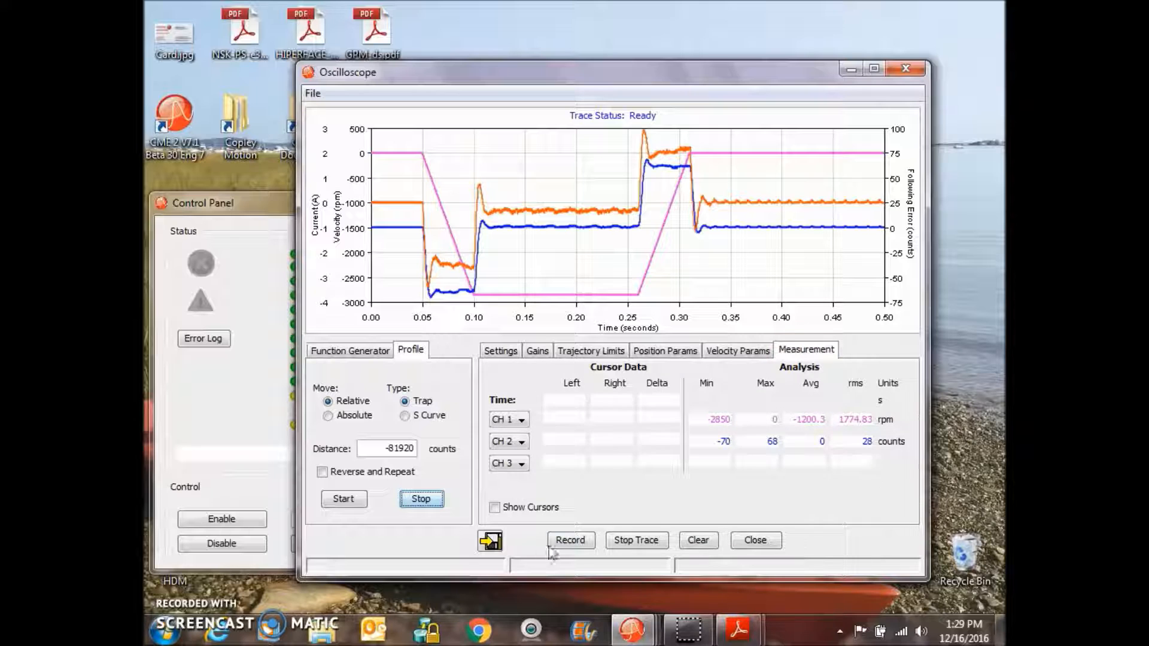
pyautogui.click(494, 508)
pyautogui.moveTo(547, 278); pyautogui.dragTo(421, 279)
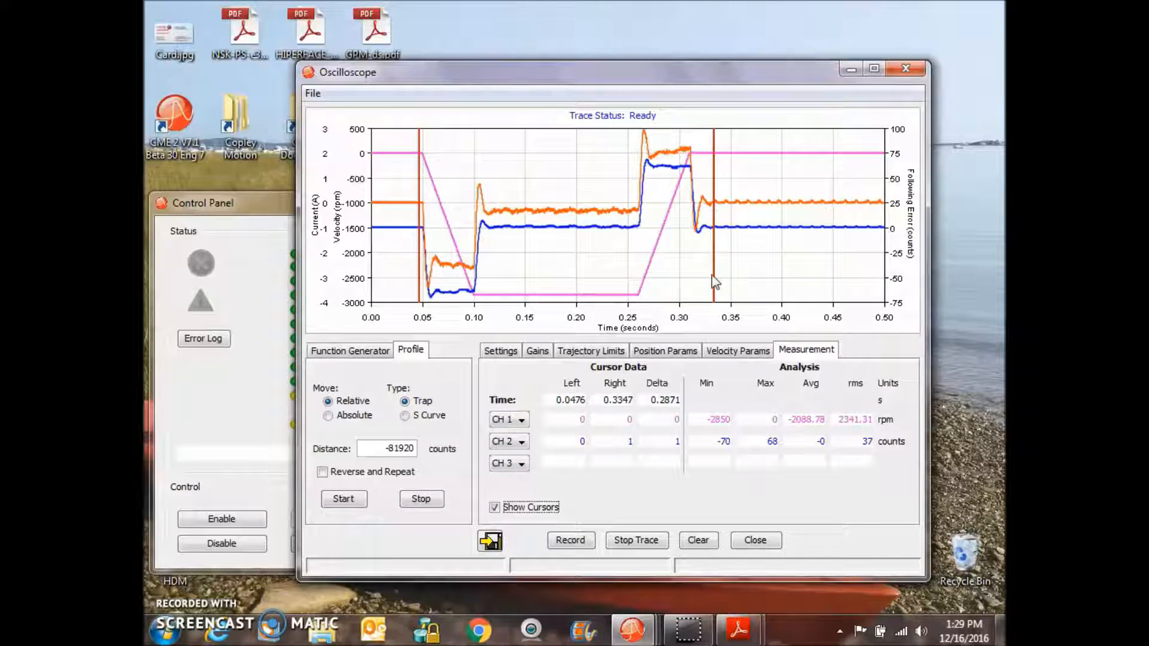
pyautogui.moveTo(712, 274); pyautogui.dragTo(699, 268)
# - Switch the third measurement channel to CH 4, refine the cursors to about 0.05 s and 0.31 s, and close the oscilloscope
pyautogui.click(507, 466)
pyautogui.click(513, 525)
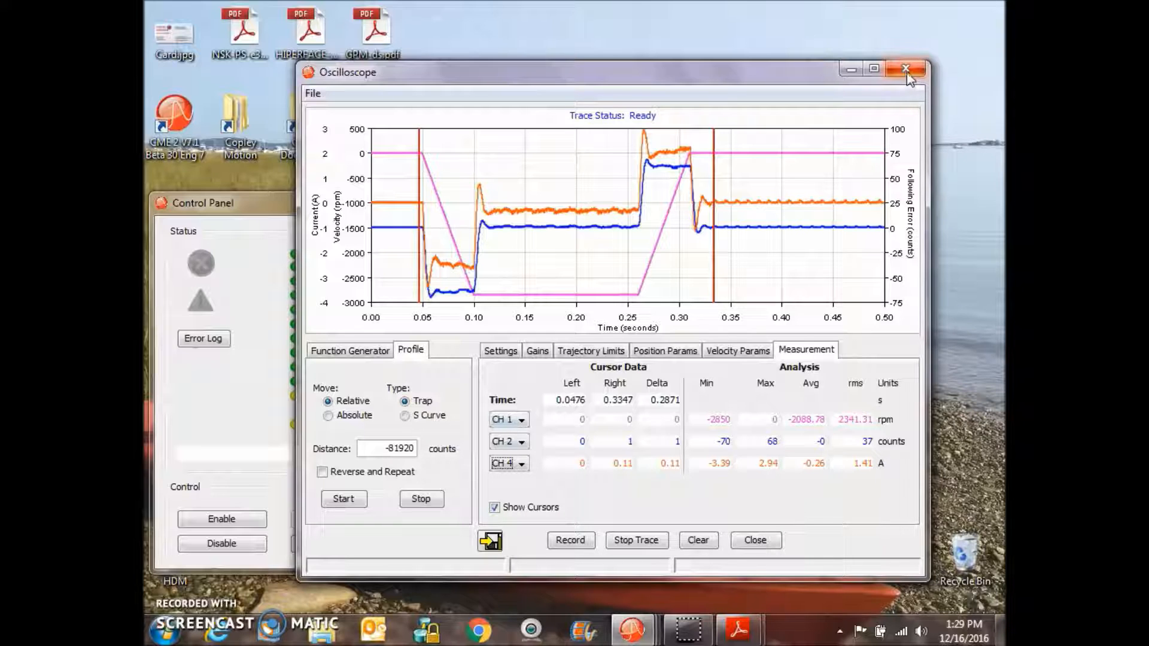
pyautogui.moveTo(714, 282); pyautogui.dragTo(692, 285)
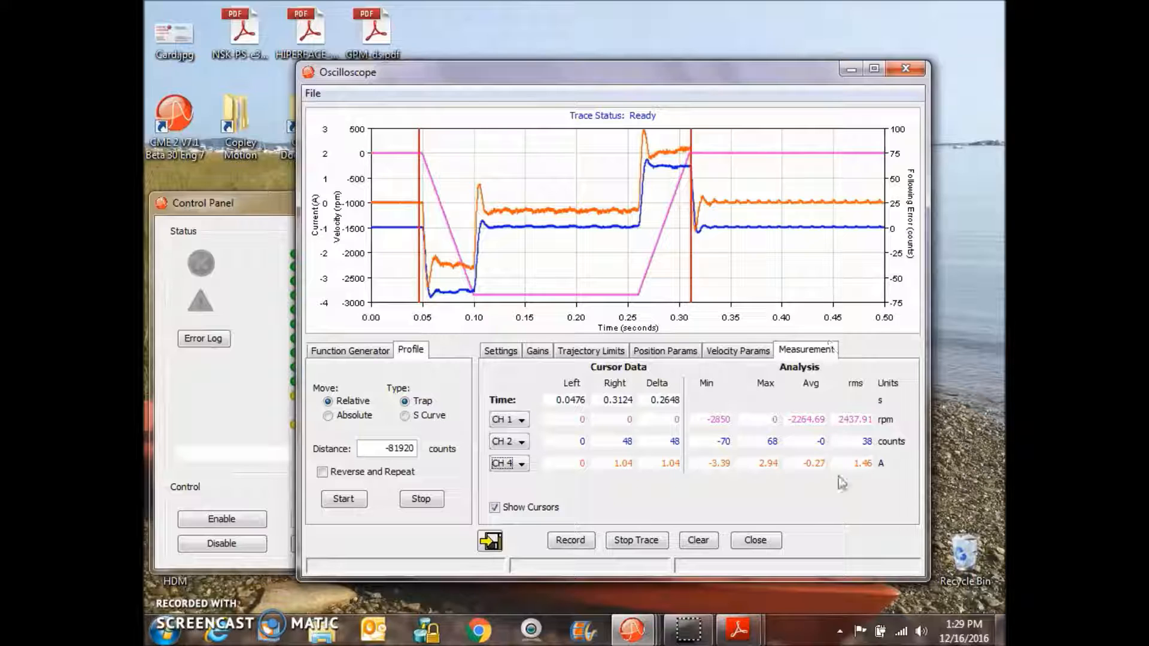
pyautogui.moveTo(421, 304); pyautogui.dragTo(422, 304)
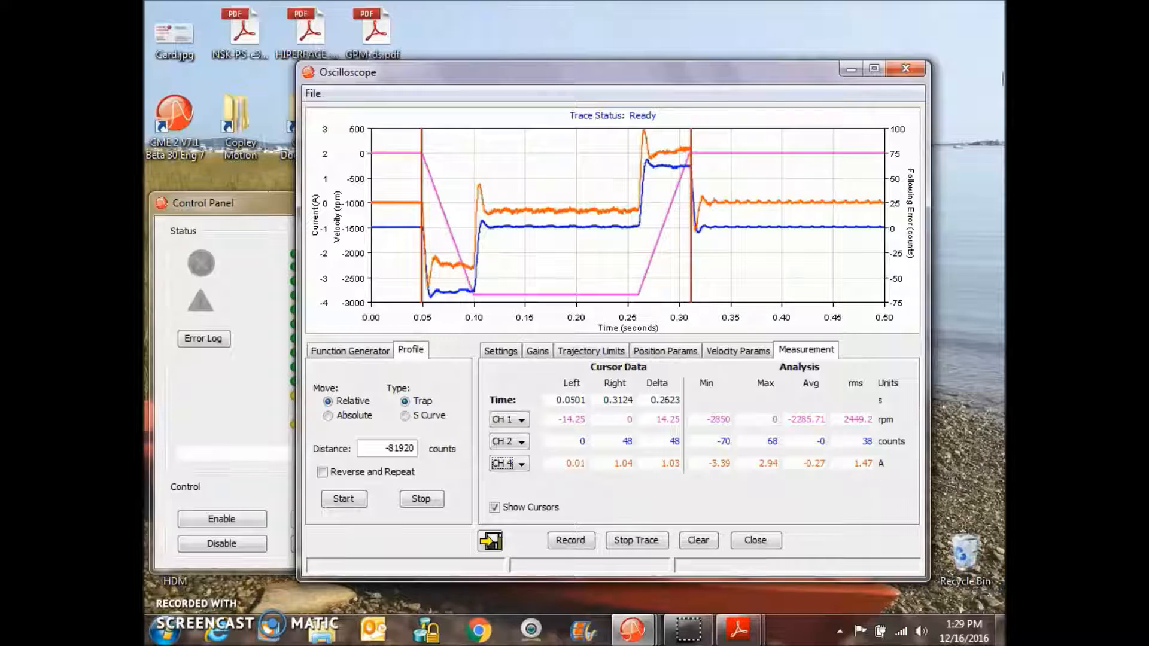
pyautogui.click(906, 68)
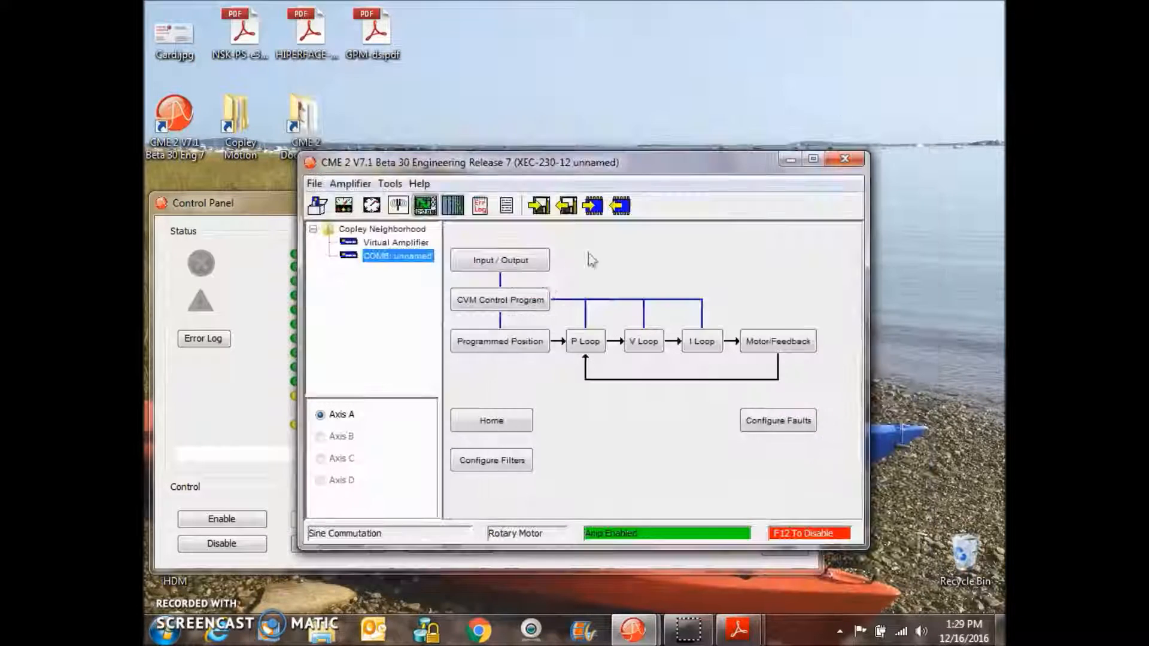
# - Open the Home dialog to review the homing settings, then close it
pyautogui.click(512, 422)
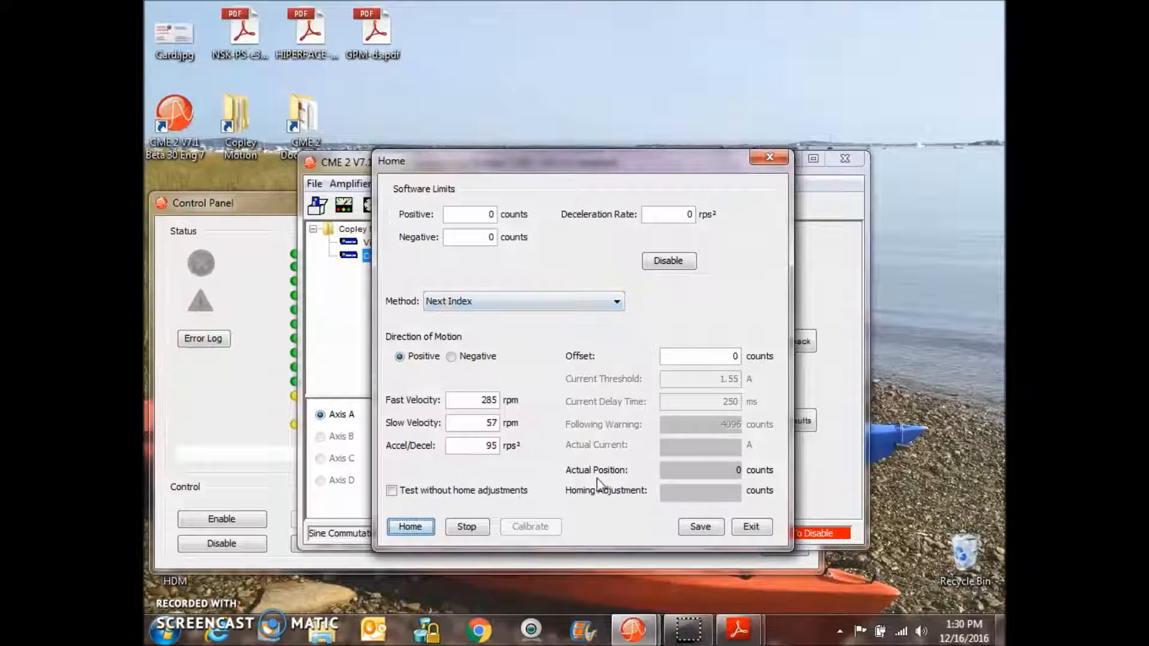
pyautogui.click(770, 157)
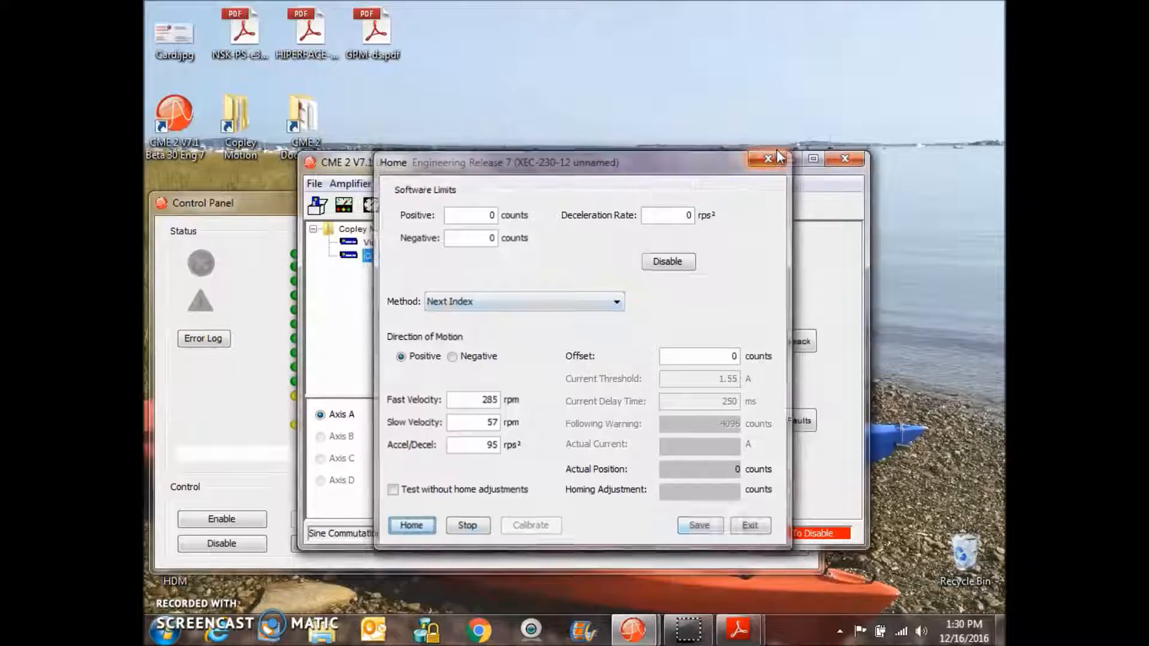
# - Open the CVM Indexer 2 Program editor along with the I/O Line States window
pyautogui.click(274, 341)
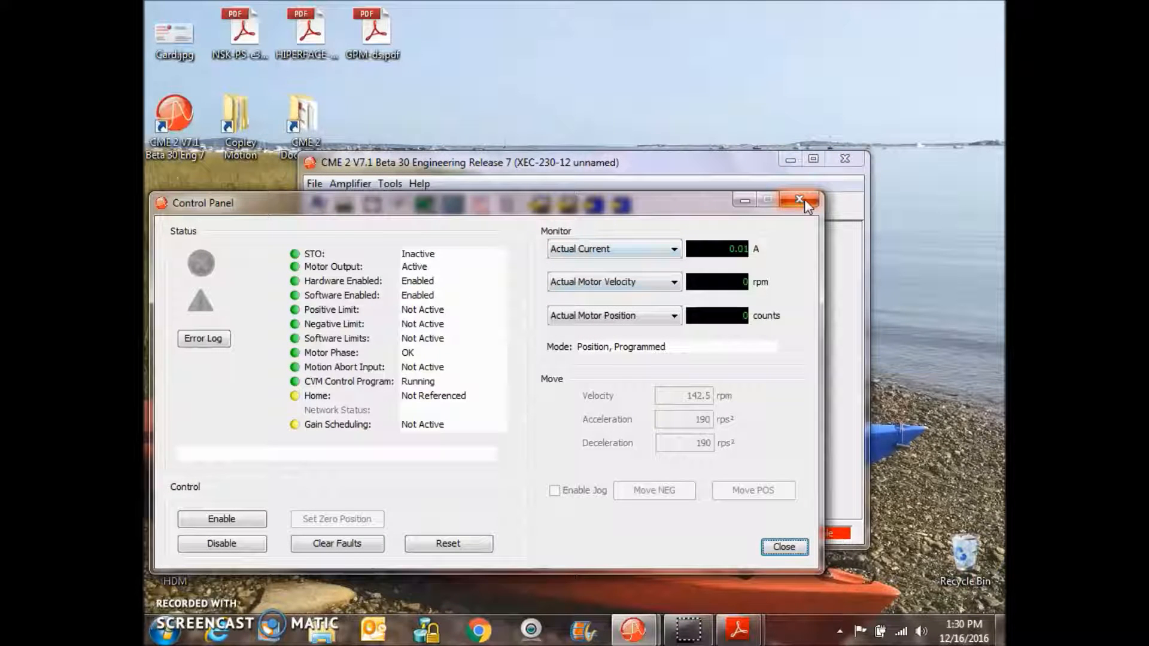
pyautogui.click(653, 164)
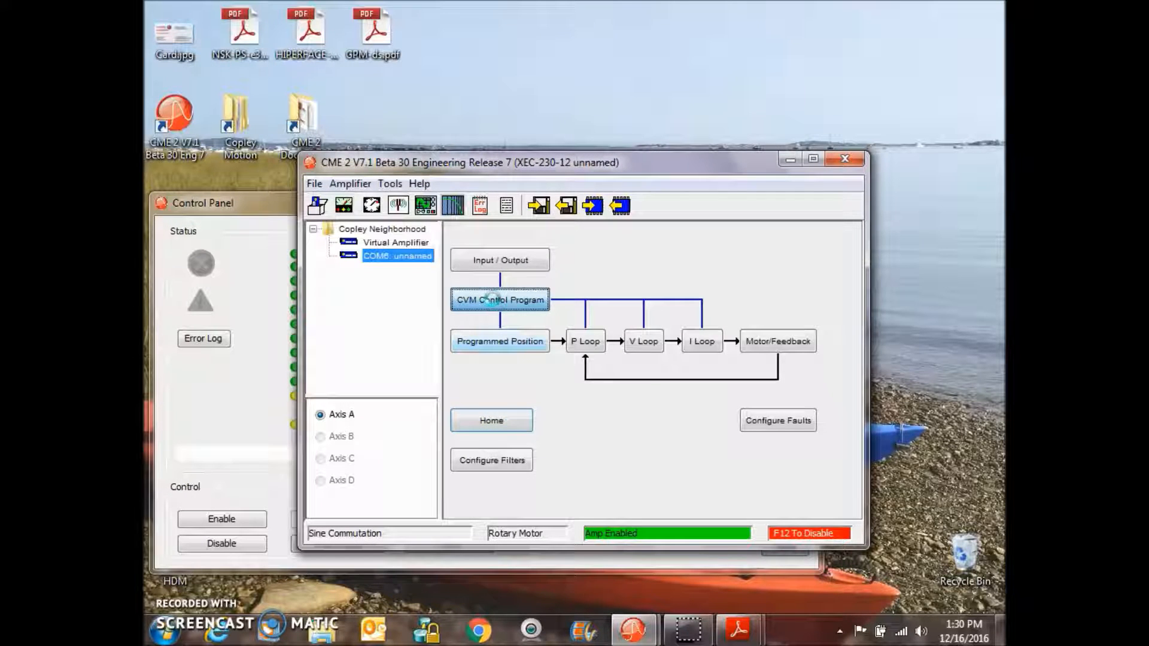
pyautogui.moveTo(555, 47); pyautogui.dragTo(528, 36)
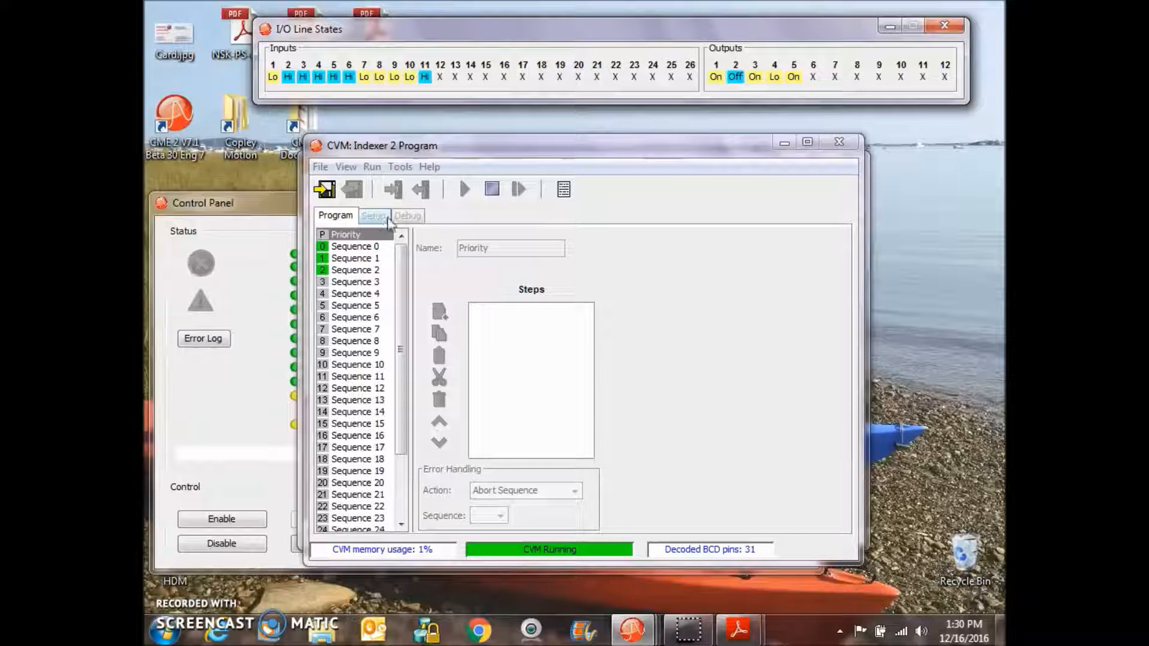
# - Stop the running CVM program and open its Setup settings
pyautogui.click(498, 193)
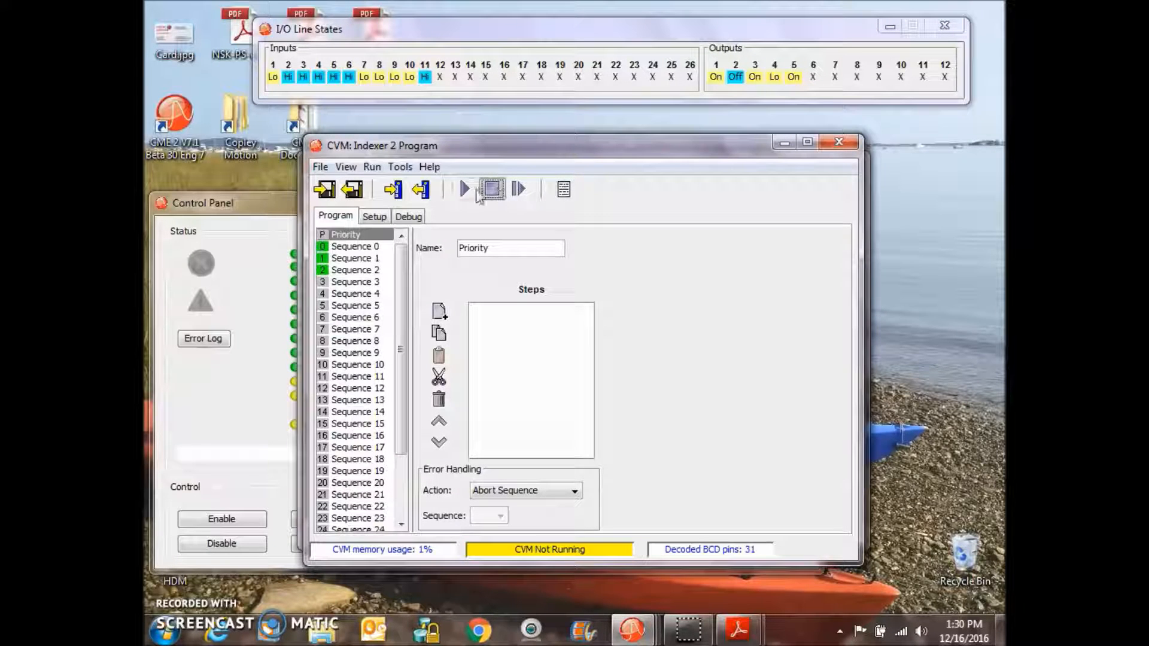
pyautogui.click(372, 220)
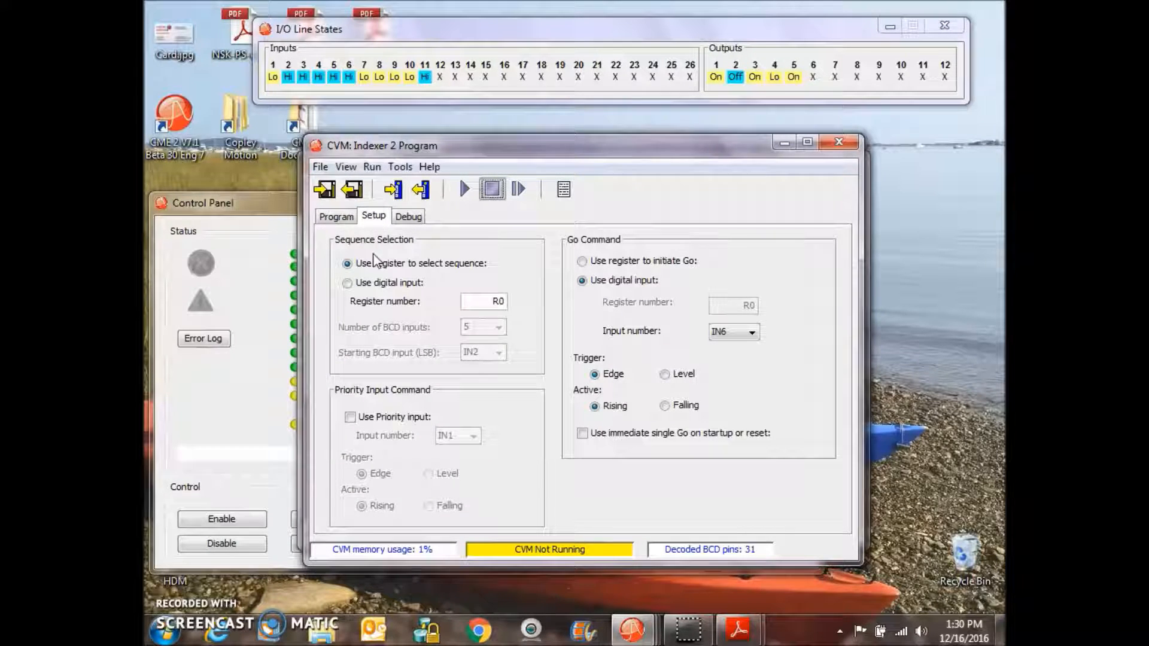
pyautogui.click(361, 283)
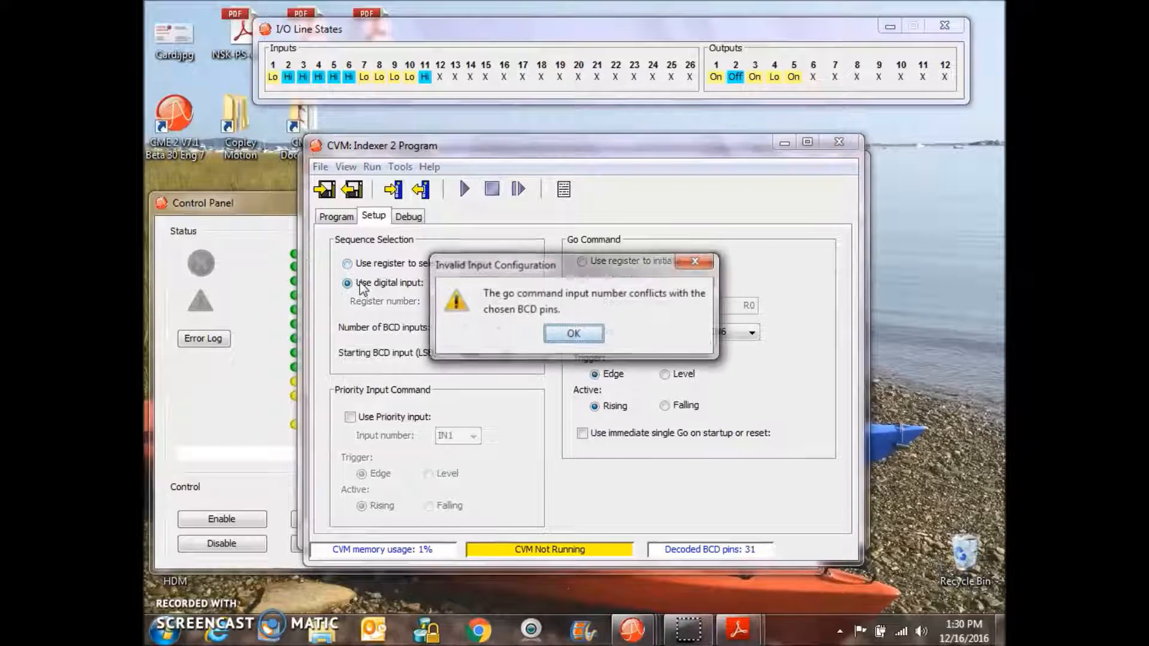
pyautogui.click(574, 338)
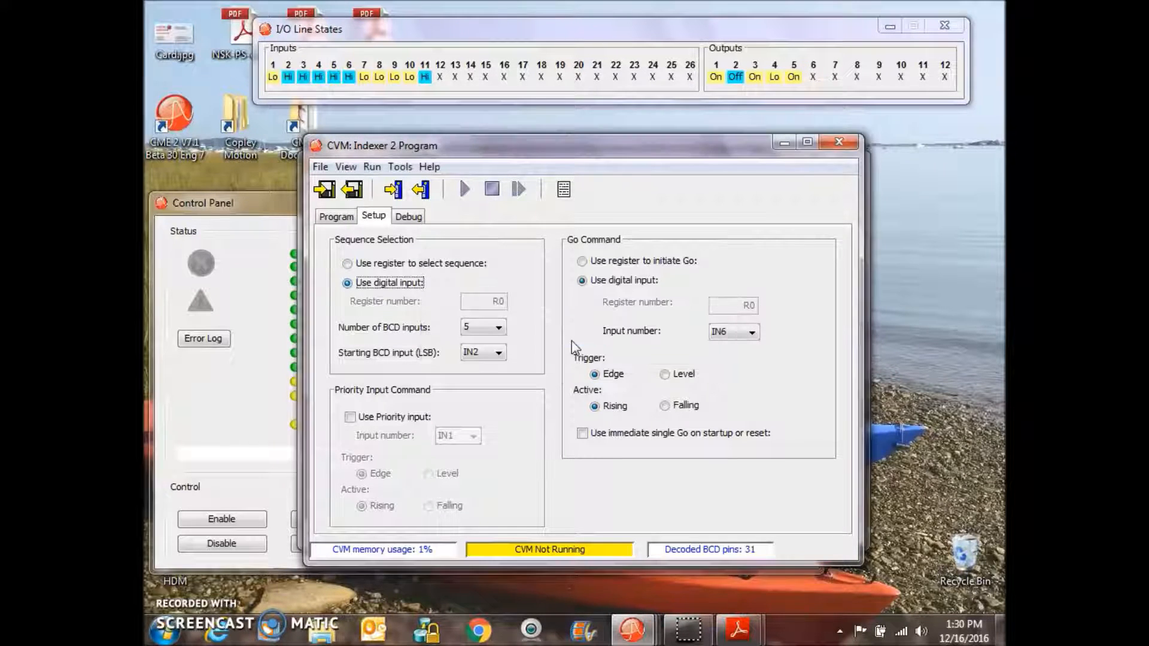
pyautogui.click(481, 328)
pyautogui.click(485, 361)
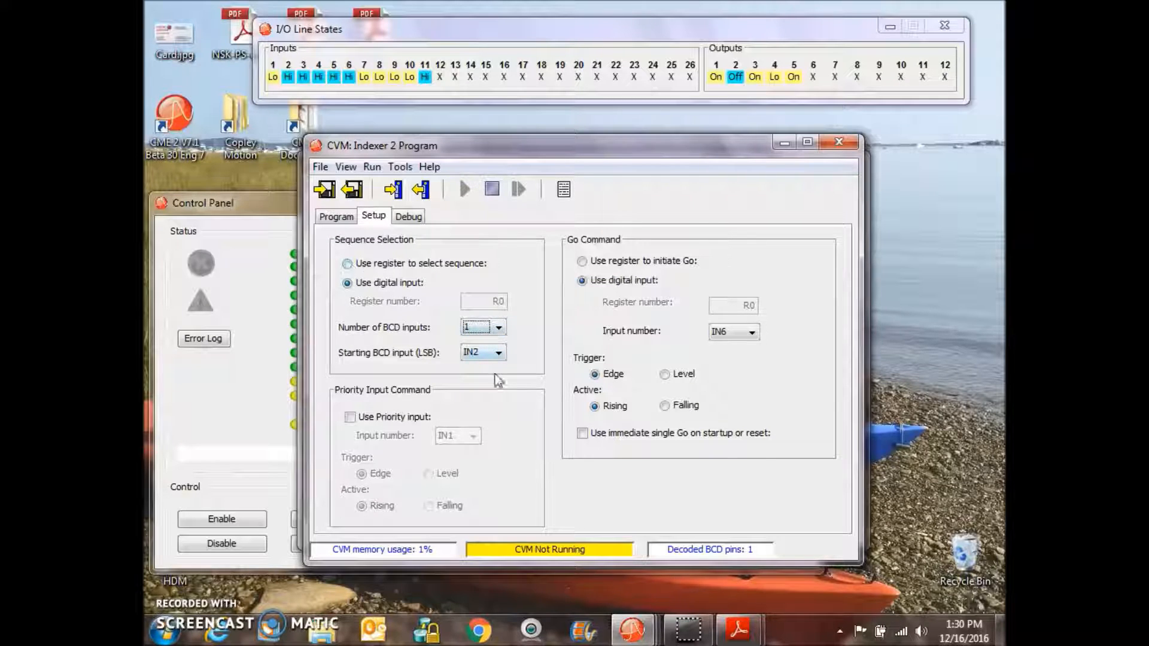
pyautogui.click(482, 328)
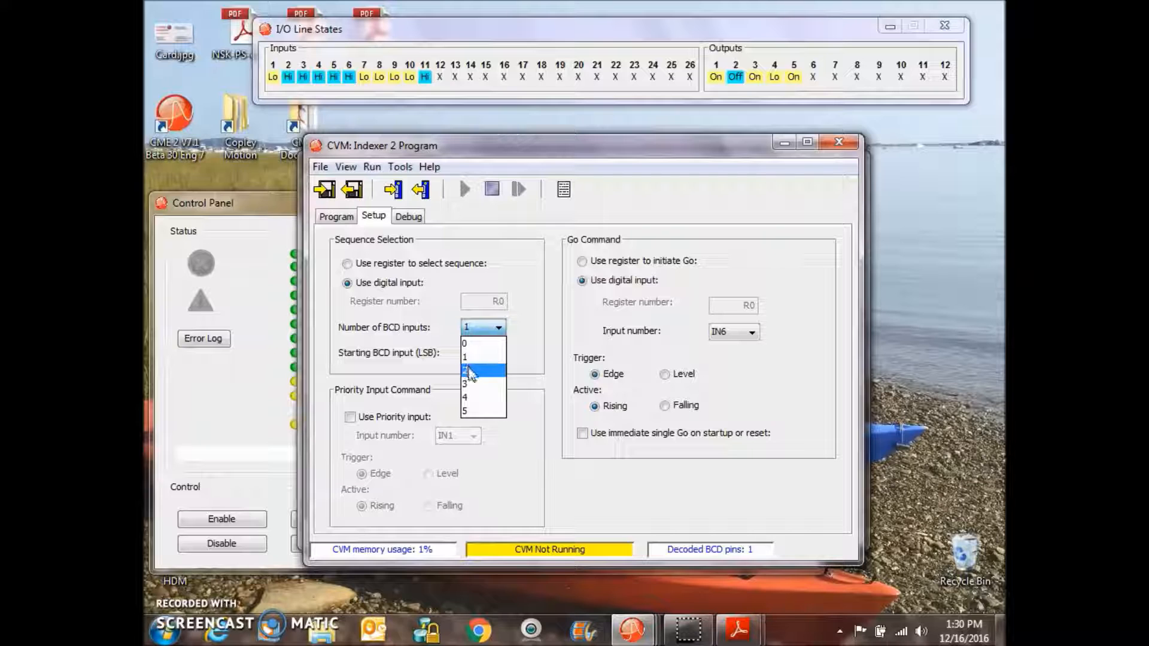
pyautogui.click(469, 371)
pyautogui.click(361, 270)
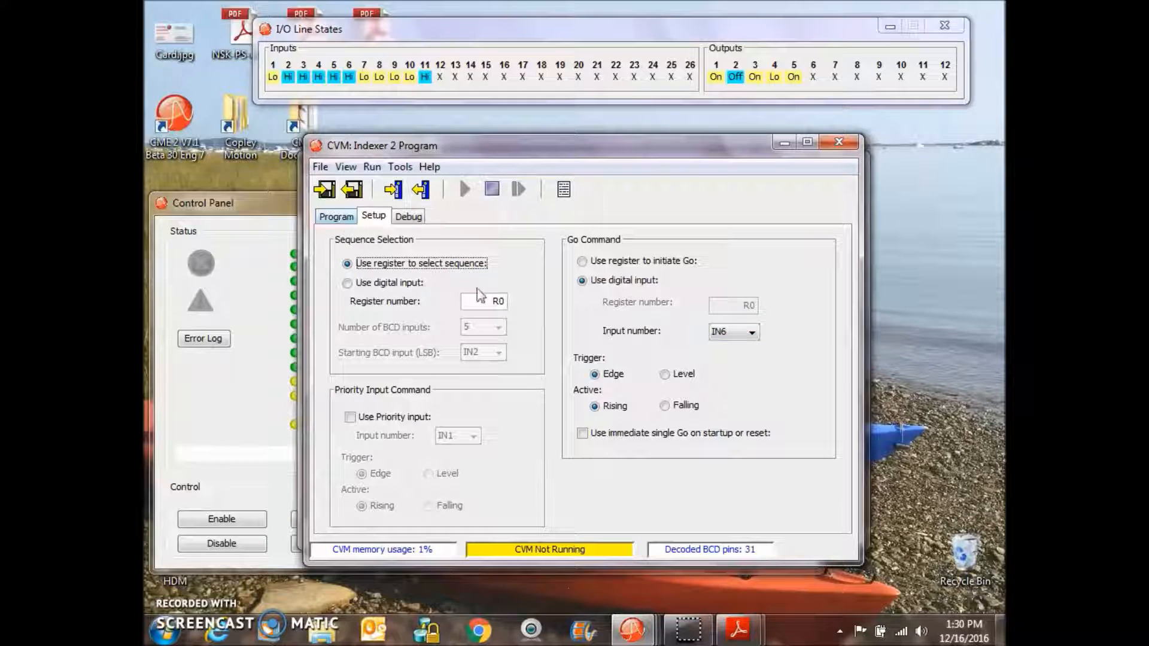
# - Select Sequence 0 in the program editor and open the Register Values window, placing it beside the editor
pyautogui.click(333, 219)
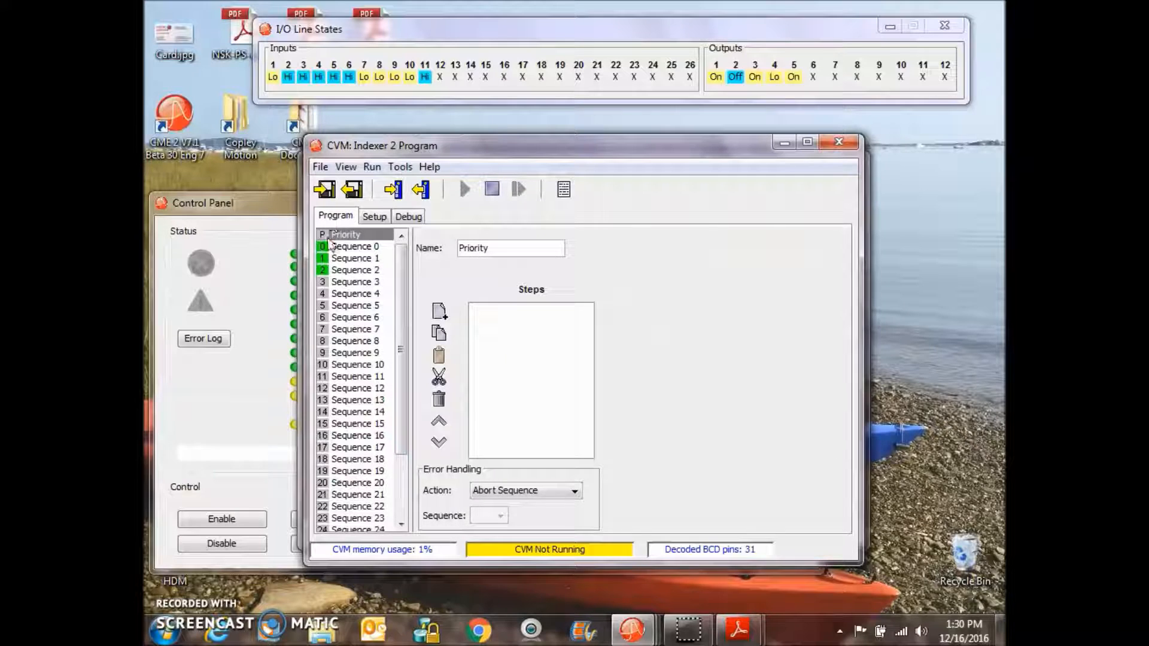
pyautogui.click(339, 245)
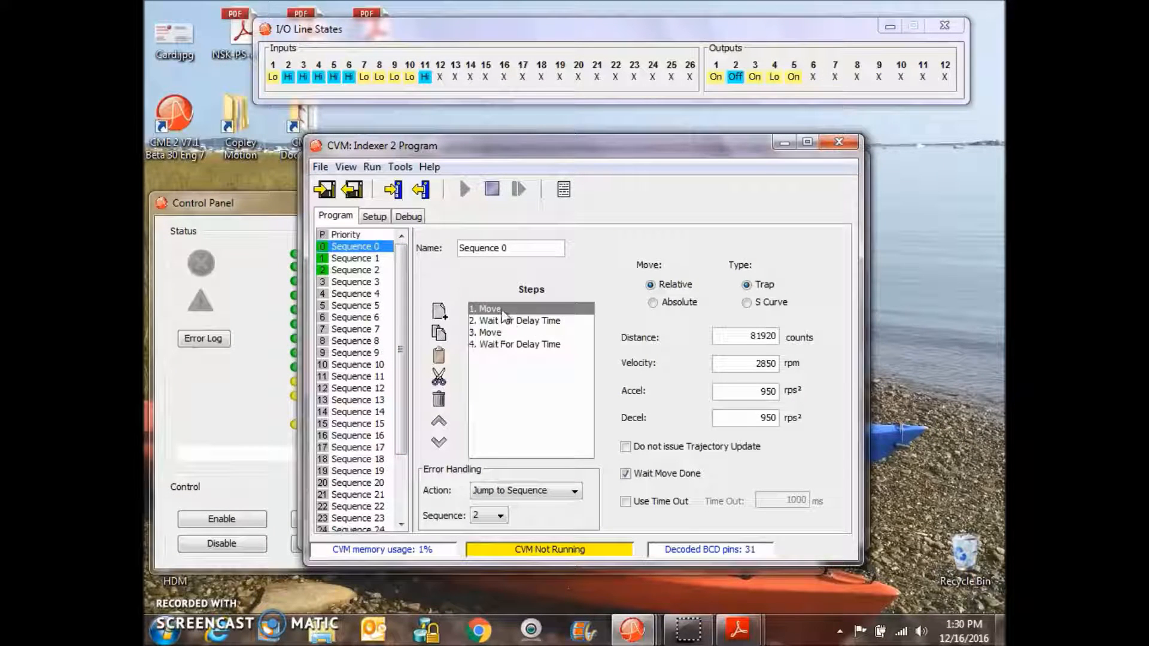
pyautogui.click(372, 167)
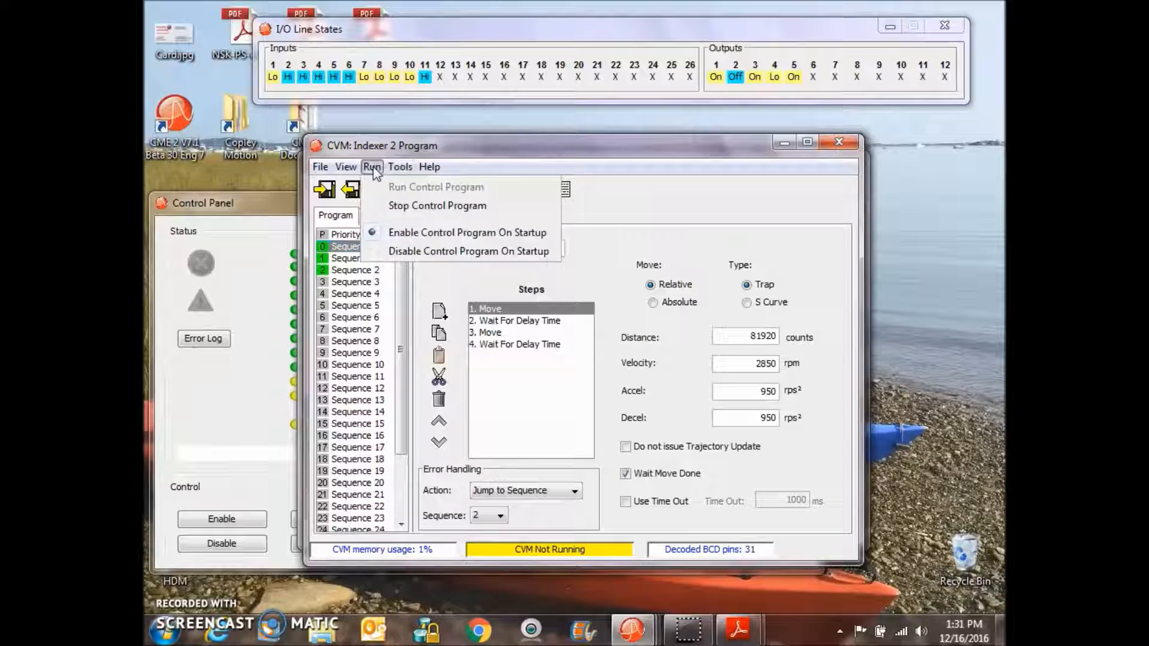
pyautogui.click(346, 167)
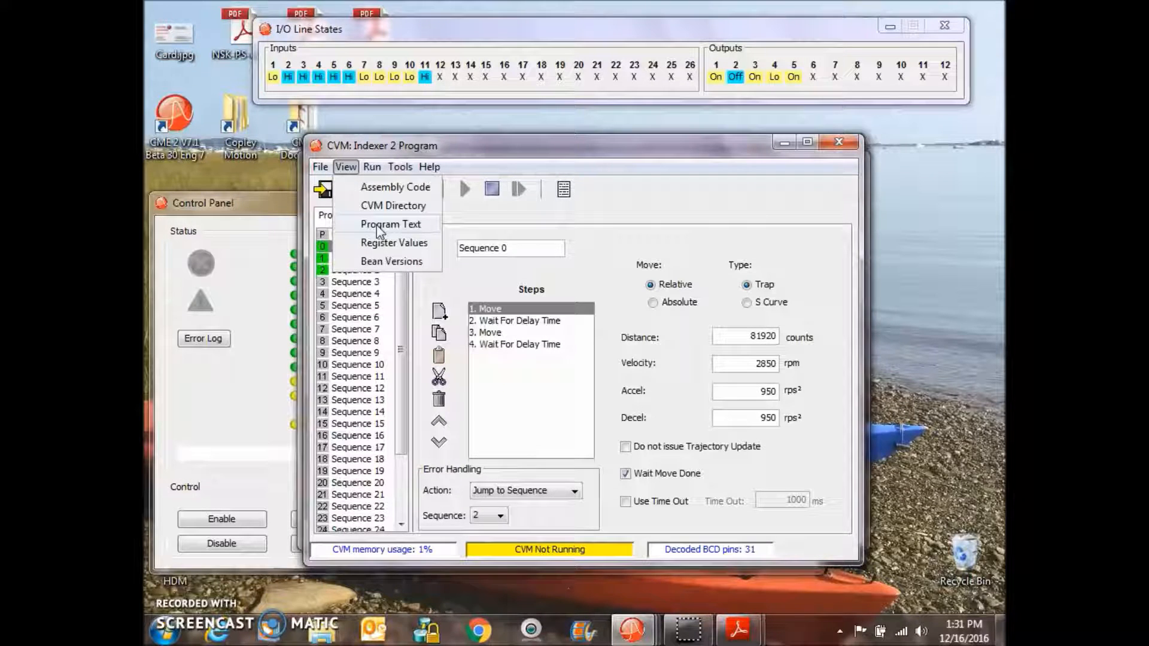
pyautogui.click(378, 244)
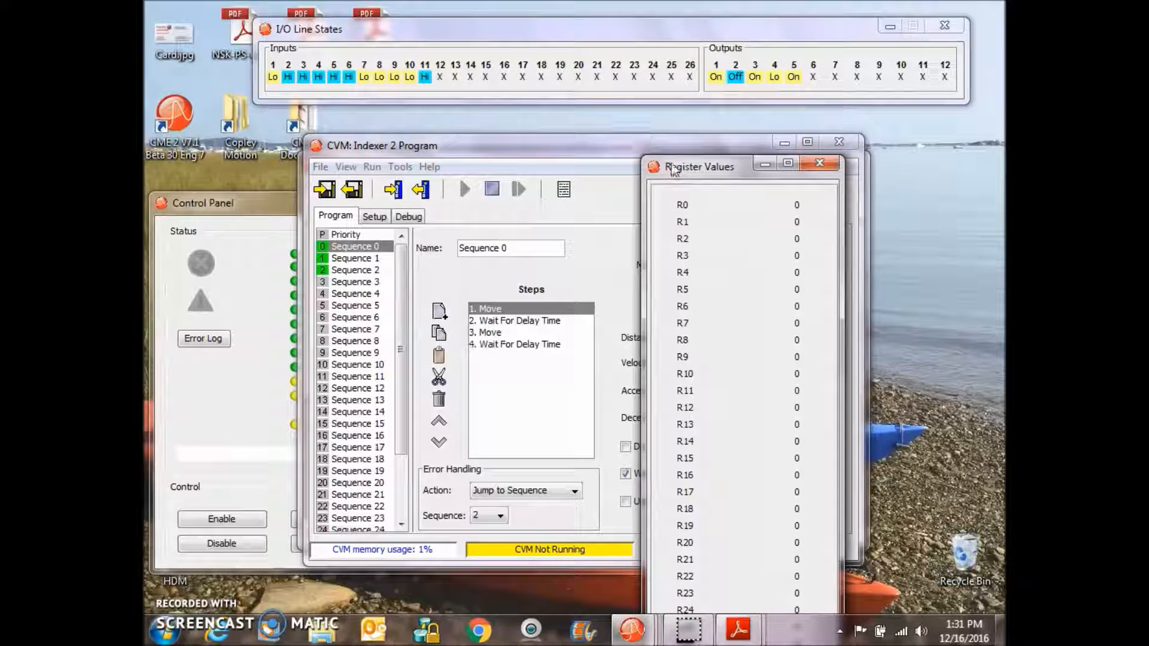
pyautogui.moveTo(679, 174); pyautogui.dragTo(857, 148)
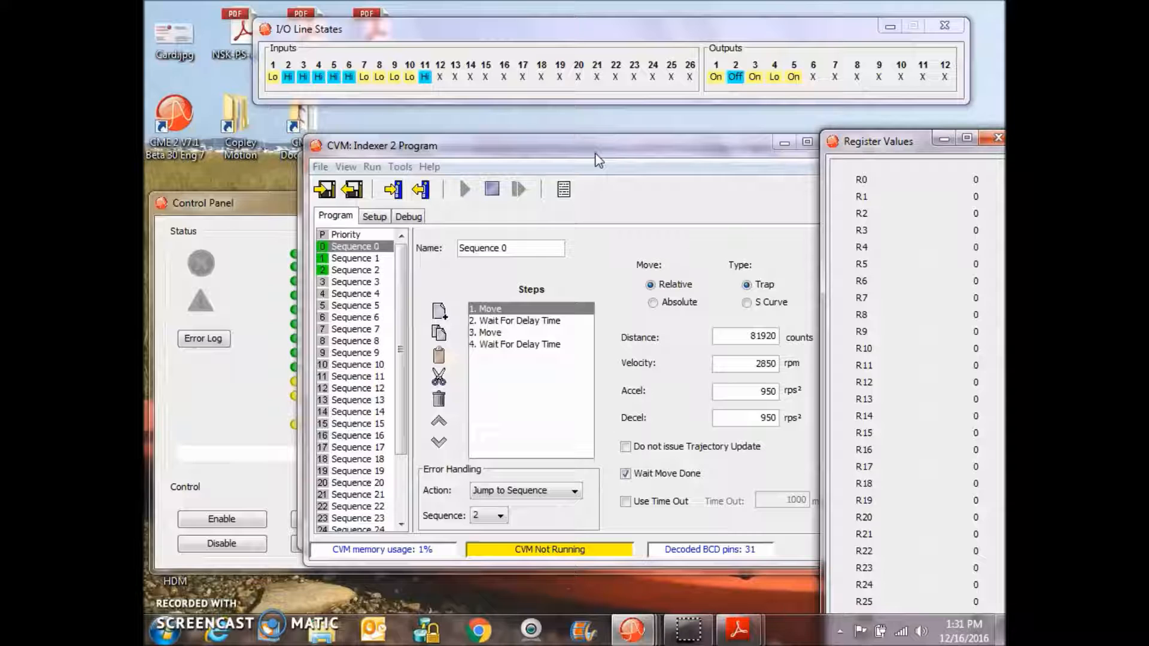
pyautogui.moveTo(529, 147); pyautogui.dragTo(476, 153)
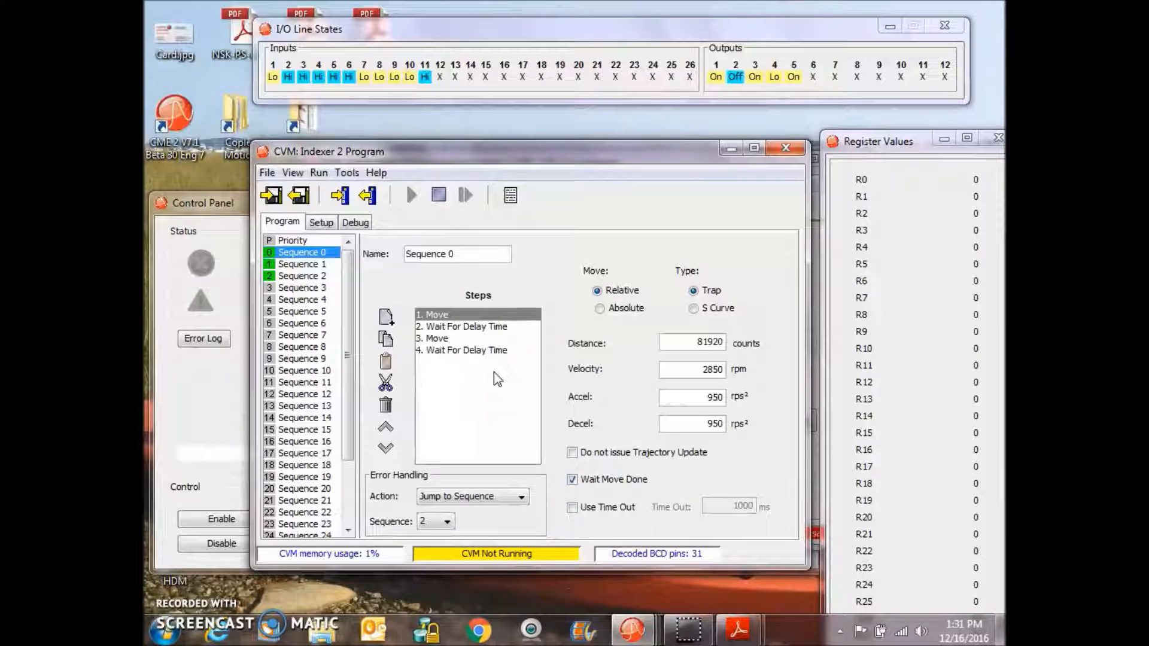
# - Set the third step's Move distance in Sequence 0 to -81920 counts
pyautogui.click(485, 326)
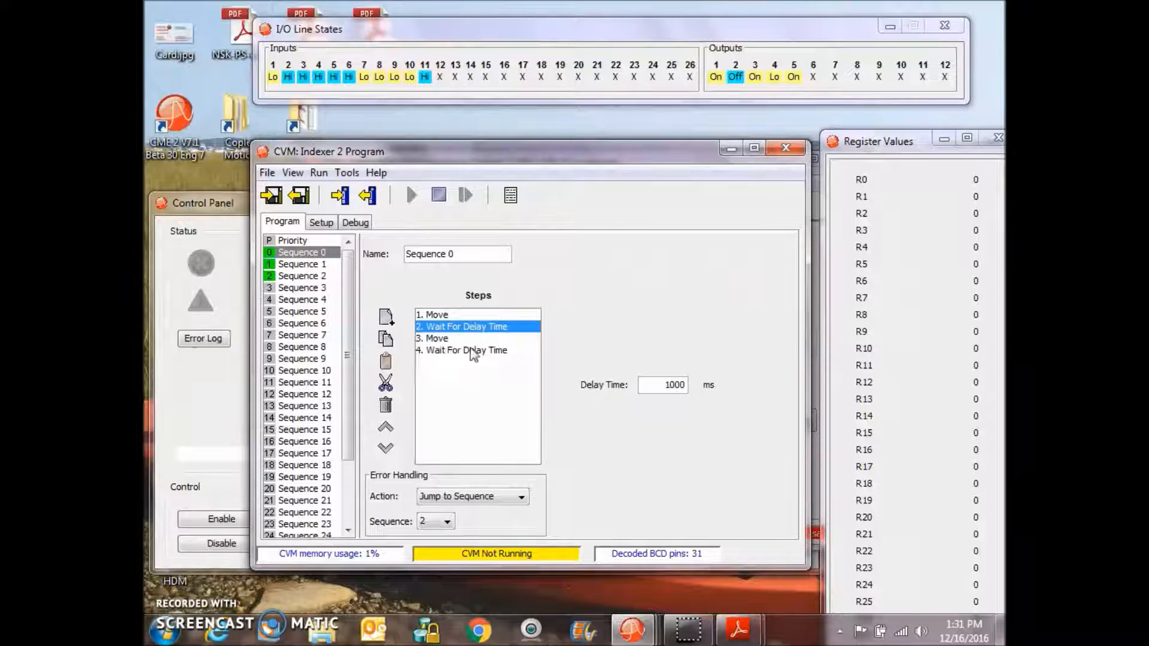
pyautogui.click(438, 339)
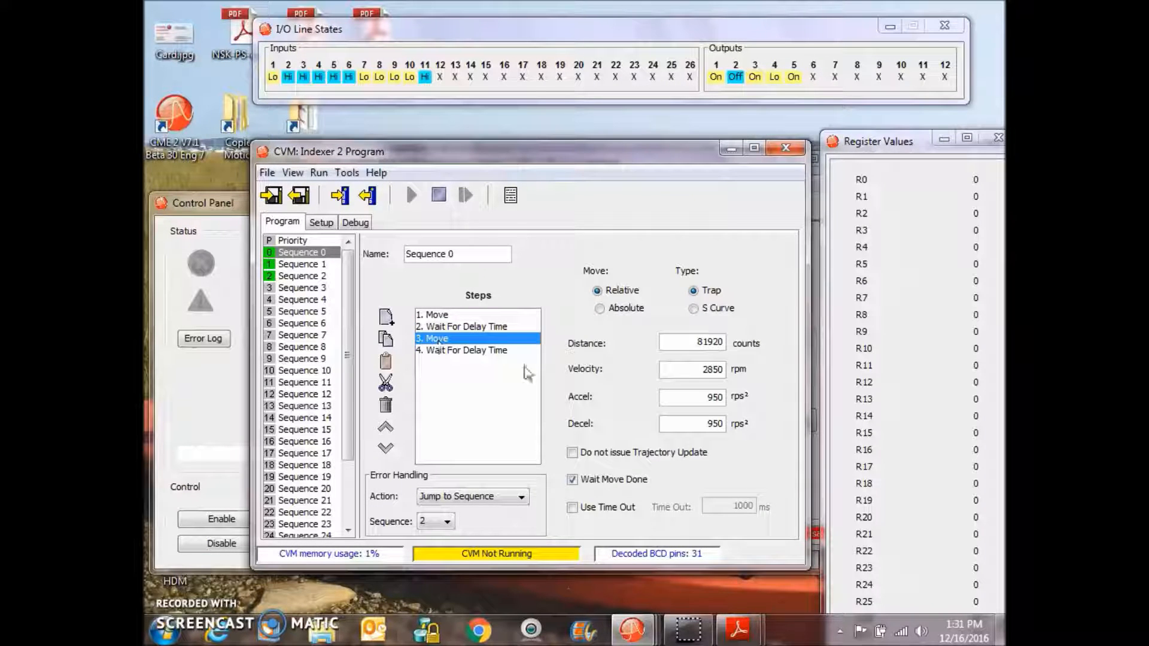
pyautogui.click(687, 337)
pyautogui.write('-')
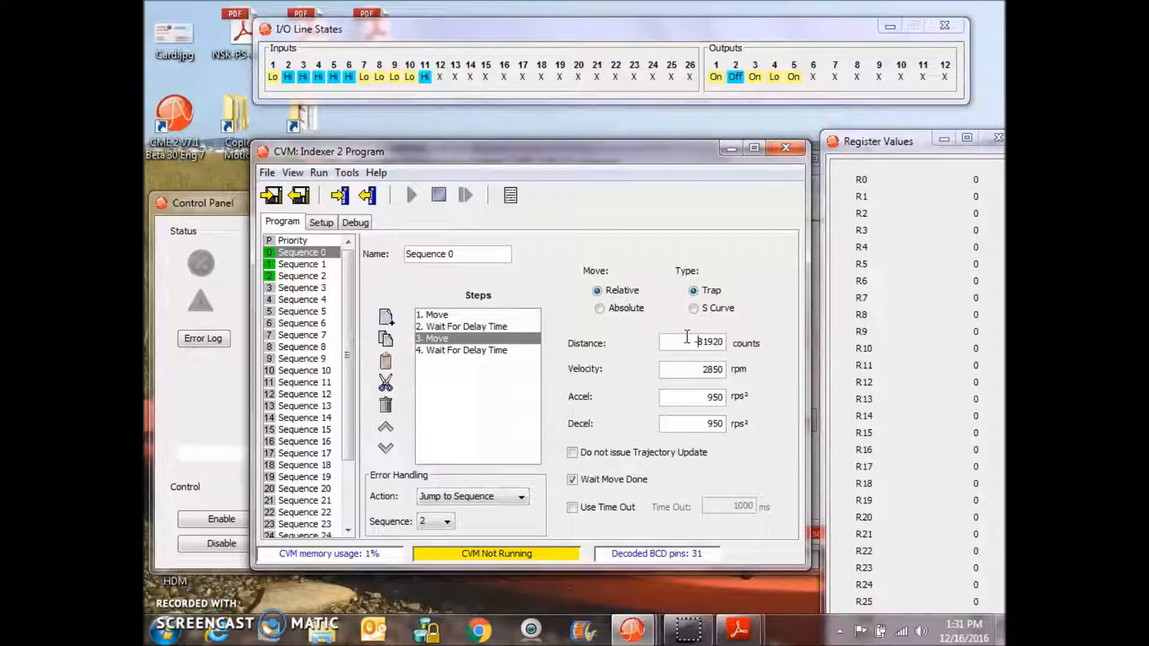
# - Set the fourth step's delay time to 1000 ms
pyautogui.click(487, 352)
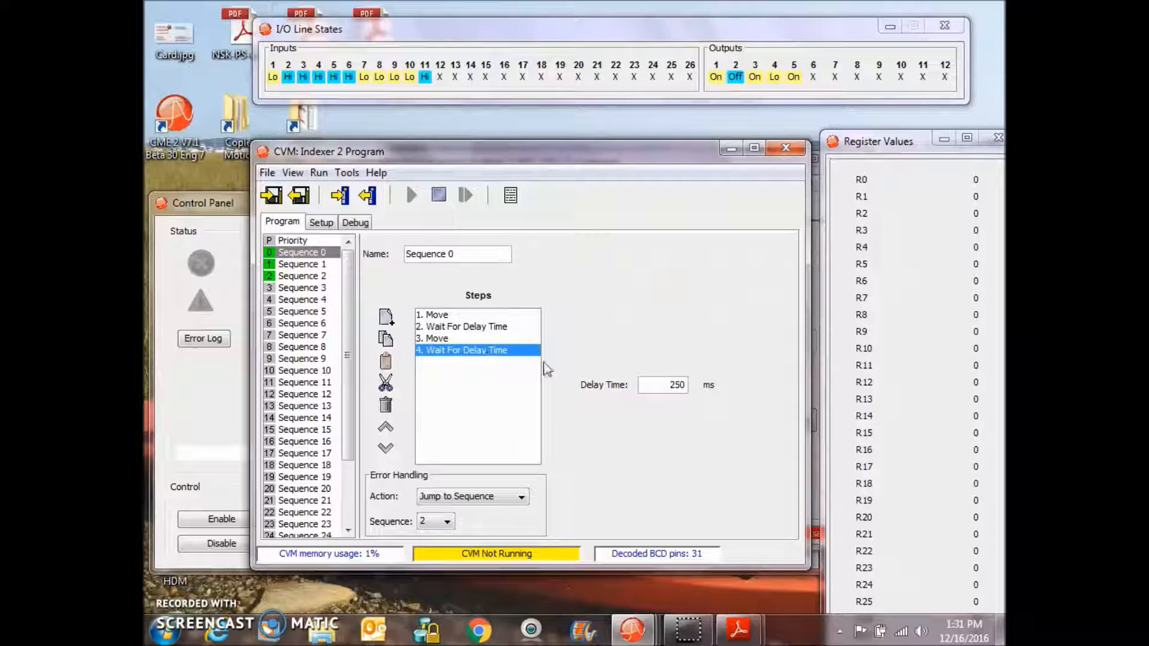
pyautogui.moveTo(661, 386); pyautogui.dragTo(689, 383)
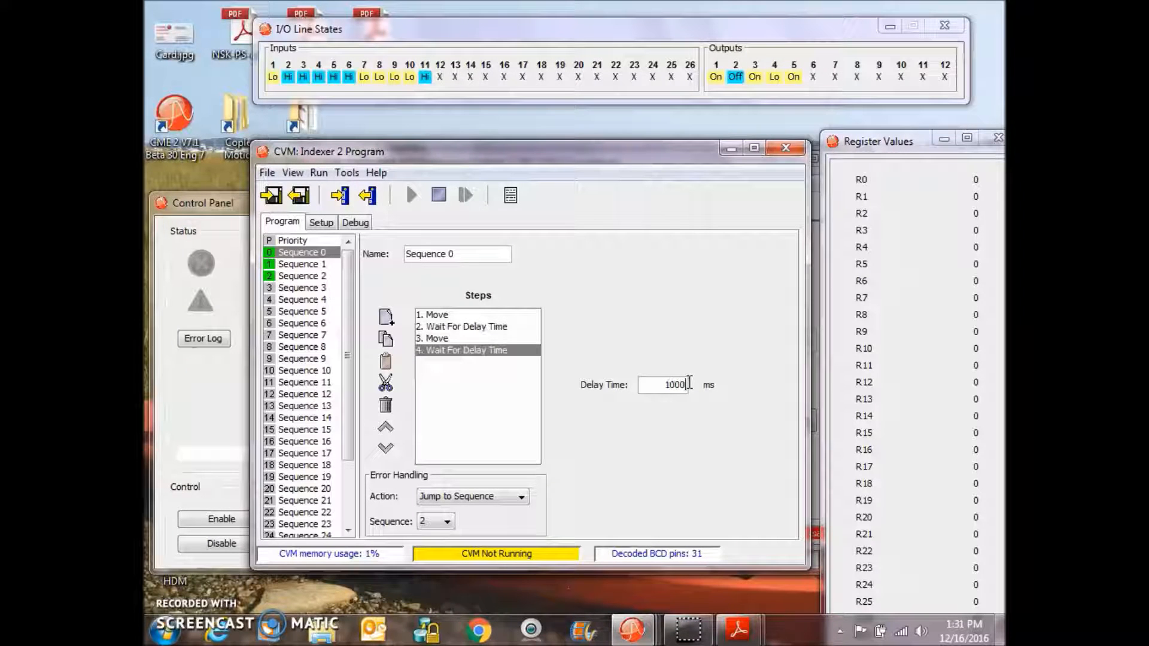
# - Add a Conditional Jump step at the end of Sequence 0 from the Indexer 2 functions list
pyautogui.click(465, 383)
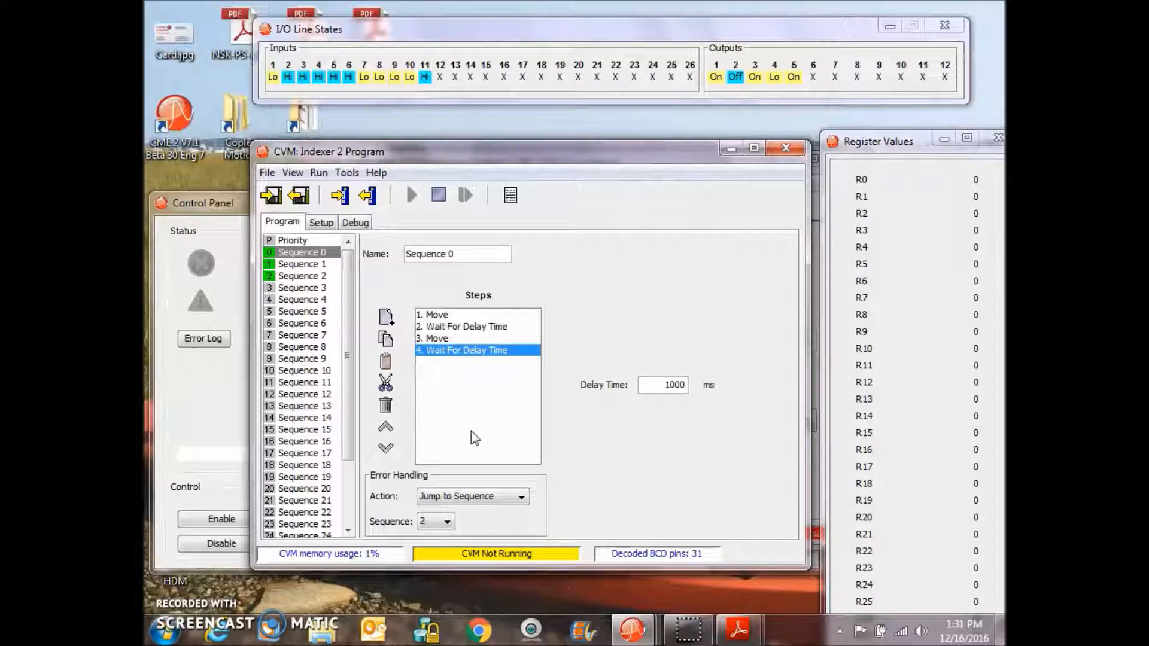
pyautogui.click(385, 318)
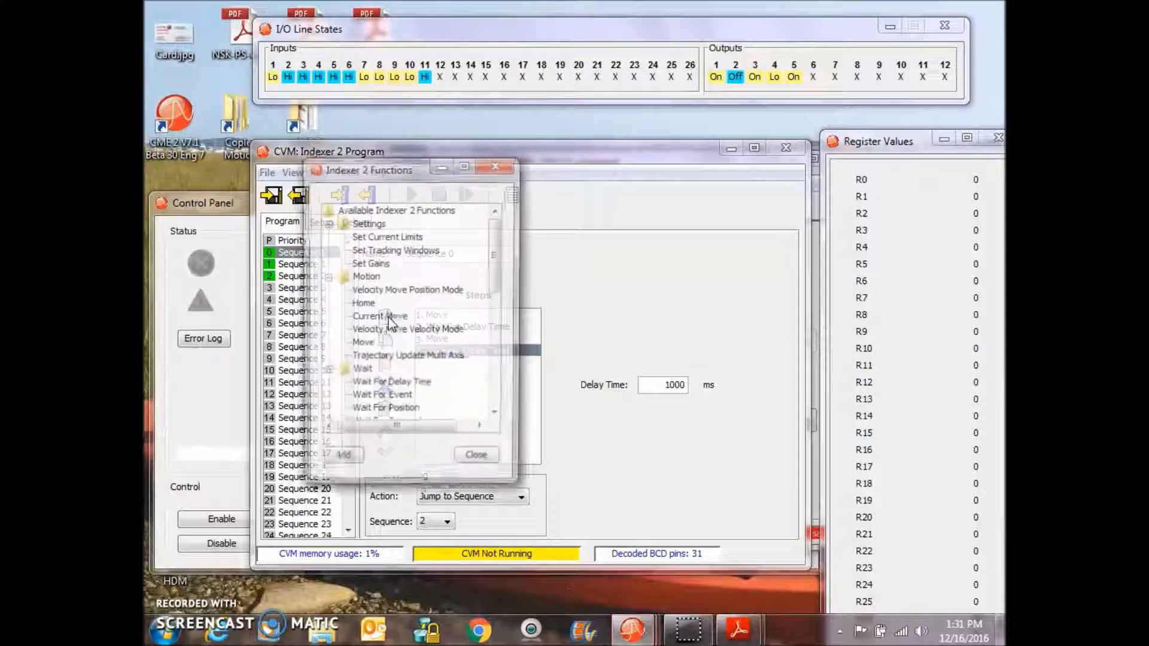
pyautogui.moveTo(497, 237); pyautogui.dragTo(499, 318)
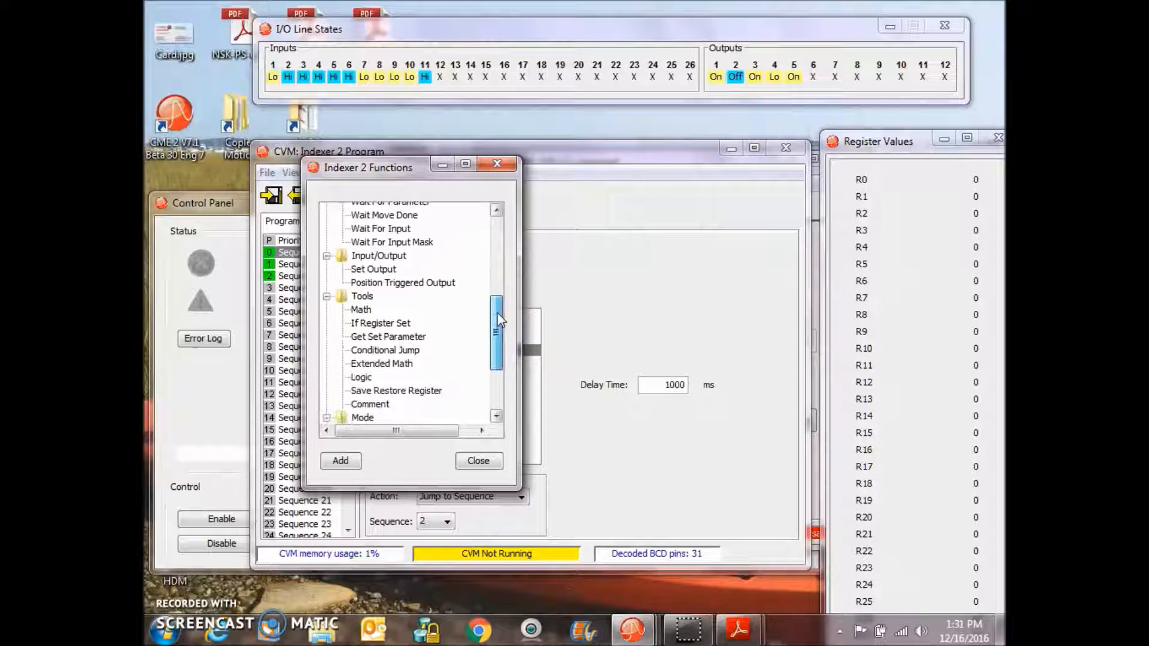
pyautogui.click(392, 350)
pyautogui.click(342, 462)
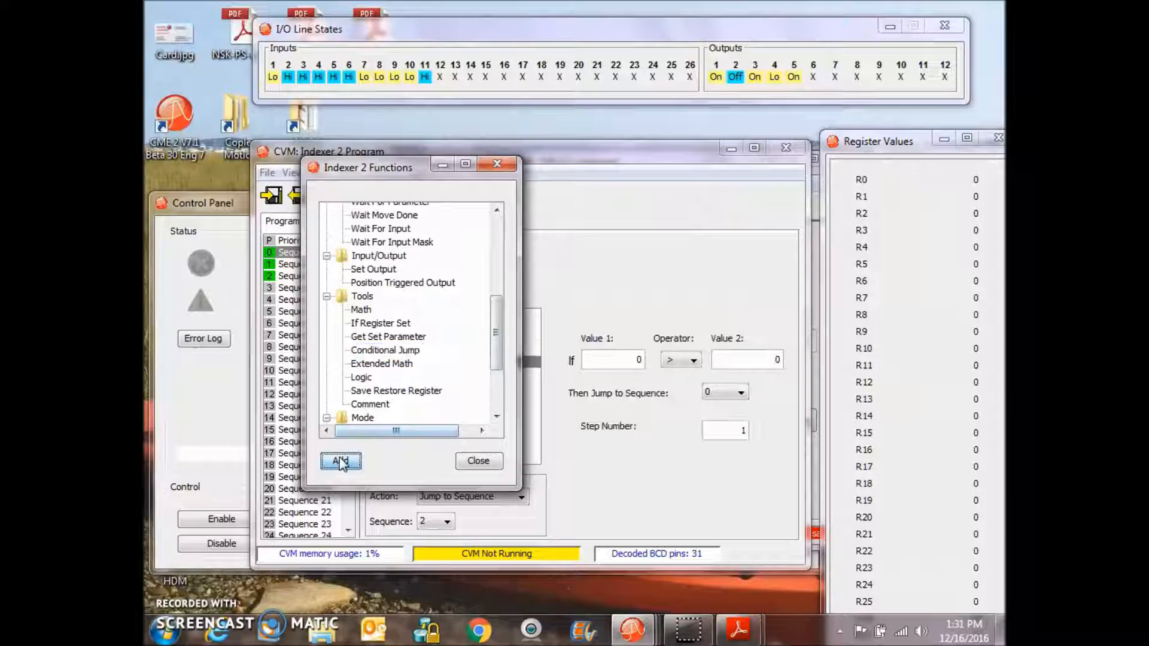
pyautogui.click(467, 459)
# - Set the conditional jump's Value 1 to R0 with the = operator, and its error action to Jump to Sequence
pyautogui.click(631, 357)
pyautogui.write('R0')
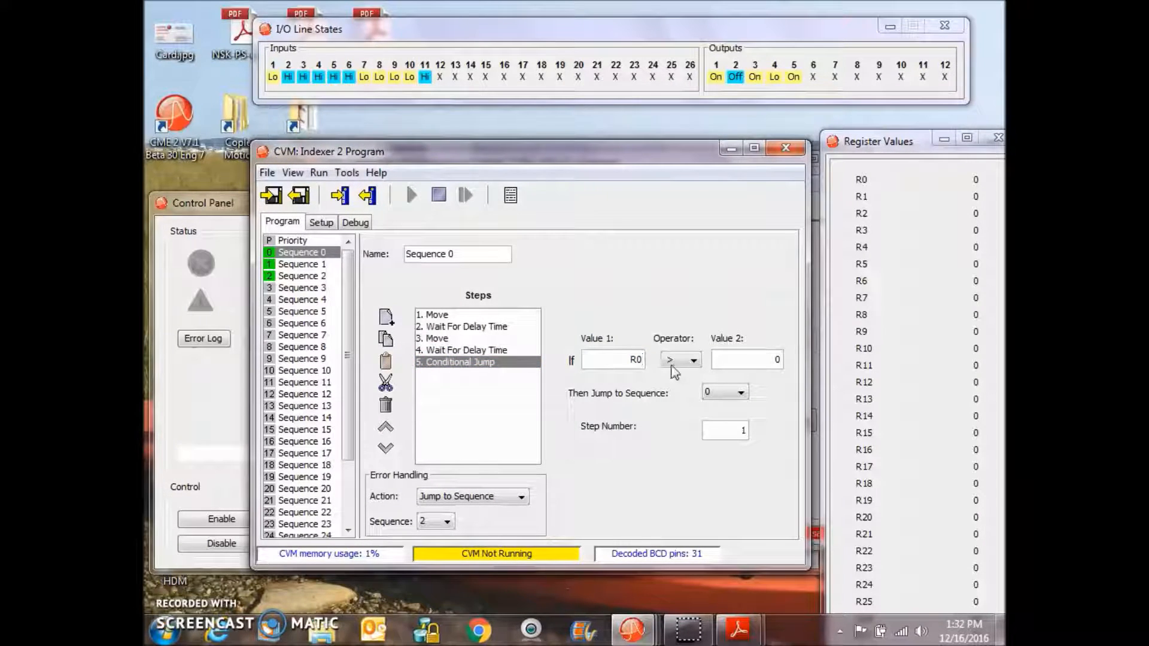
pyautogui.click(679, 359)
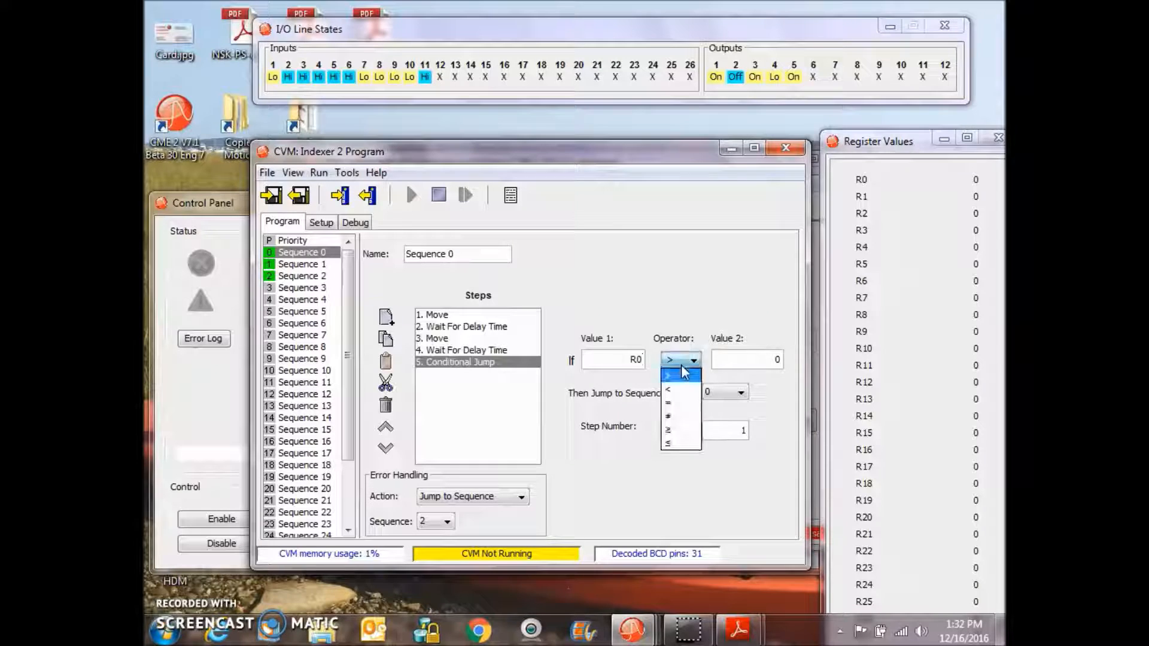
pyautogui.click(673, 417)
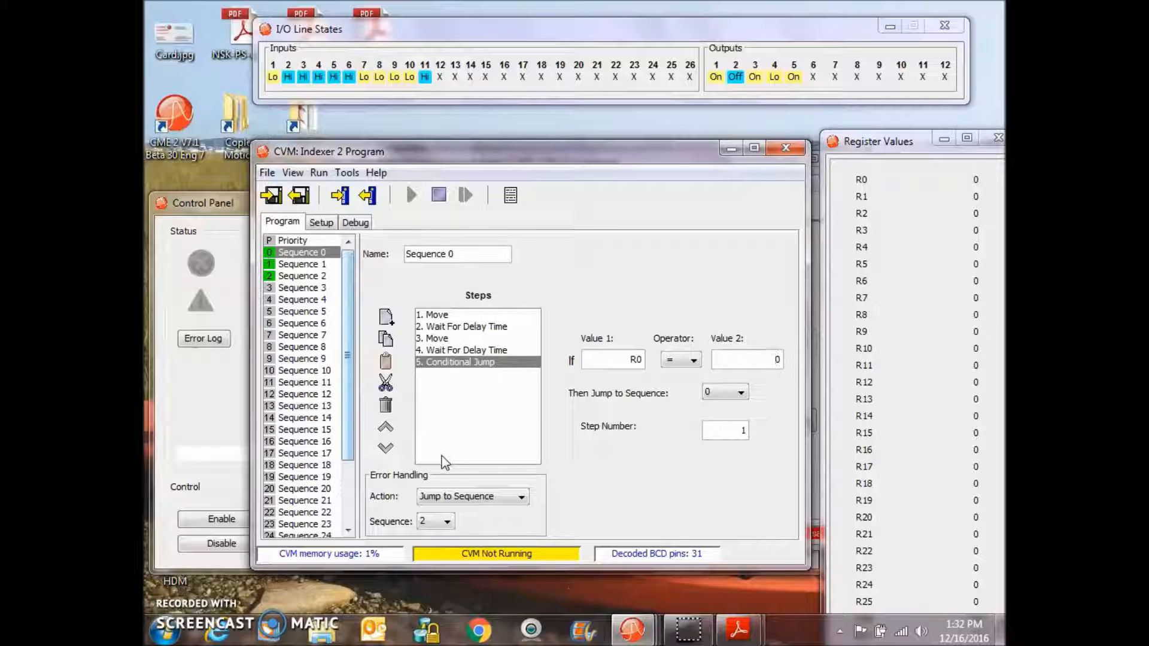
pyautogui.click(463, 497)
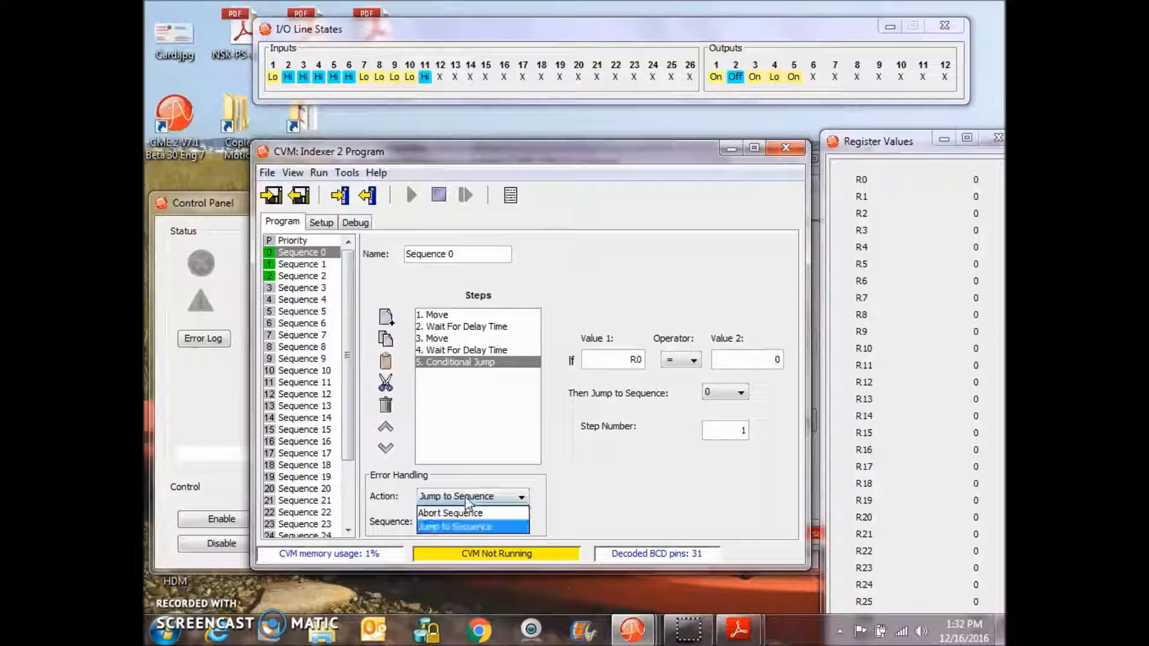
pyautogui.click(454, 527)
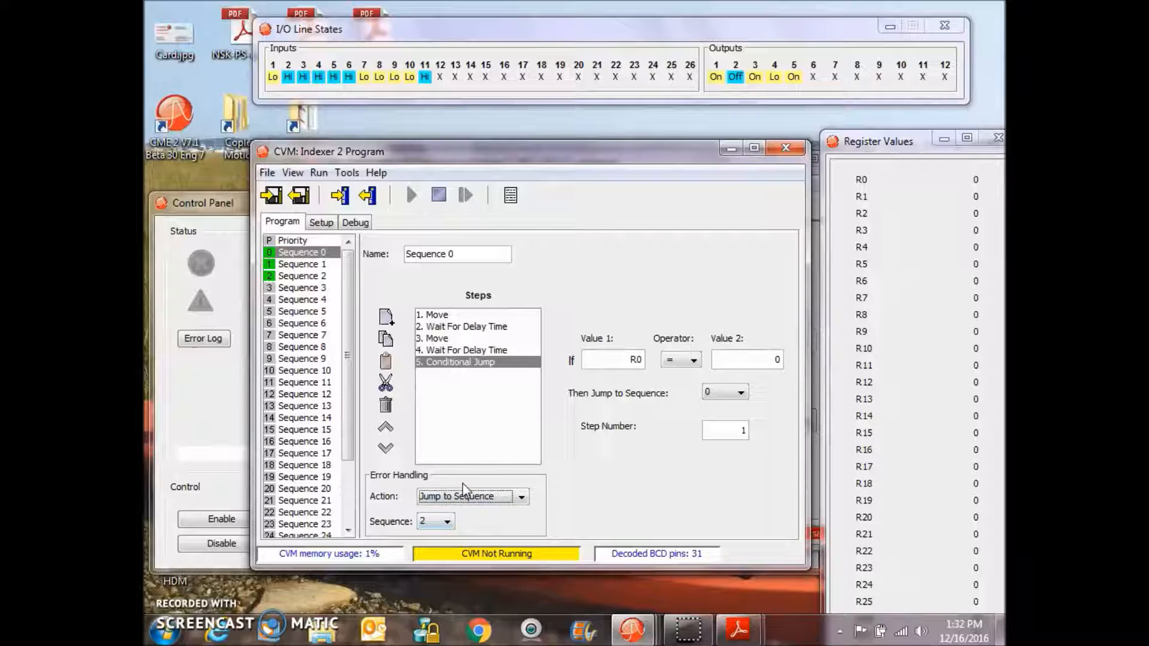
# - Inspect Sequence 2's steps, then return to Sequence 0
pyautogui.click(324, 277)
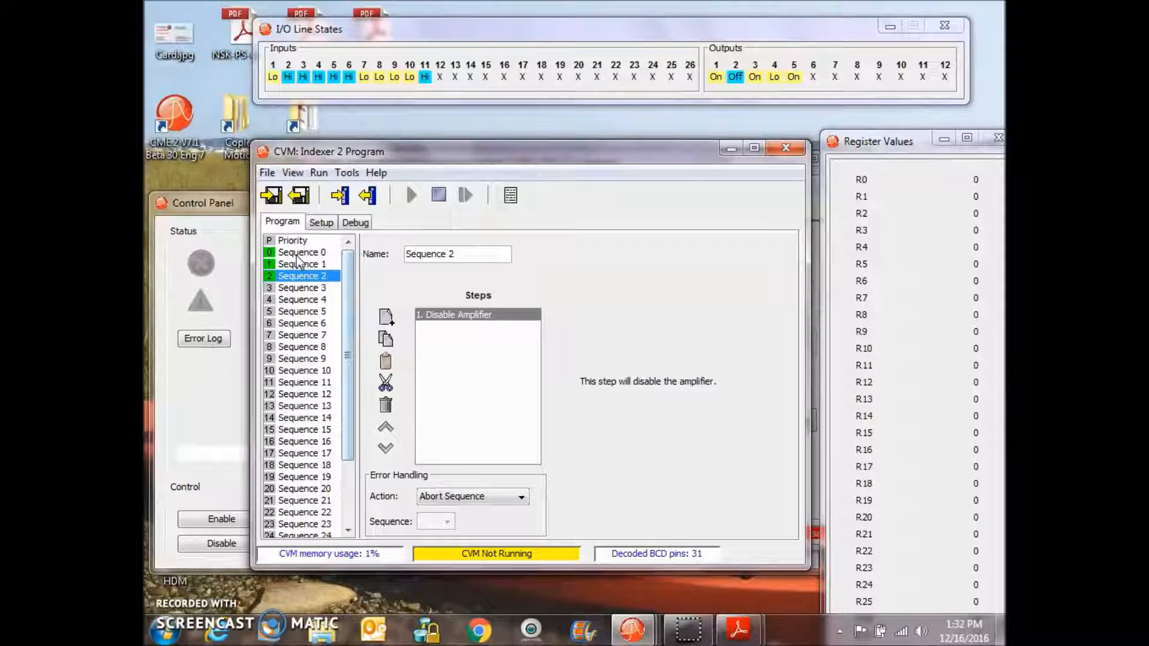
pyautogui.scroll(-1, 296, 260)
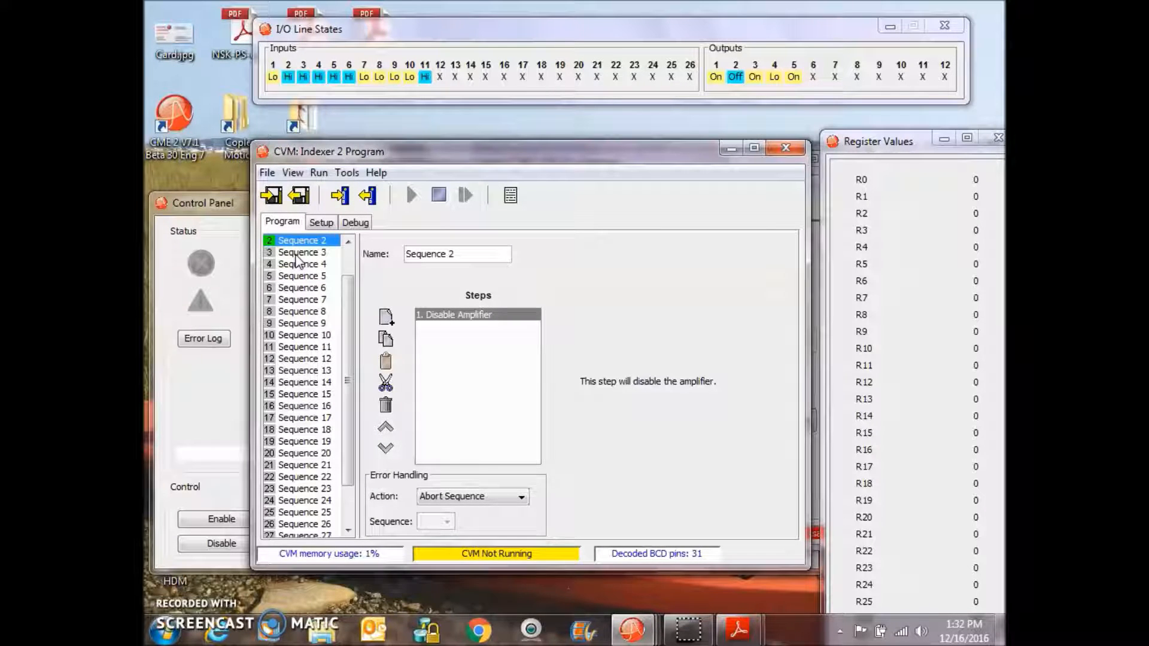
pyautogui.scroll(1, 345, 243)
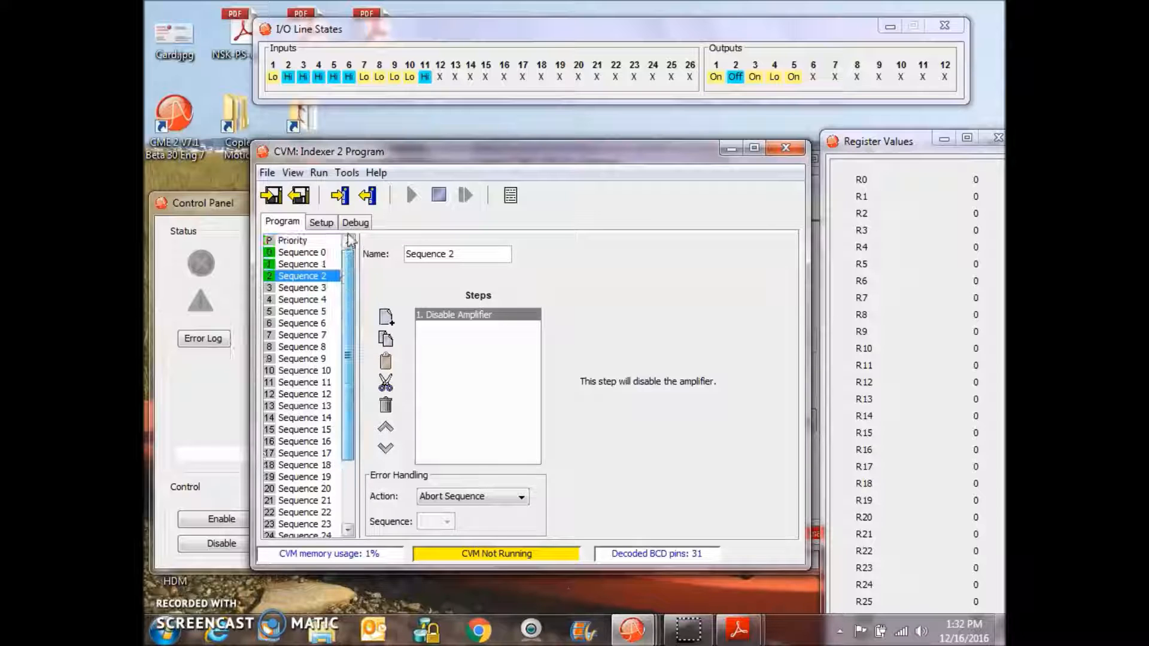
pyautogui.click(299, 254)
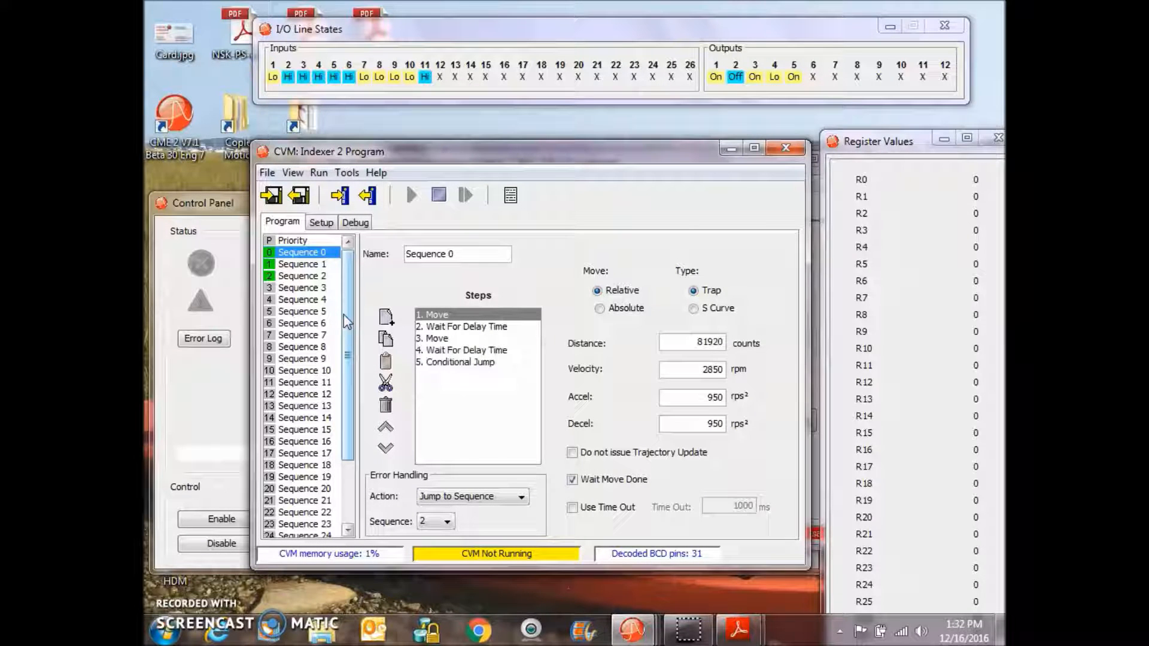
# - Set Sequence 1's error handling to Jump to Sequence 2
pyautogui.click(302, 266)
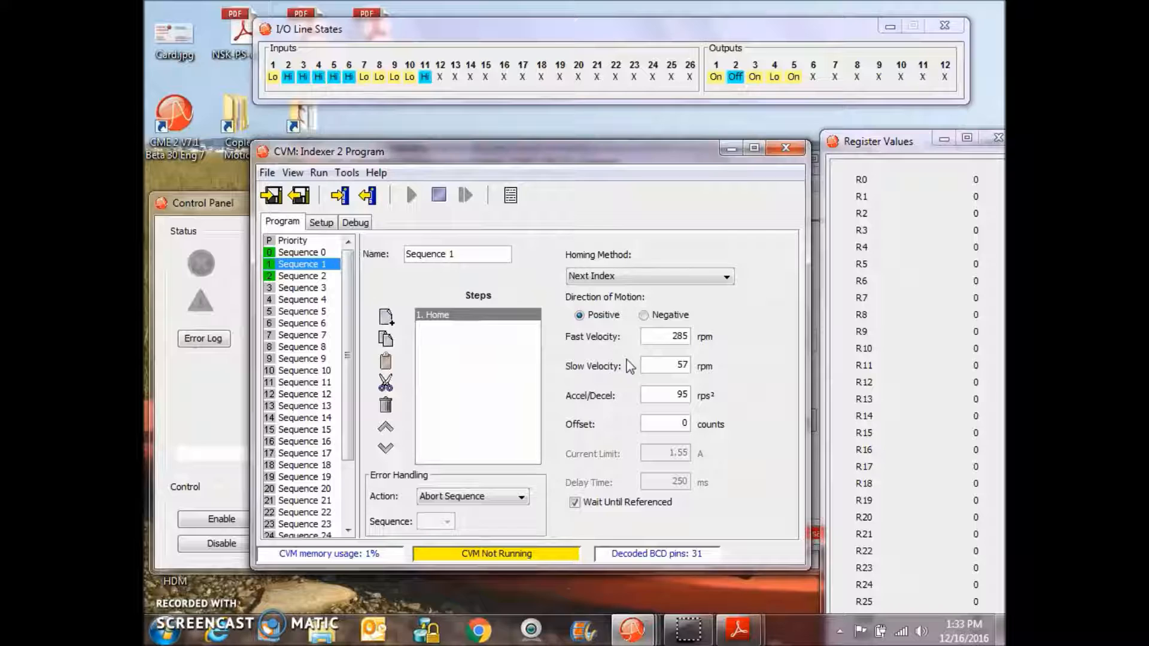
pyautogui.click(520, 497)
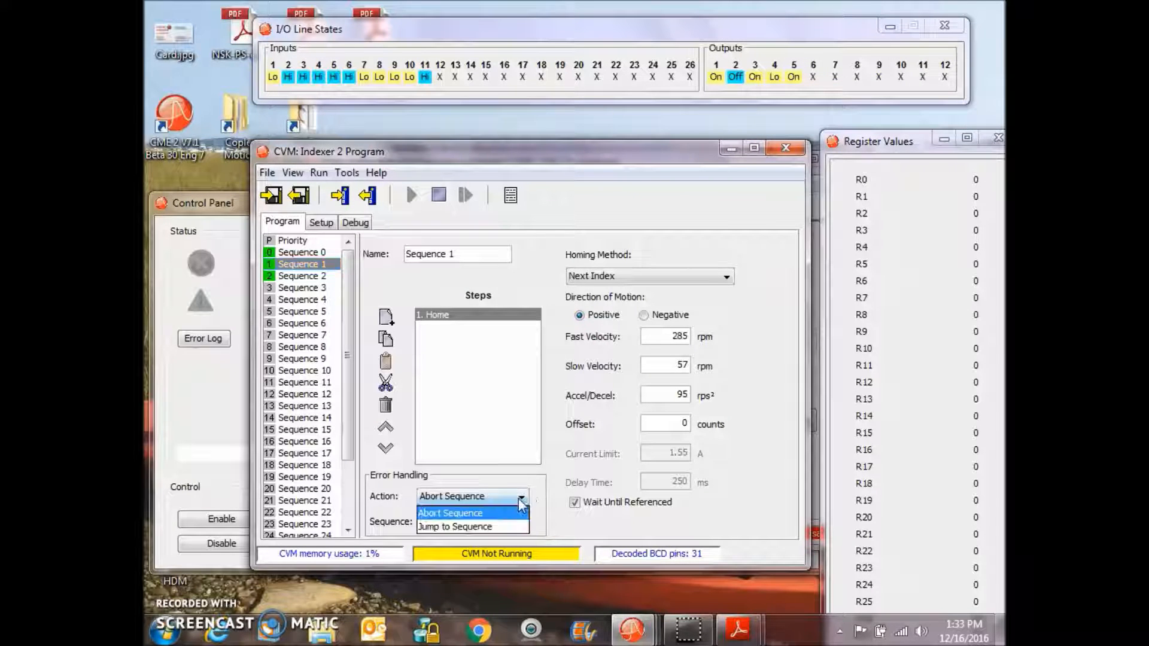
pyautogui.click(472, 527)
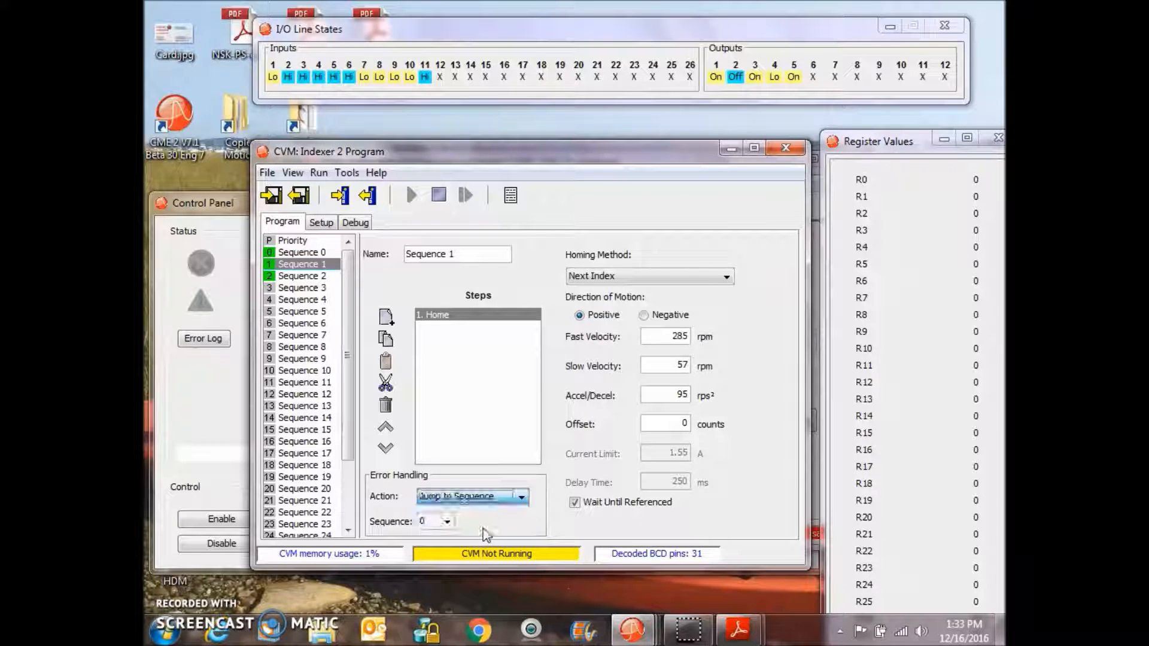
pyautogui.click(447, 522)
pyautogui.click(429, 430)
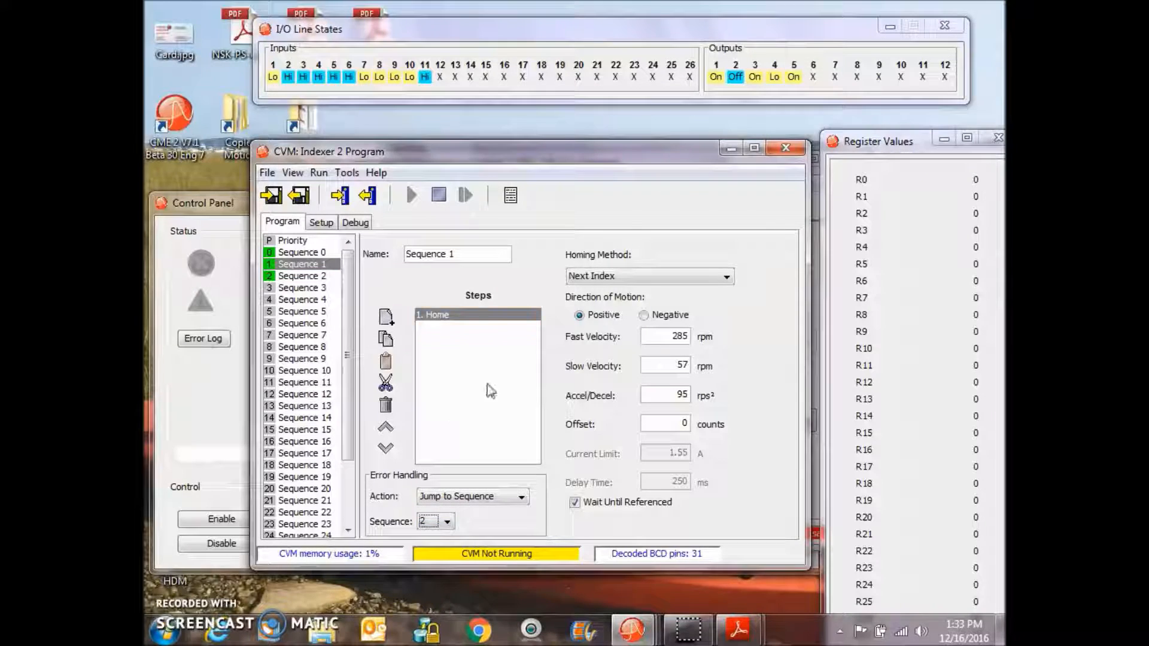
# - Save the CVM program to flash, accepting the amplifier disable notice
pyautogui.click(329, 223)
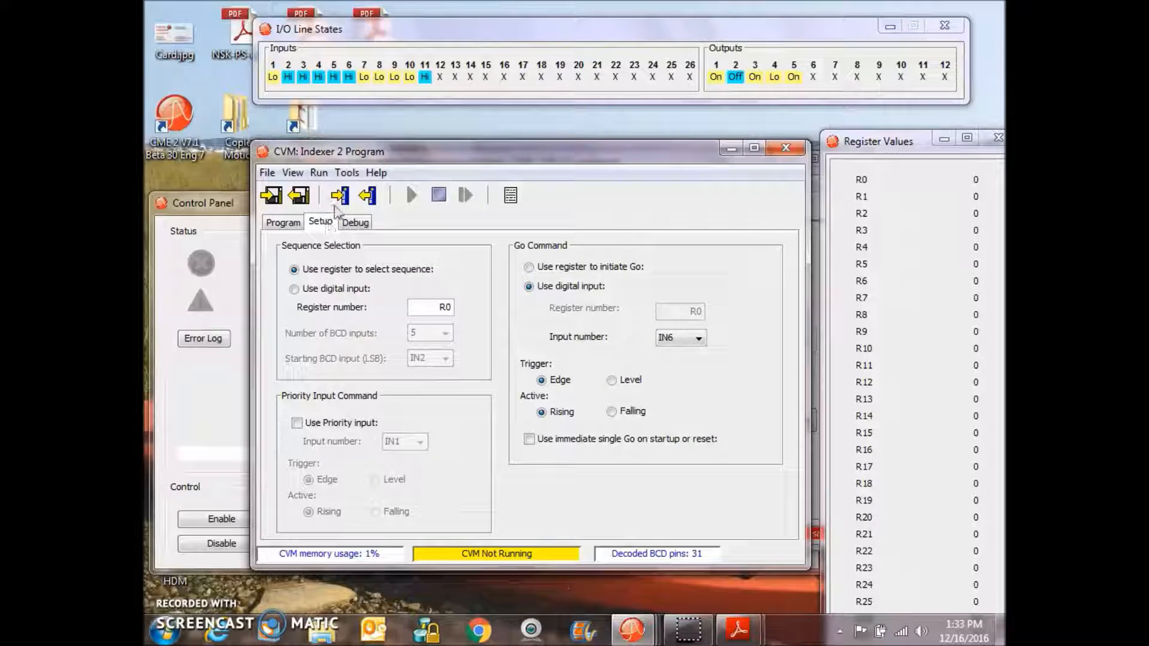
pyautogui.click(340, 197)
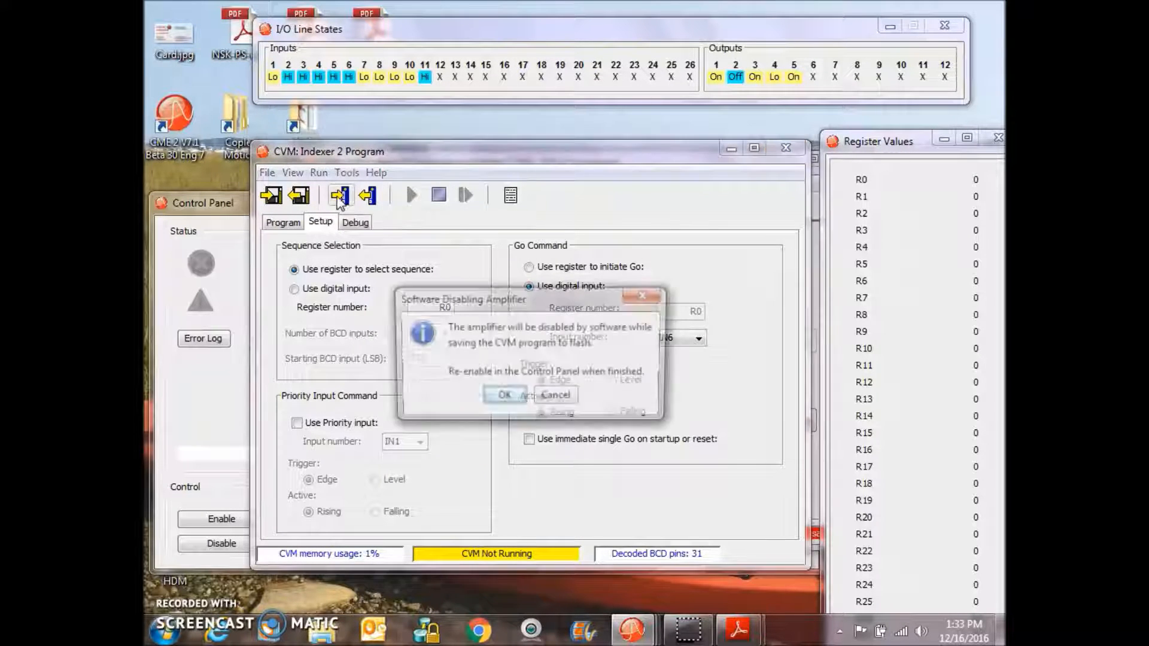
pyautogui.click(502, 397)
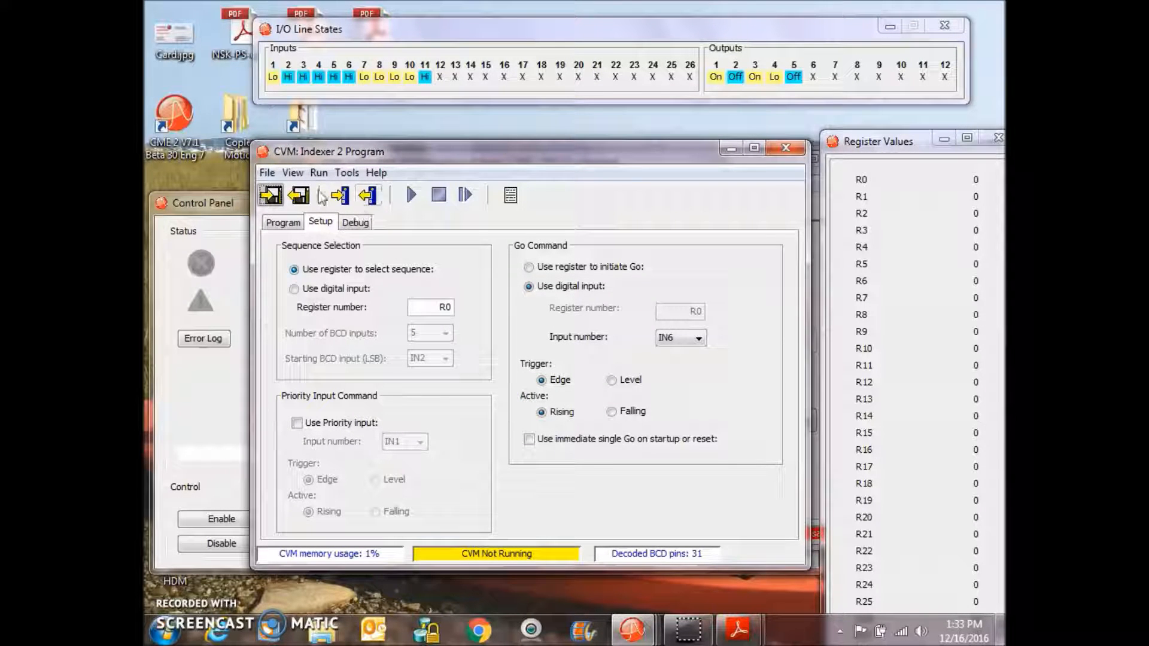
# - Start the CVM control program and check its status in the Control Panel
pyautogui.click(411, 195)
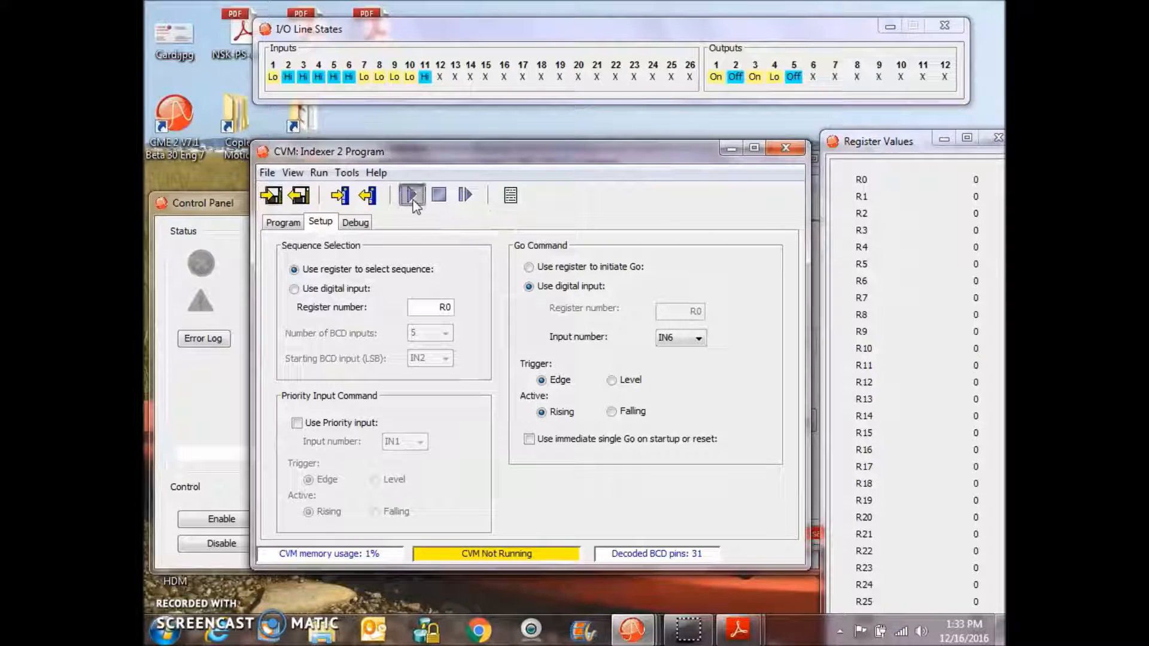
pyautogui.moveTo(402, 160); pyautogui.dragTo(518, 178)
pyautogui.click(266, 222)
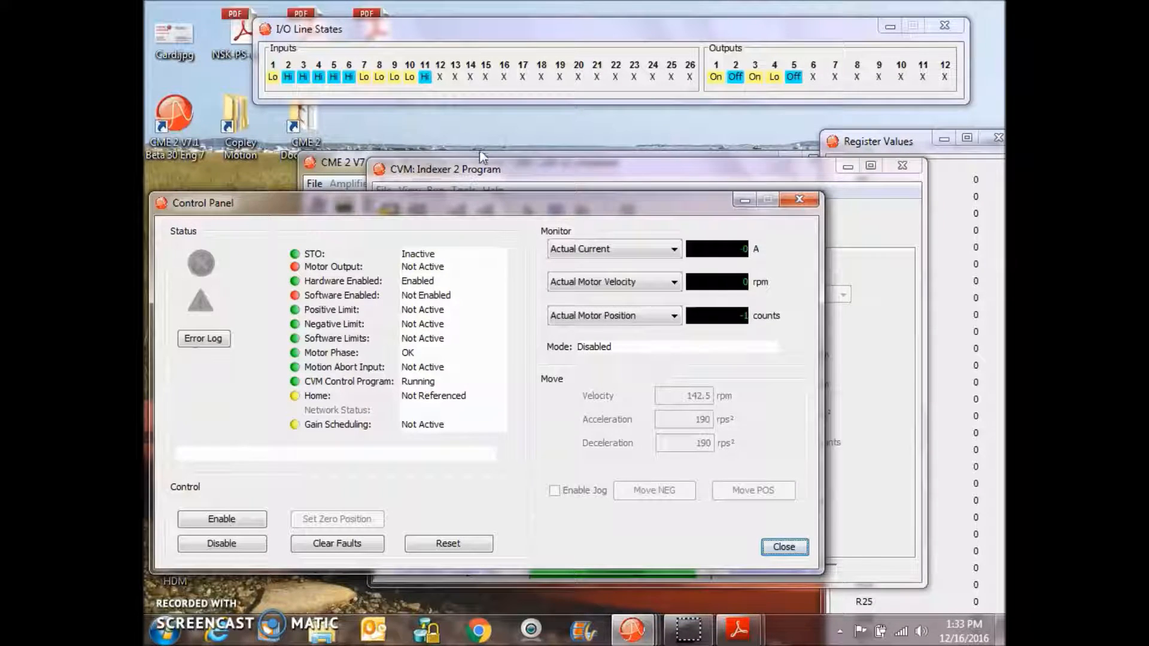
pyautogui.click(491, 174)
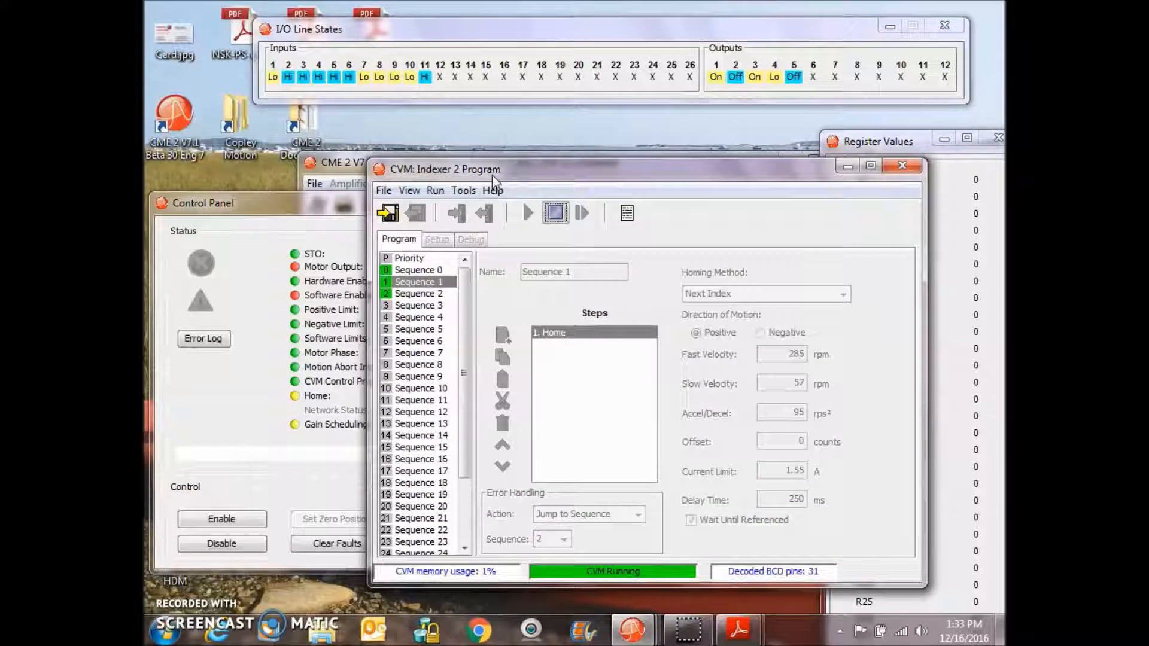
pyautogui.click(555, 213)
# - Disable the amplifier from the Control Panel
pyautogui.click(350, 204)
pyautogui.click(246, 541)
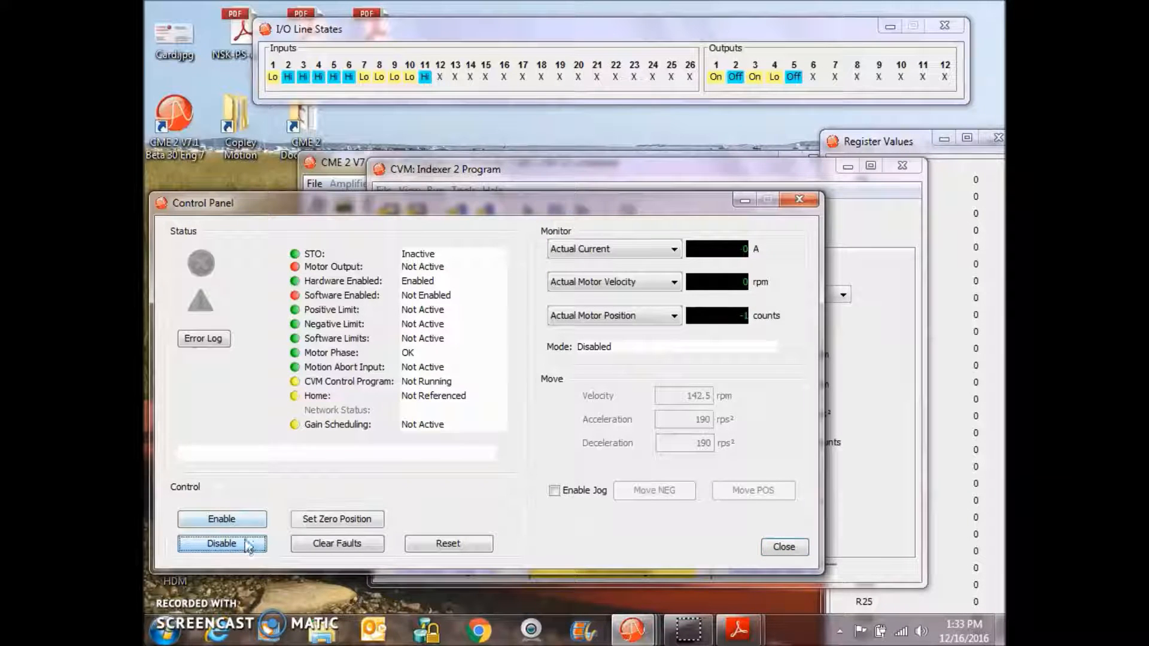
pyautogui.click(242, 519)
pyautogui.click(239, 548)
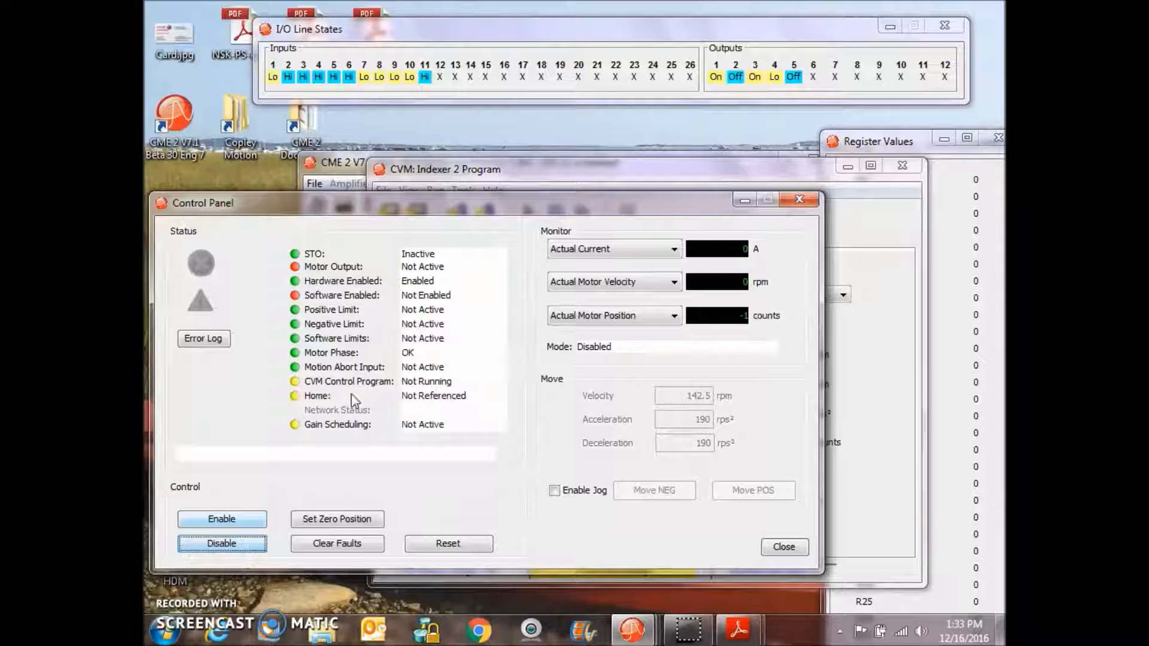
# - Run the CVM program again and bring the Control Panel forward to check its status
pyautogui.click(582, 174)
pyautogui.click(532, 213)
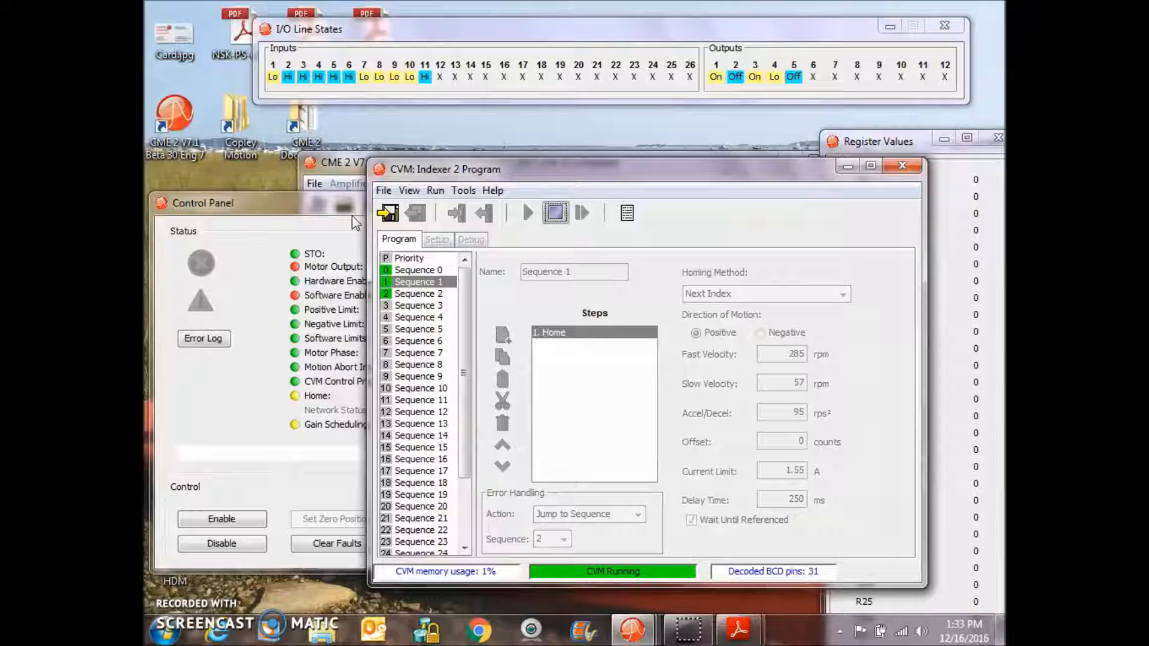
pyautogui.moveTo(350, 203); pyautogui.dragTo(339, 238)
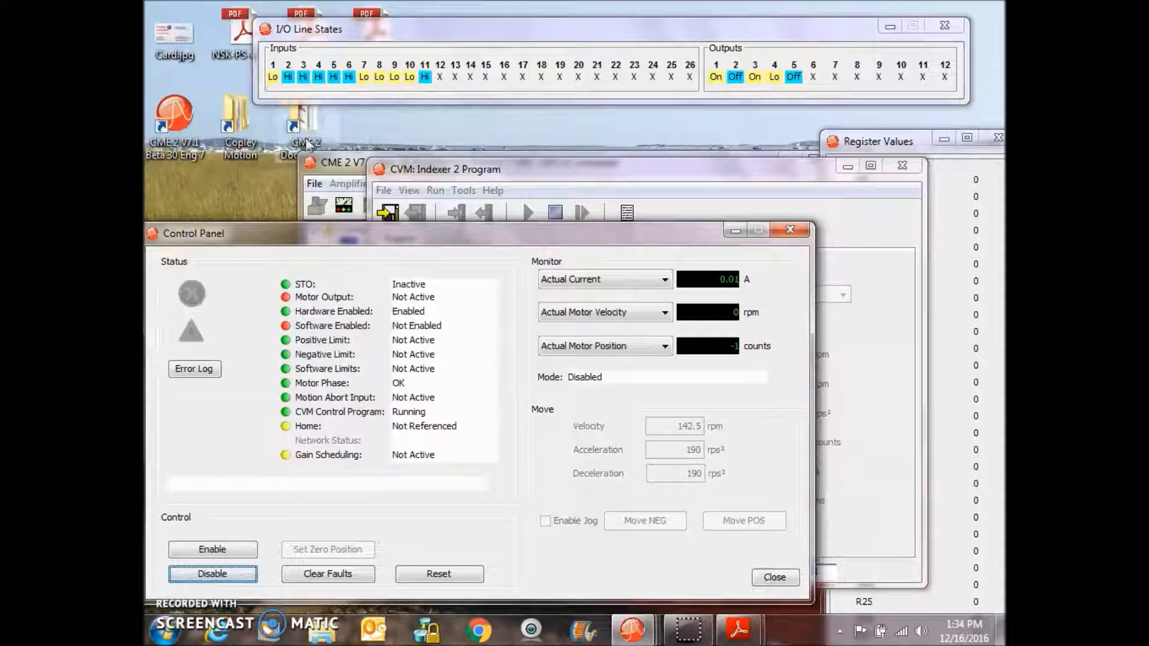
# - Review the digital input configuration in the Input/Output window and close it
pyautogui.click(341, 167)
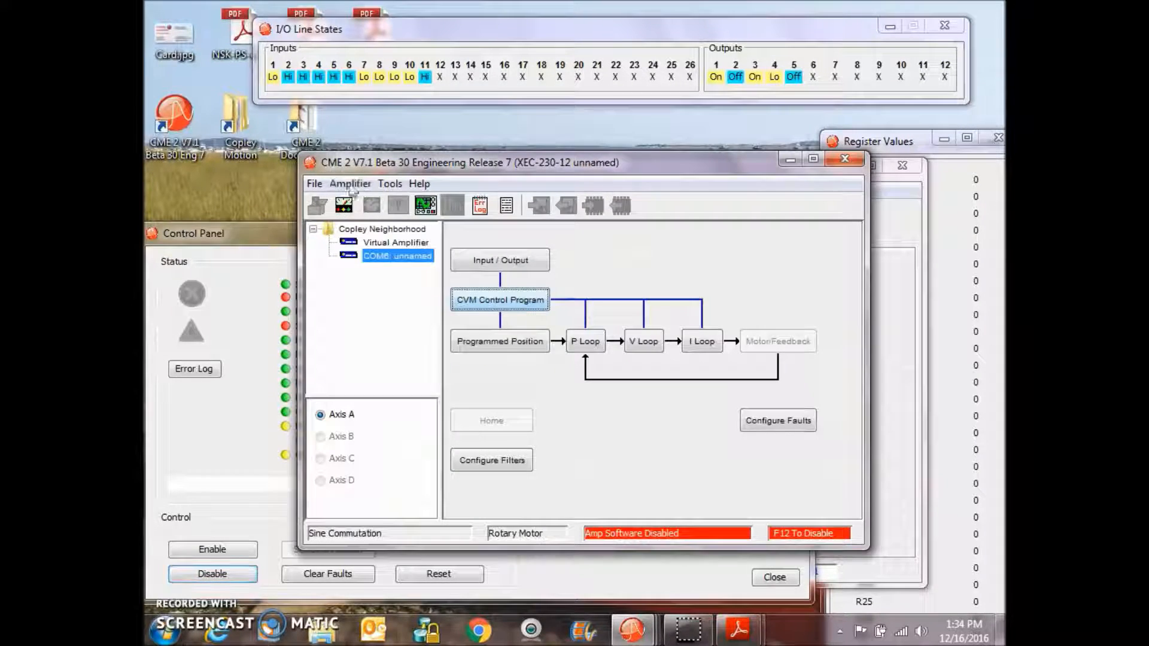
pyautogui.click(472, 263)
pyautogui.click(220, 307)
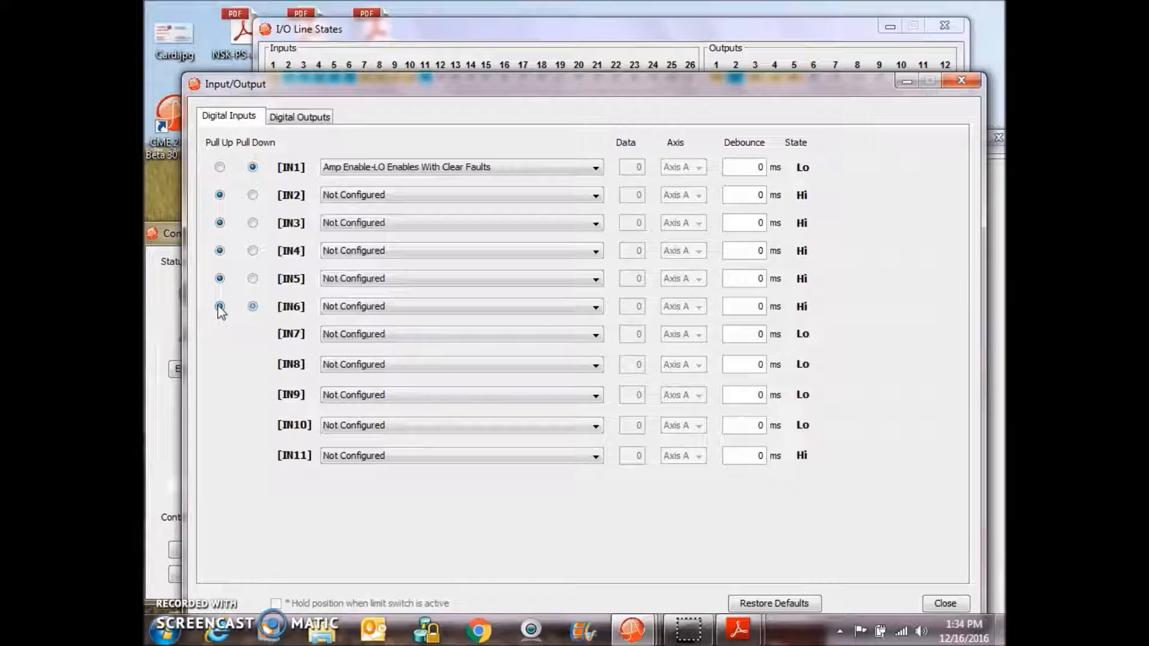
pyautogui.click(907, 85)
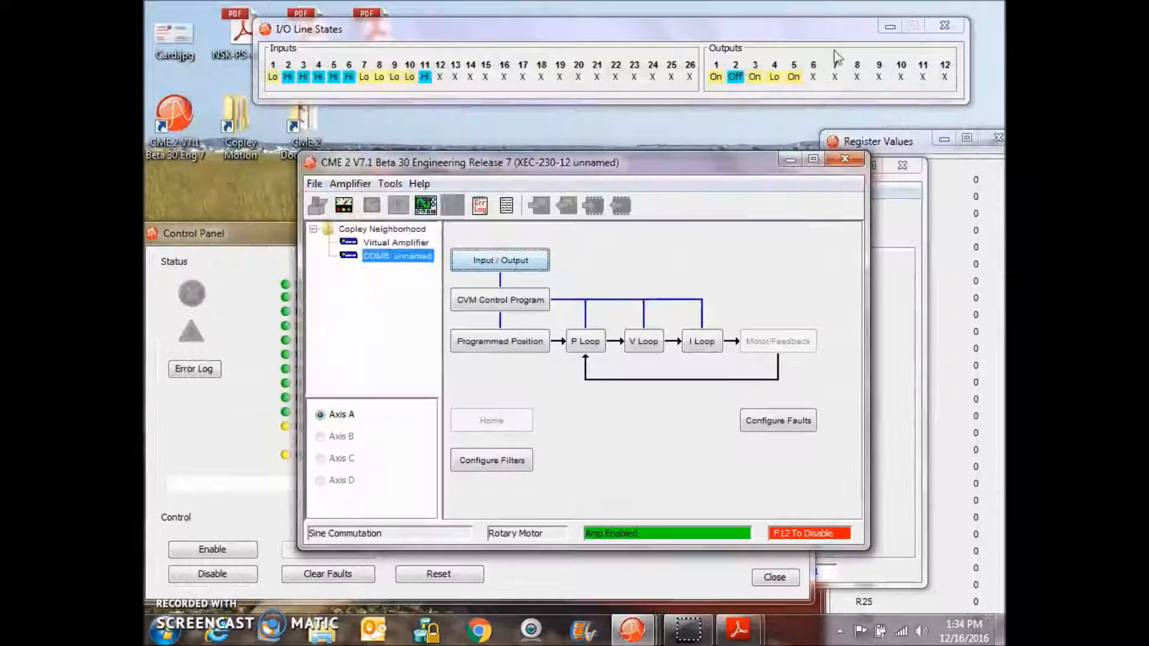
# - Set register R0 to 1 by sending the command i r0 1 from the ASCII Command Line
pyautogui.click(278, 240)
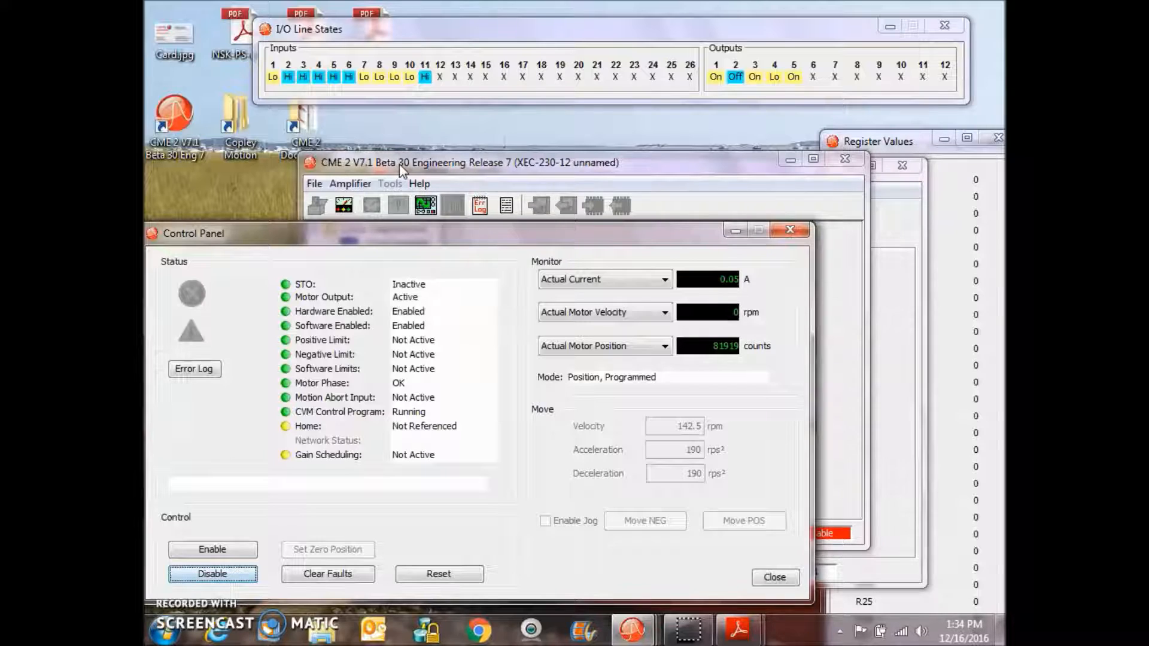
pyautogui.click(392, 185)
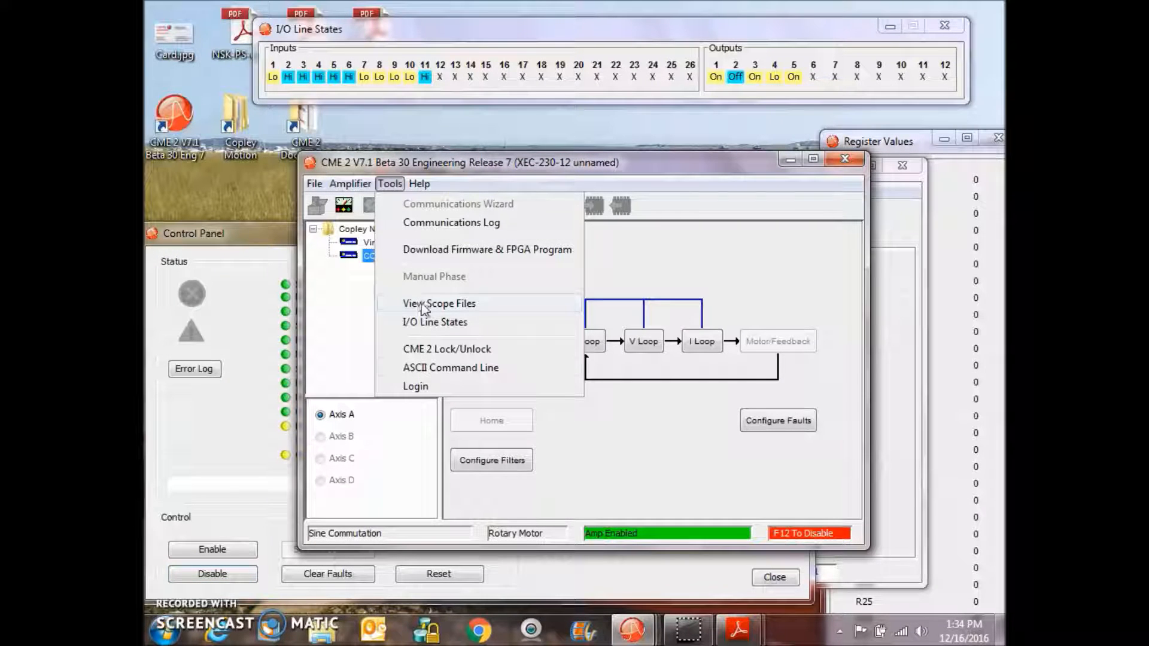
pyautogui.click(423, 370)
pyautogui.moveTo(529, 261); pyautogui.dragTo(576, 264)
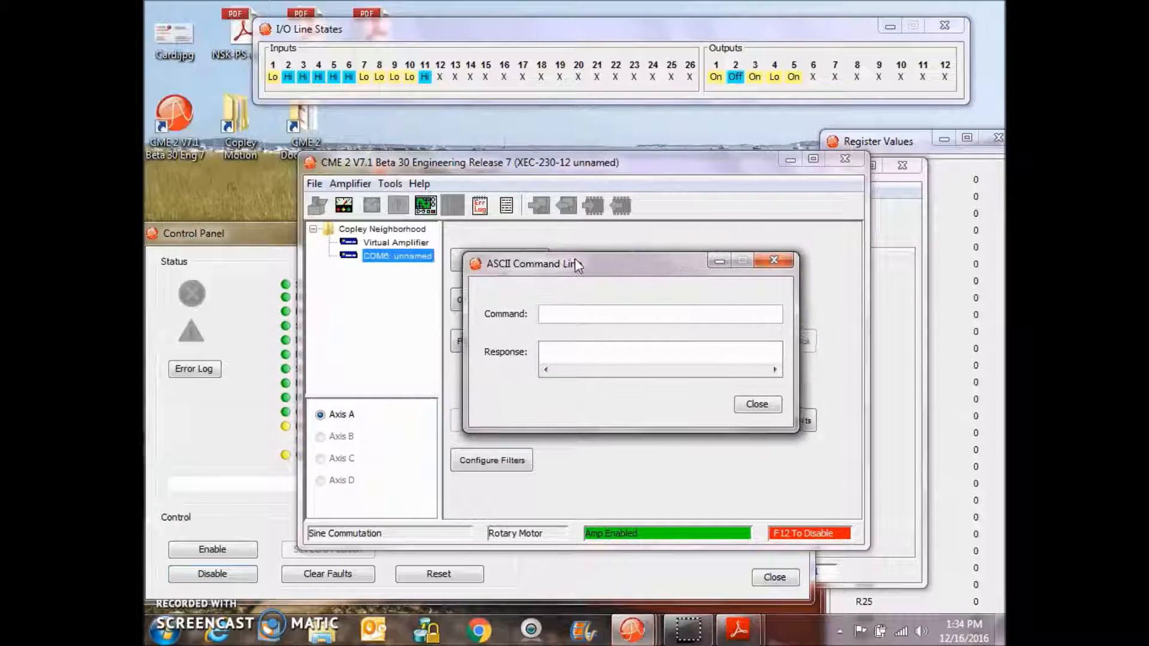
pyautogui.write('i r0')
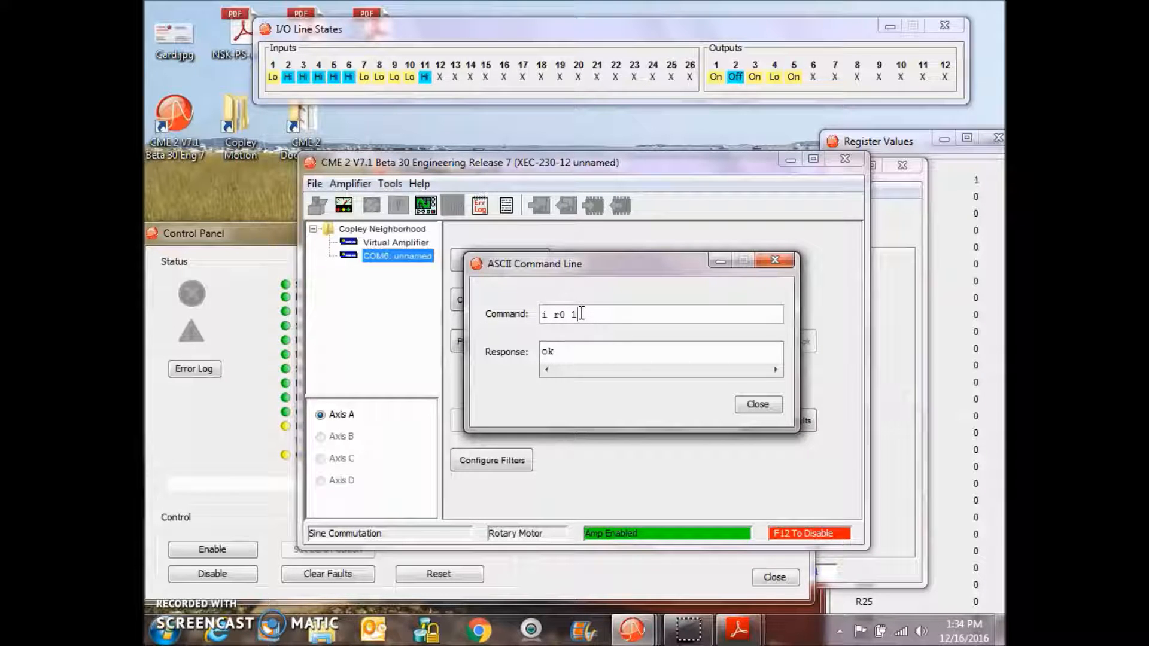
pyautogui.write('1')
# - Check register R0 in the Register Values window and return to the CME 2 main window
pyautogui.click(899, 147)
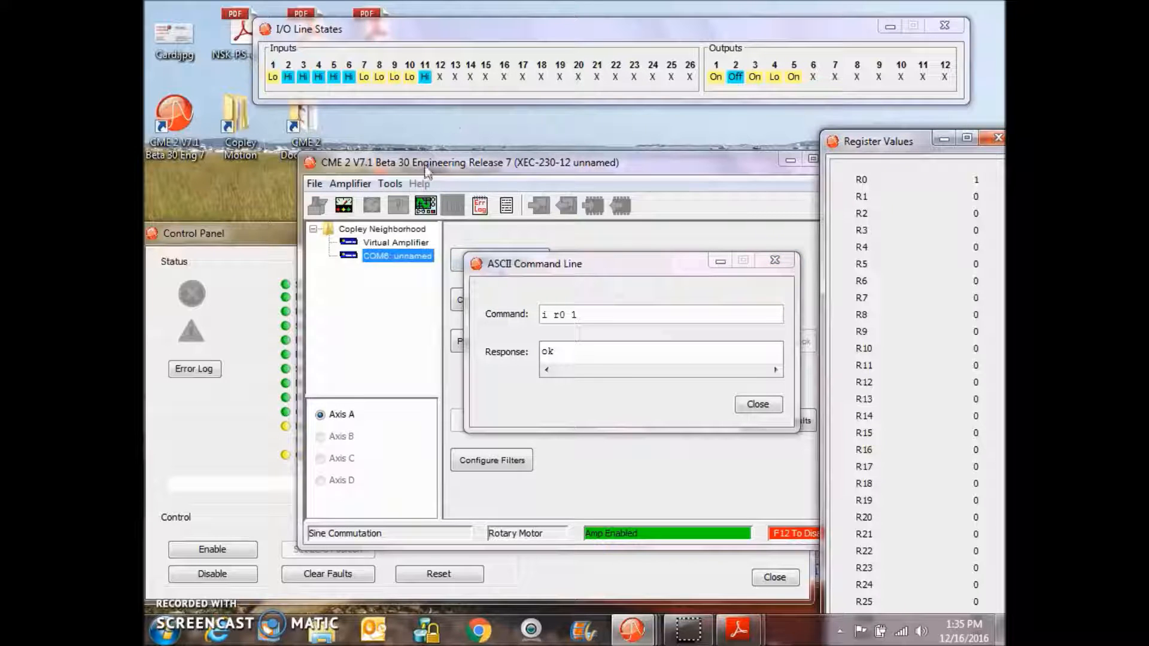
pyautogui.moveTo(536, 273); pyautogui.dragTo(599, 305)
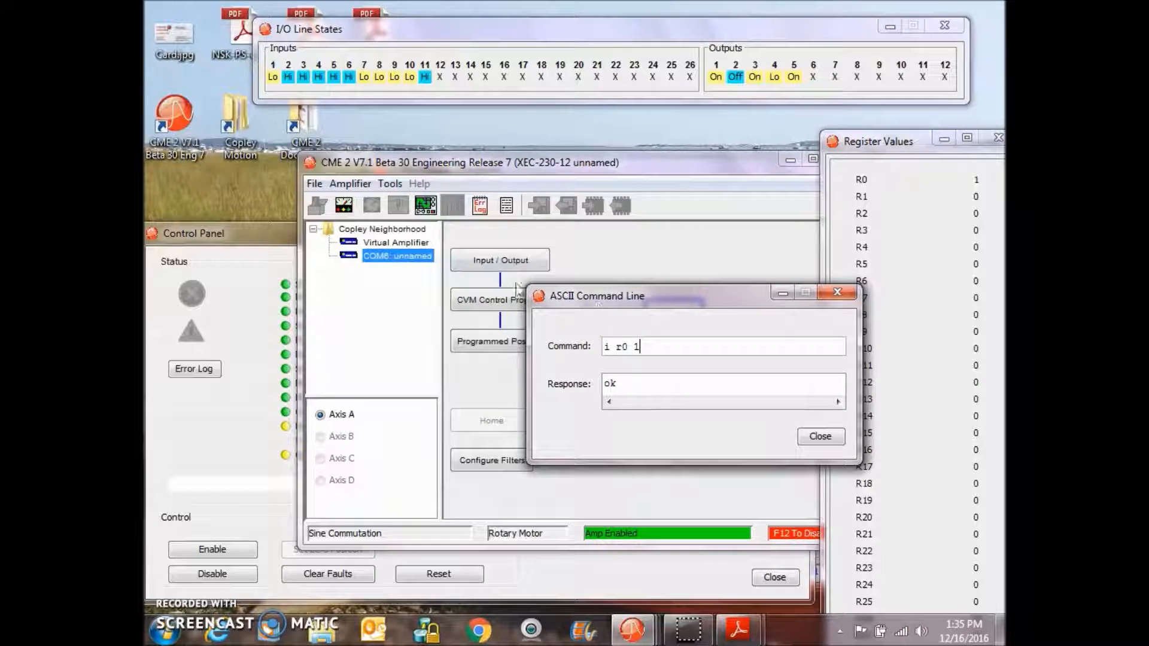
pyautogui.click(505, 266)
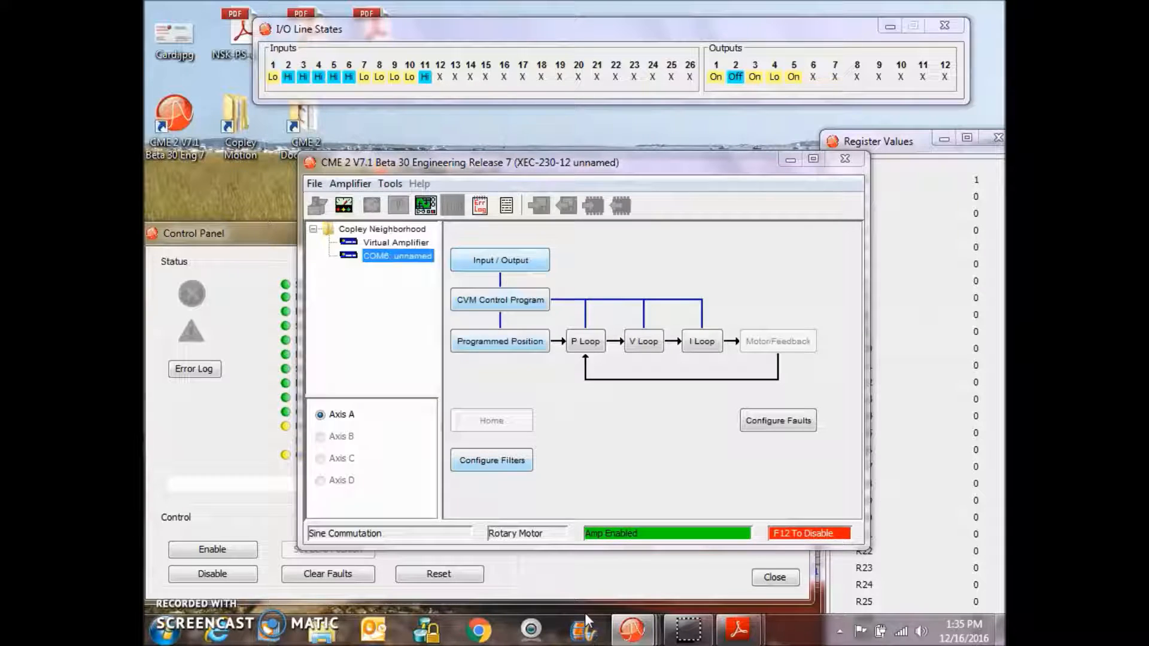
# - Reopen and close the Input/Output window, then check the homing status in the Control Panel
pyautogui.moveTo(632, 628)
pyautogui.click(801, 583)
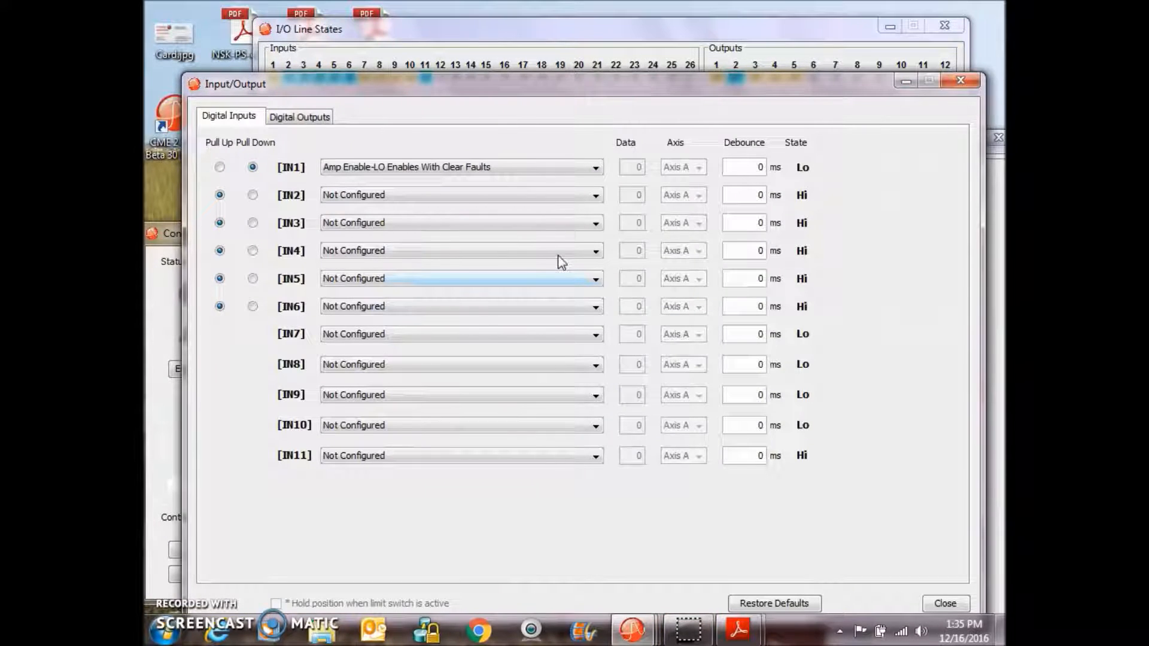
pyautogui.click(951, 83)
pyautogui.click(243, 322)
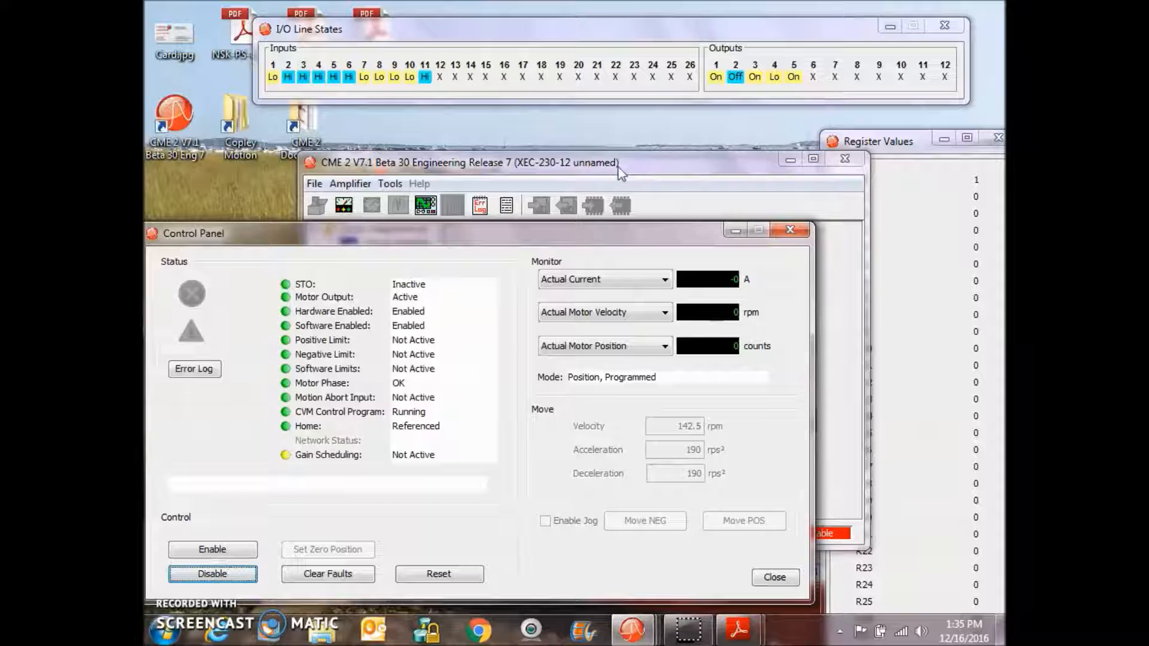
# - Reset register R0 to 0 with the ASCII command i r0 0
pyautogui.moveTo(904, 144); pyautogui.dragTo(898, 137)
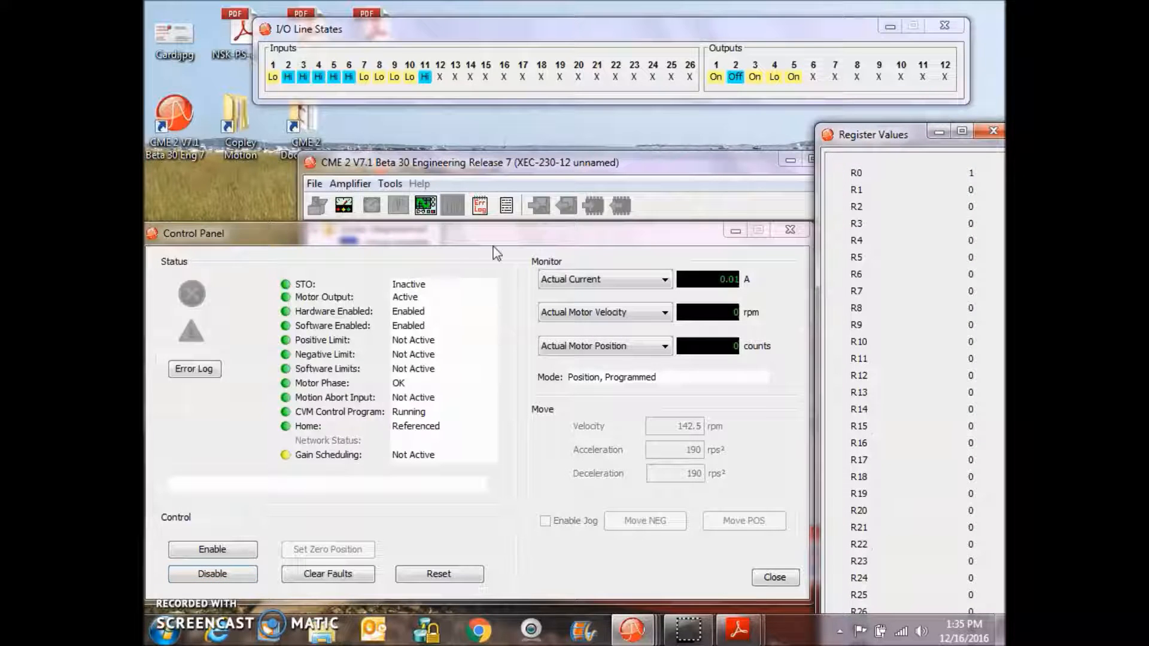
pyautogui.click(390, 184)
pyautogui.click(443, 366)
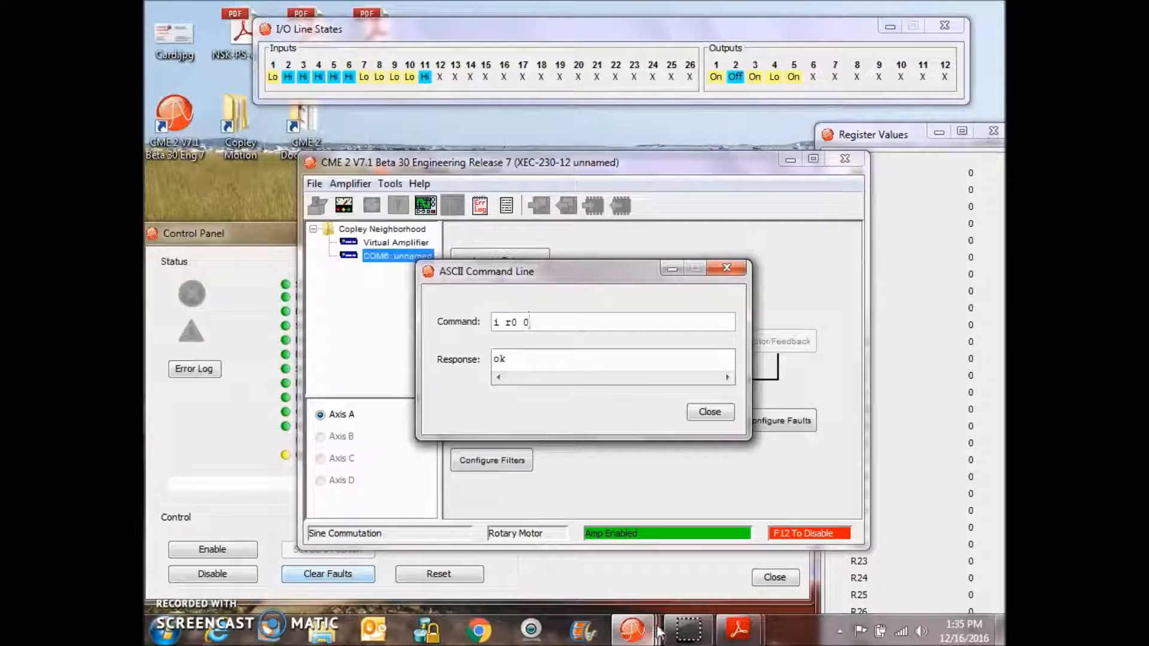
# - Switch to the CME 2 main window and open and close the Input/Output window
pyautogui.click(633, 630)
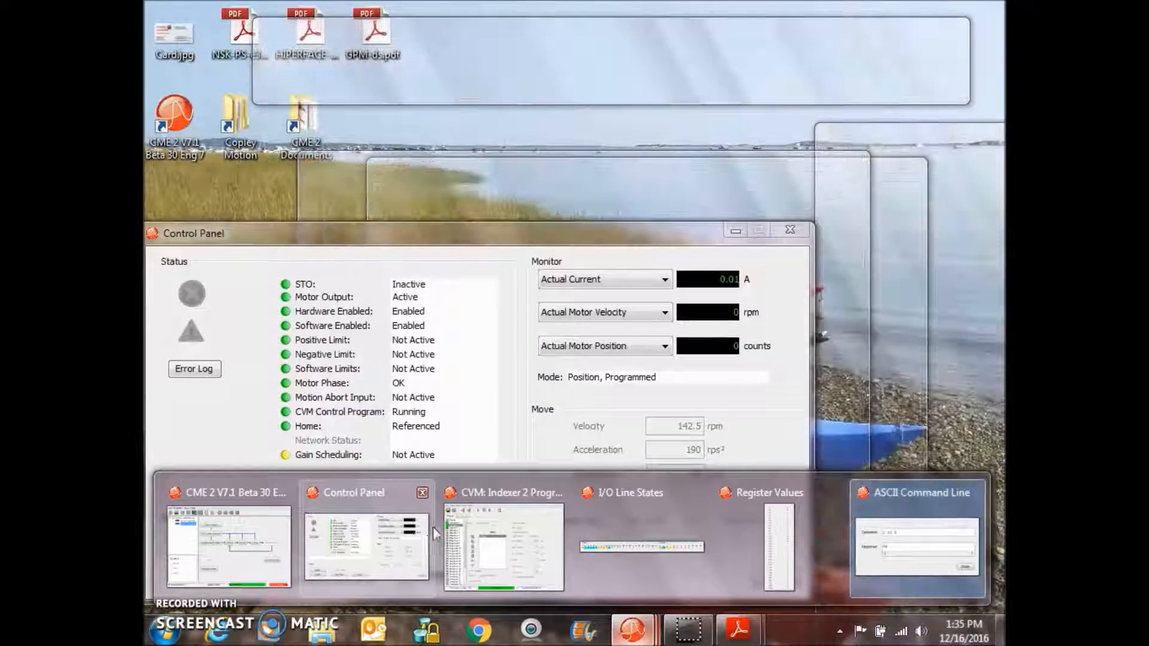
pyautogui.moveTo(468, 539)
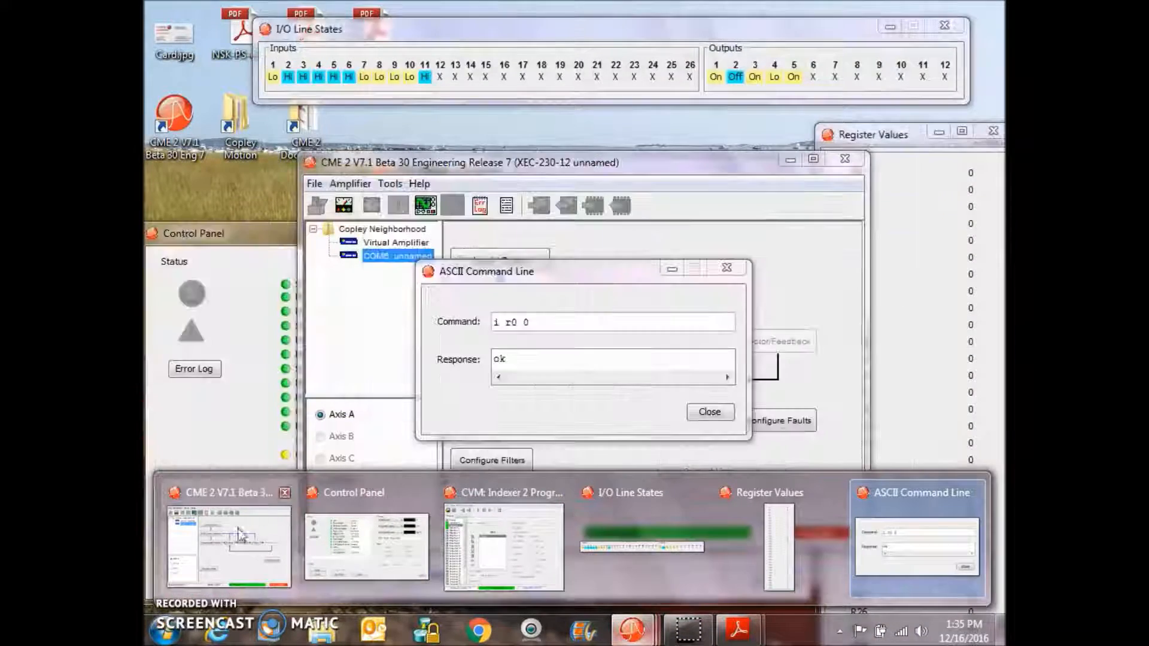
pyautogui.click(229, 541)
pyautogui.click(481, 260)
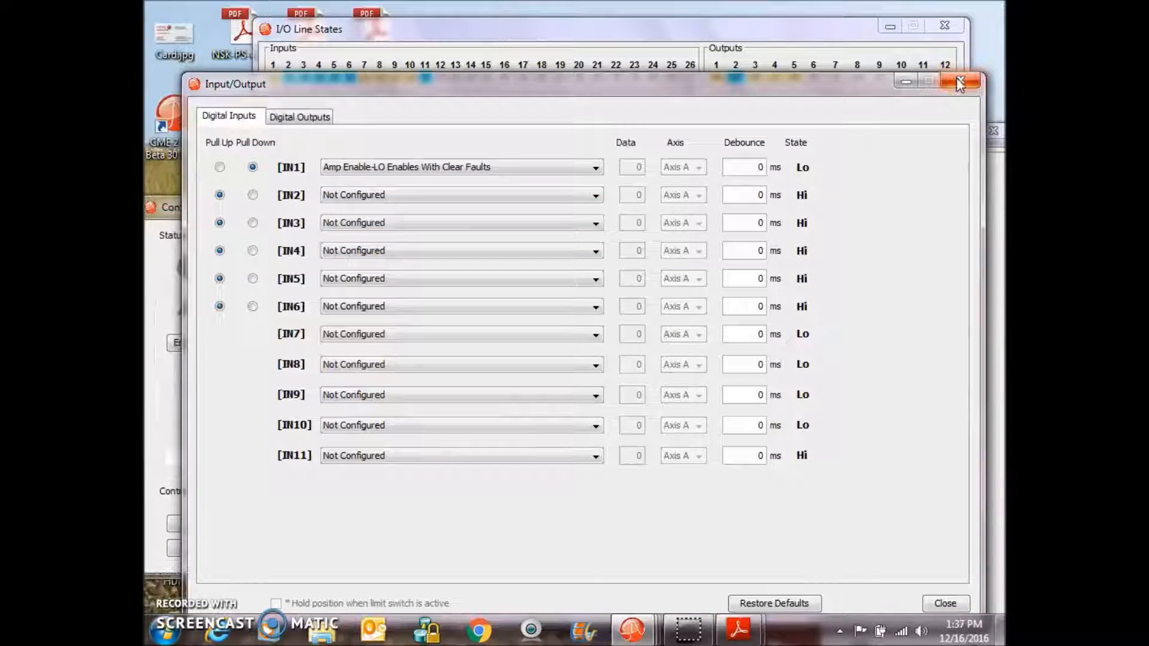
pyautogui.click(959, 80)
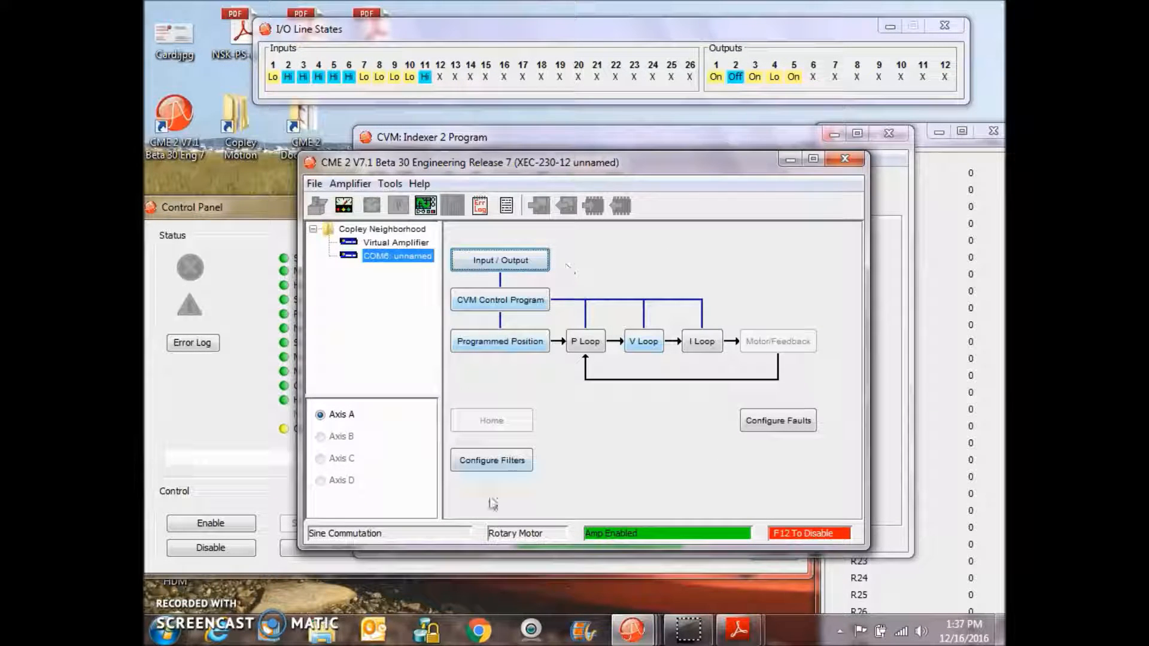
# - Open the Oscilloscope and record a trace of the motion
pyautogui.click(631, 631)
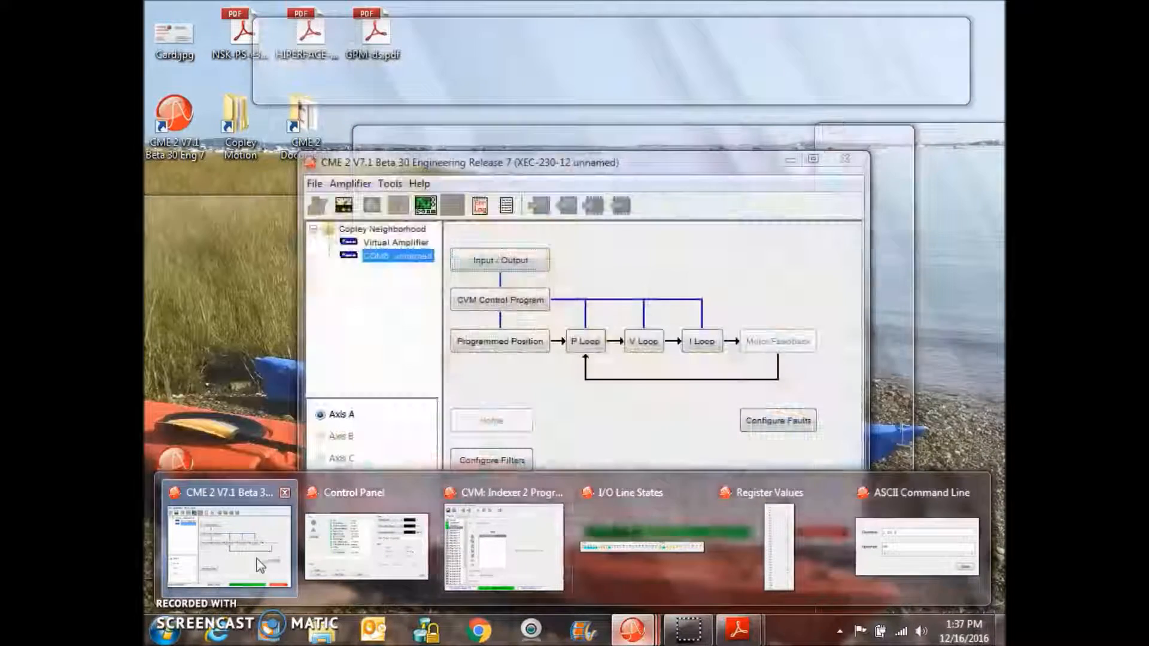
pyautogui.click(258, 564)
pyautogui.click(426, 206)
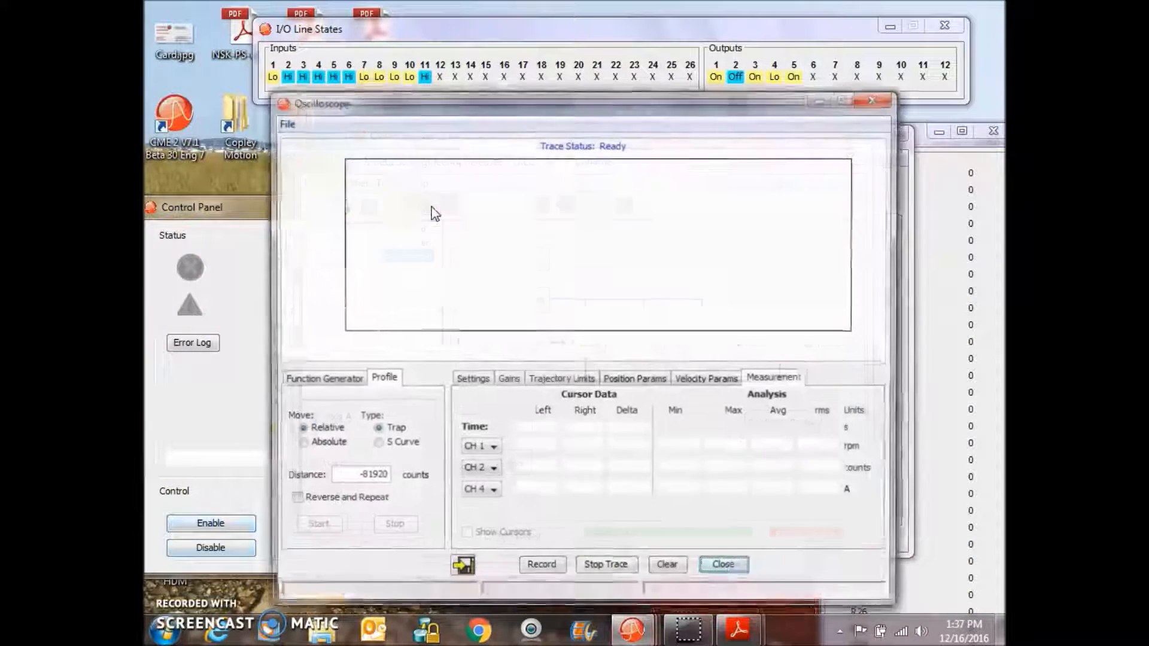
pyautogui.click(541, 569)
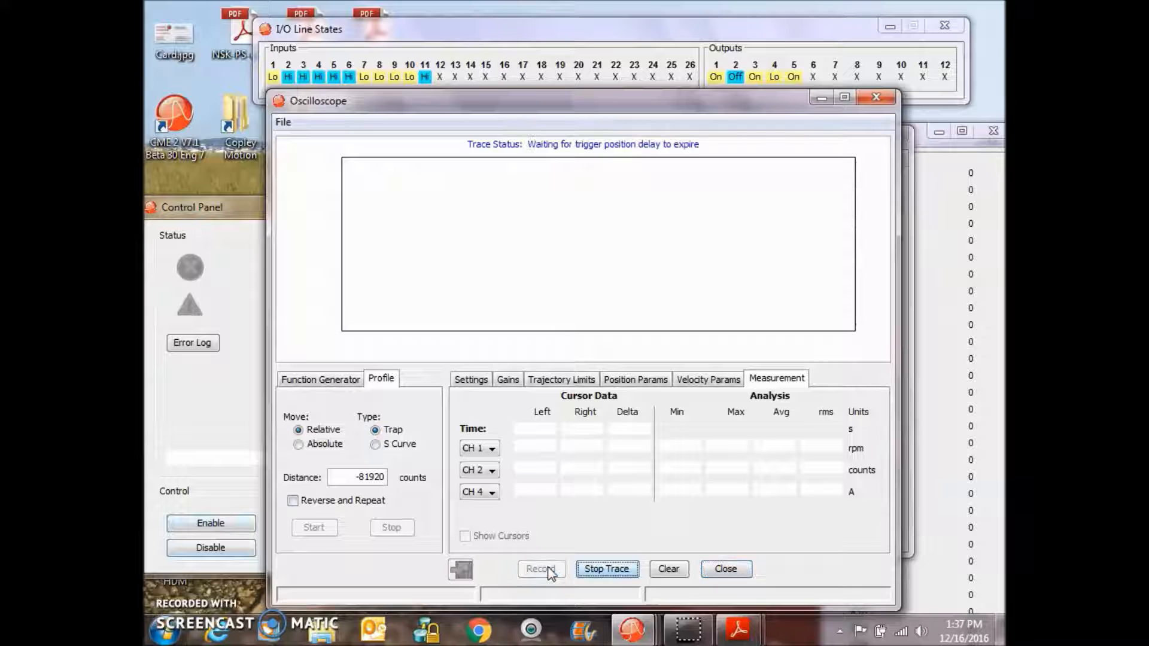
# - Inspect the trace's channel settings and measurements with cursors shown, then close the Oscilloscope
pyautogui.click(471, 380)
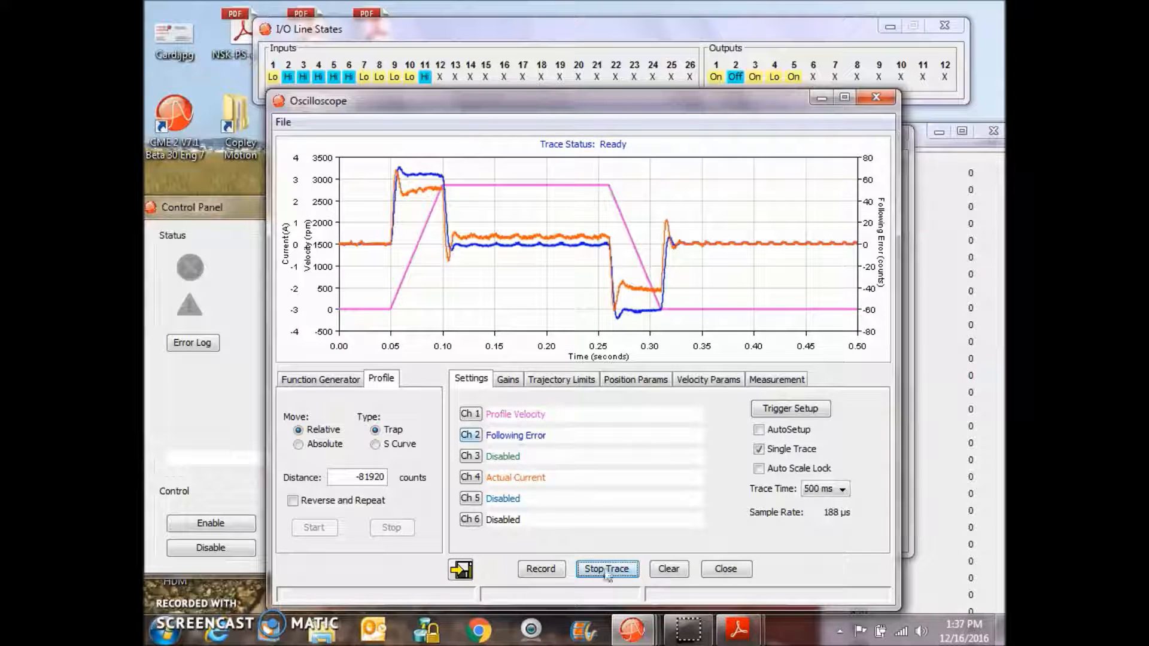
pyautogui.click(796, 380)
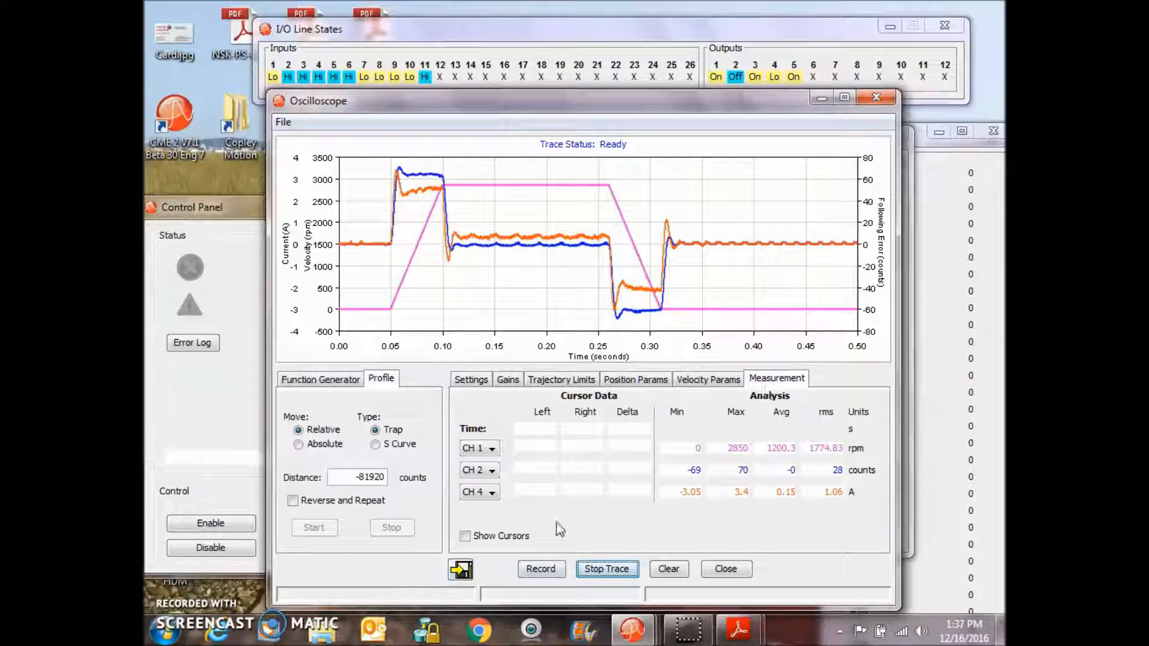
pyautogui.click(465, 536)
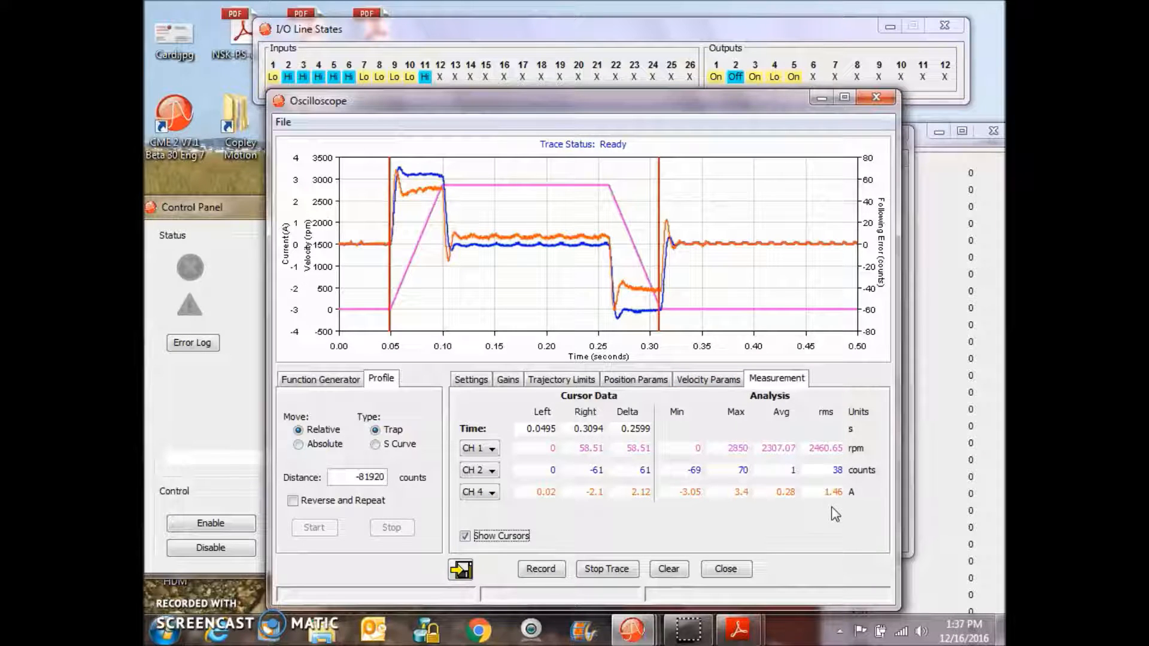
pyautogui.click(878, 97)
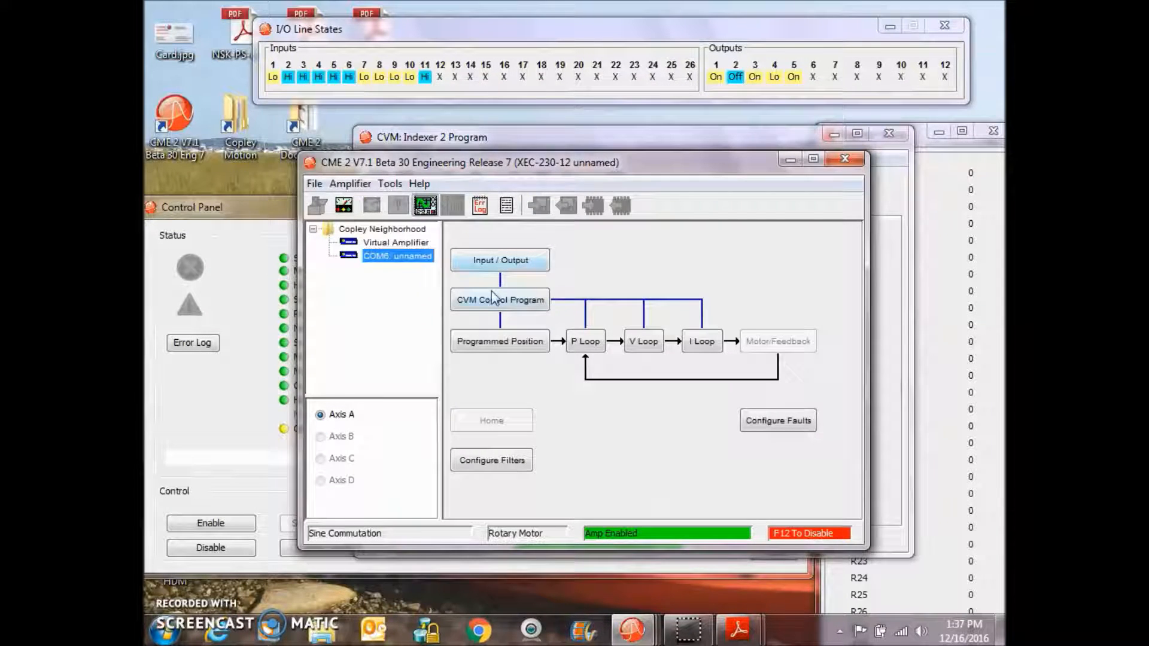
# - Check the Control Panel, open the CVM Control Program and review Sequences 1, 0 and 2
pyautogui.click(259, 222)
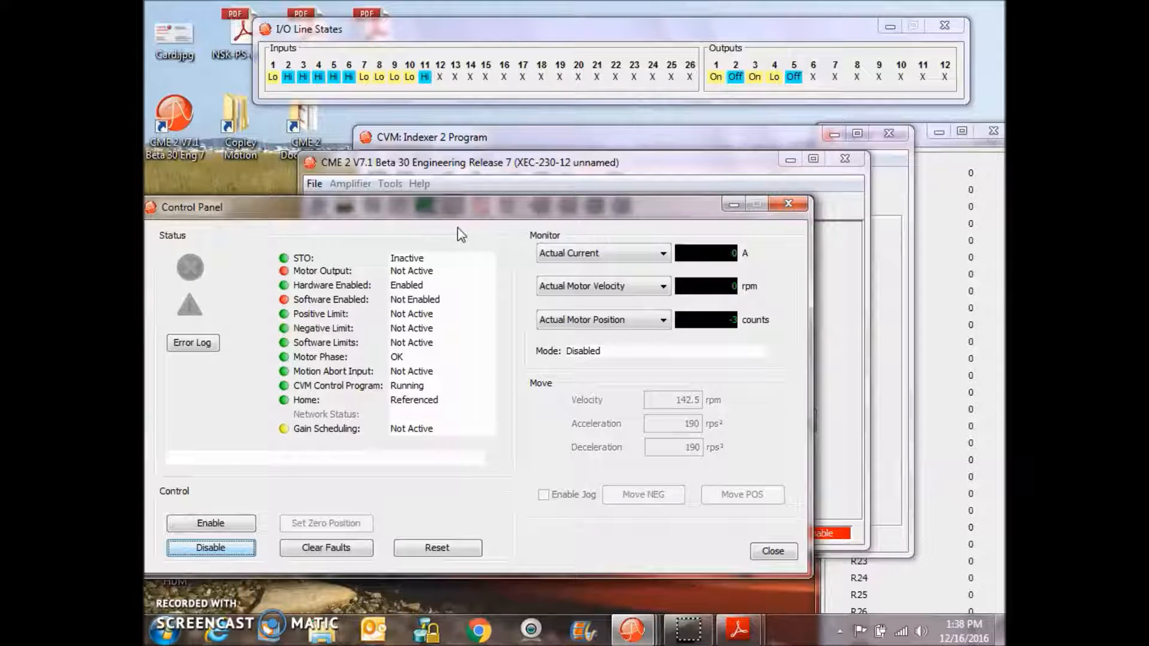
pyautogui.click(511, 170)
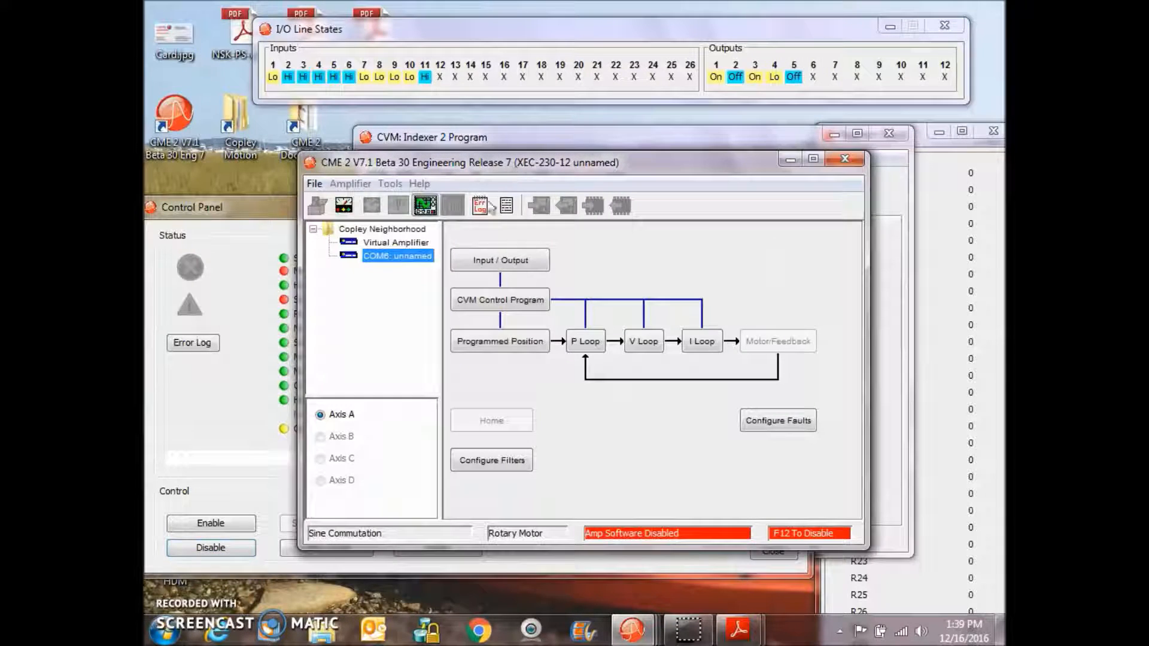
pyautogui.click(511, 301)
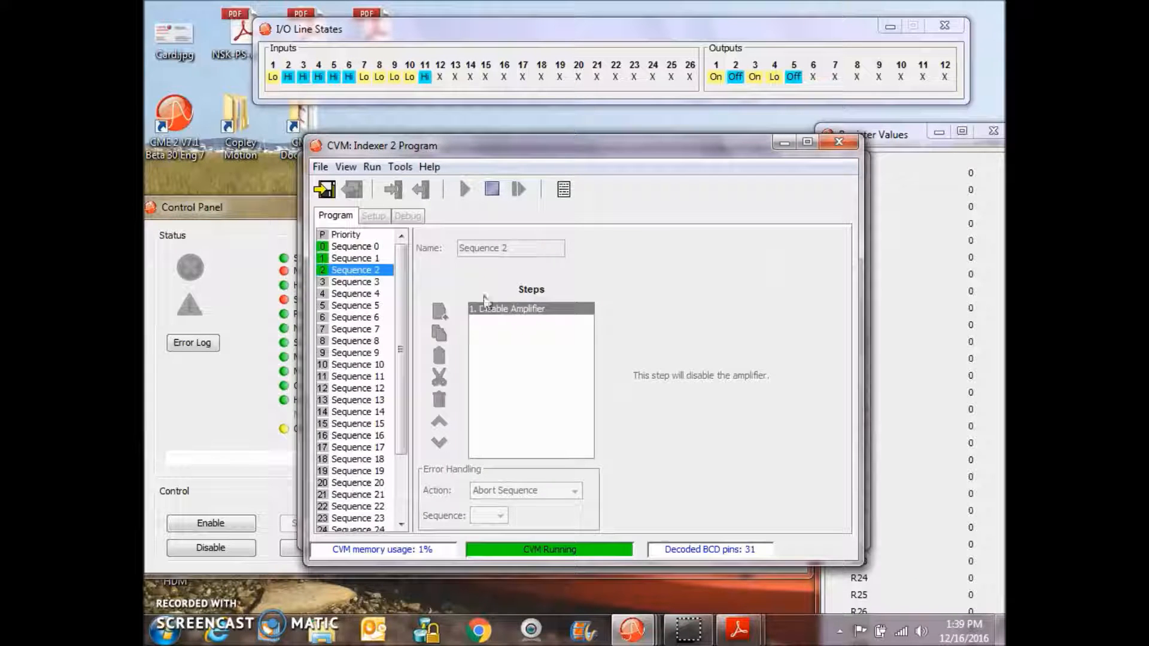
pyautogui.click(351, 259)
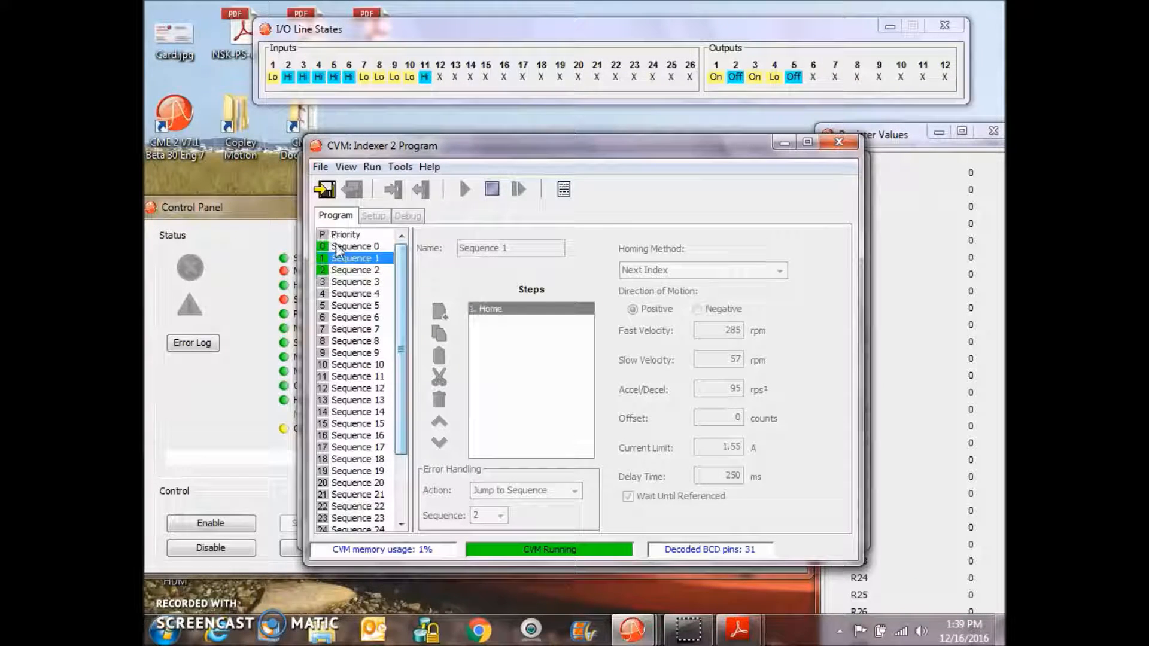
pyautogui.click(338, 247)
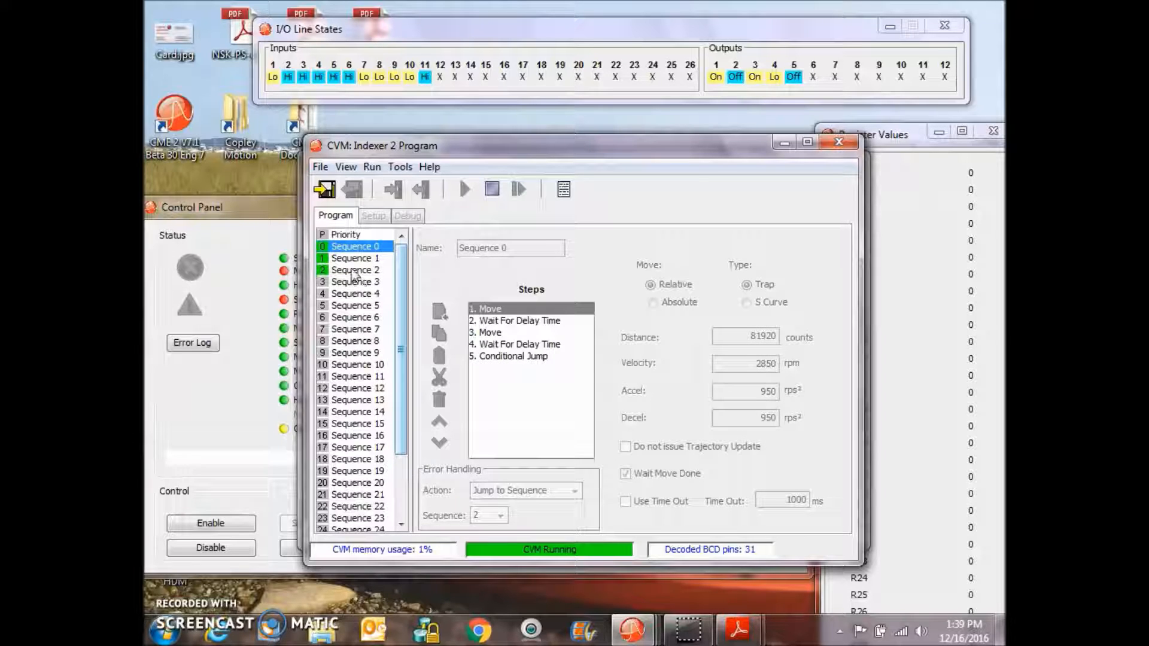
pyautogui.click(356, 272)
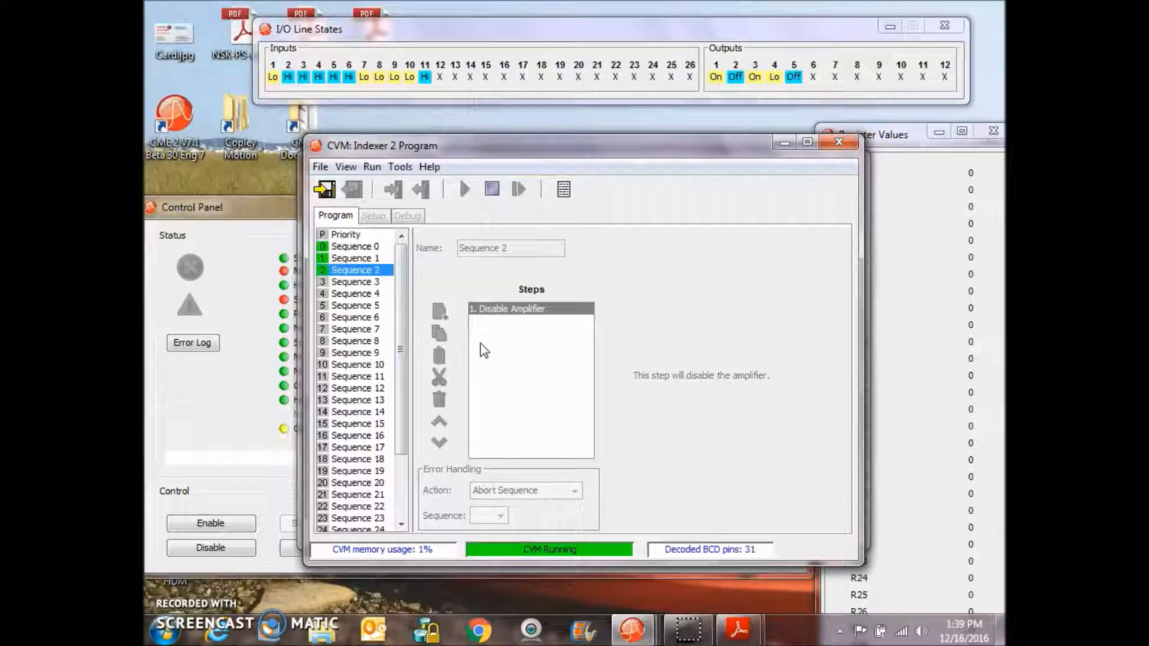
# - Stop the running CVM control program and clear all CVM flash, accepting the software disabling of the amplifier
pyautogui.click(280, 209)
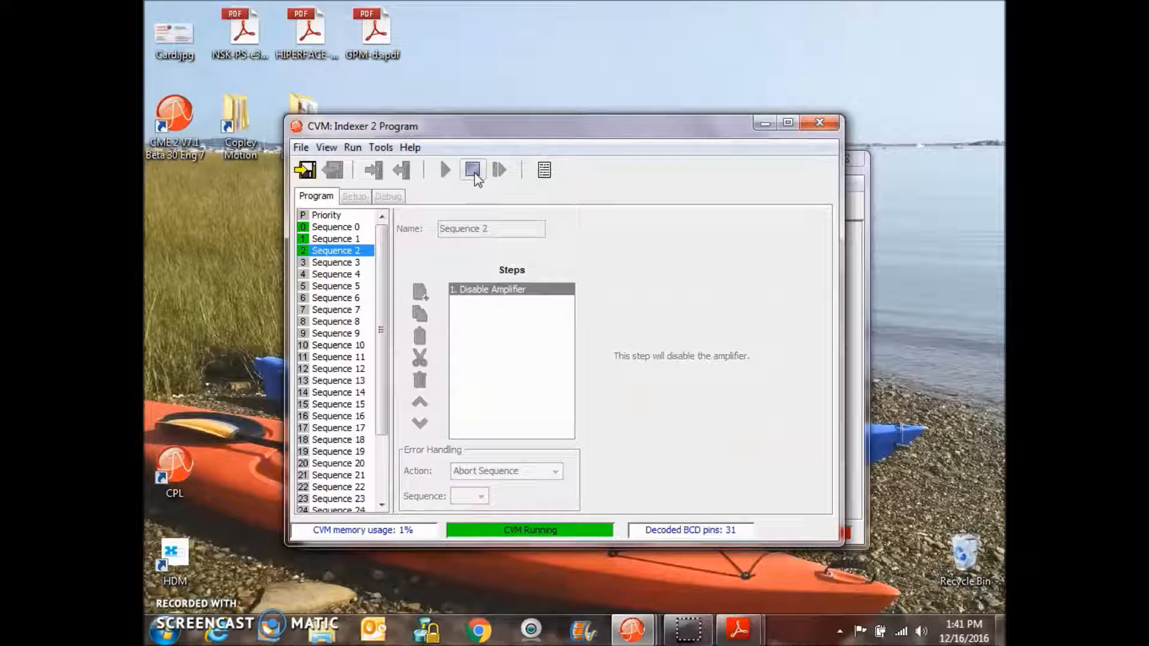
pyautogui.click(473, 172)
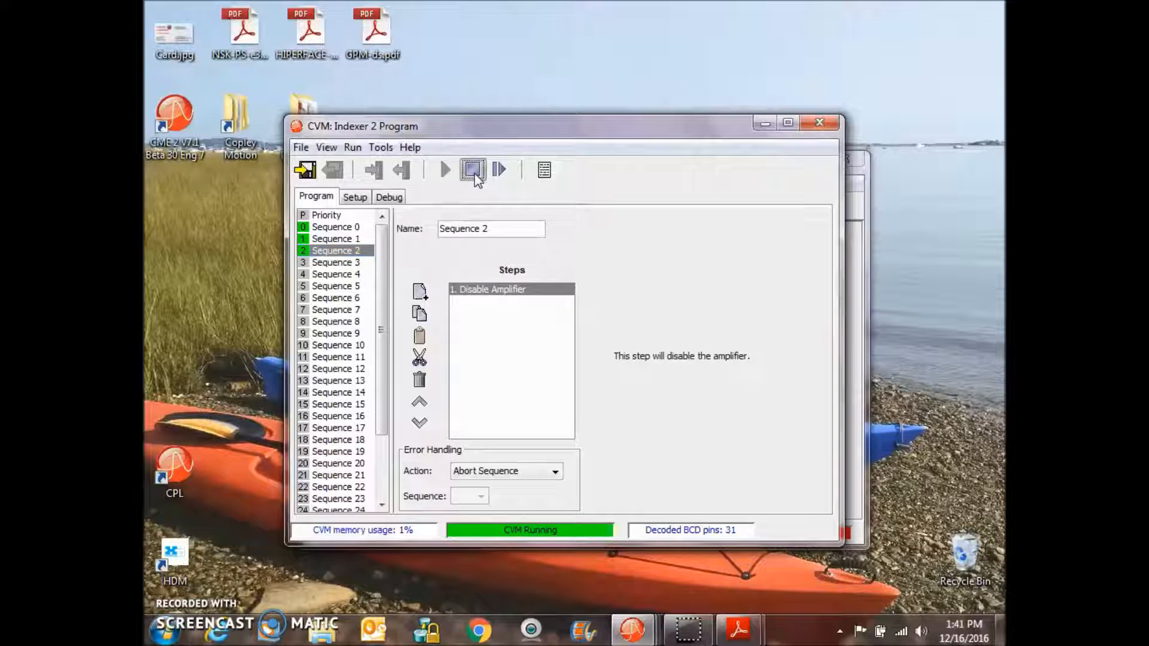
pyautogui.click(380, 147)
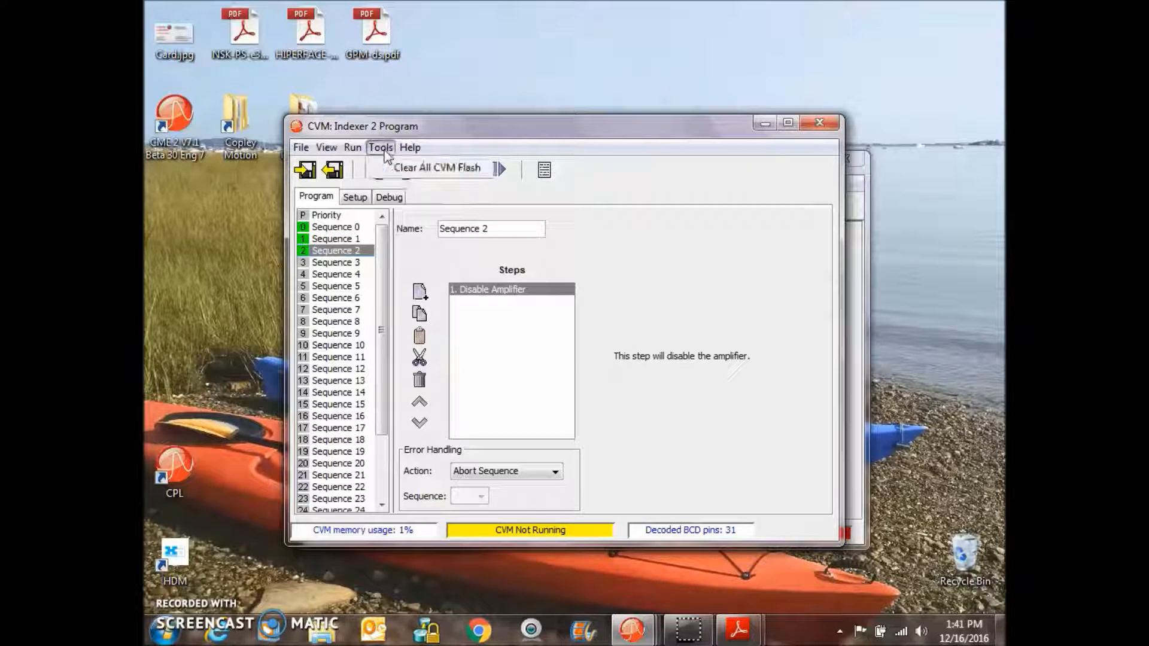
pyautogui.click(402, 171)
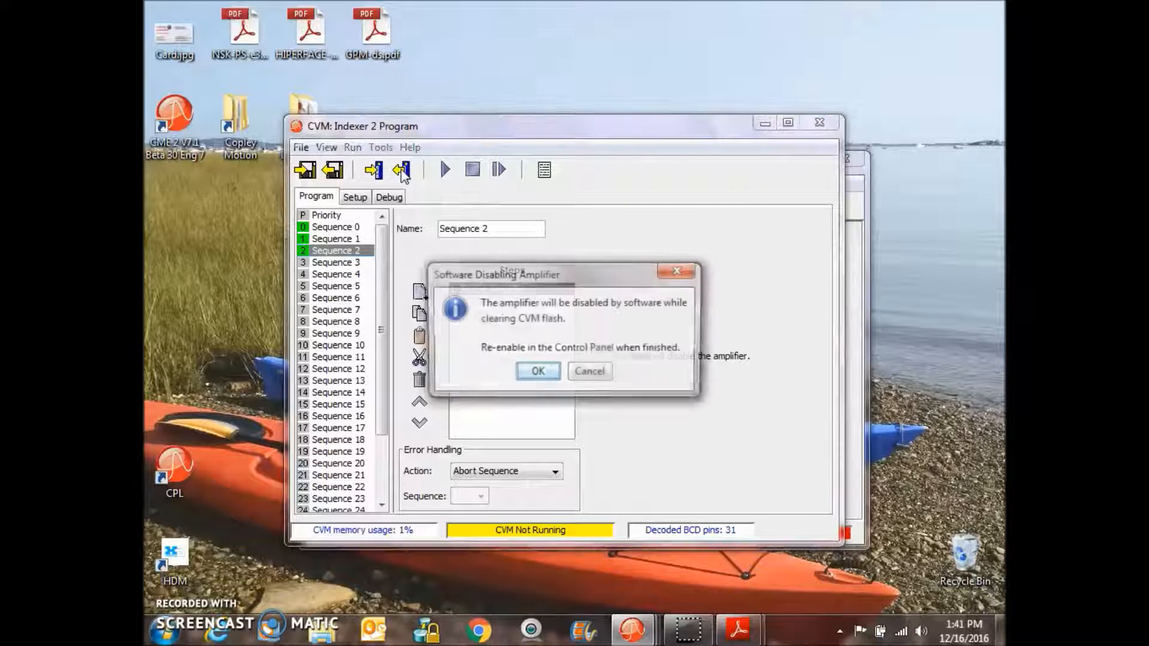
pyautogui.click(539, 373)
# - Open the Setup tab and try to restore the control program from amplifier flash
pyautogui.click(355, 198)
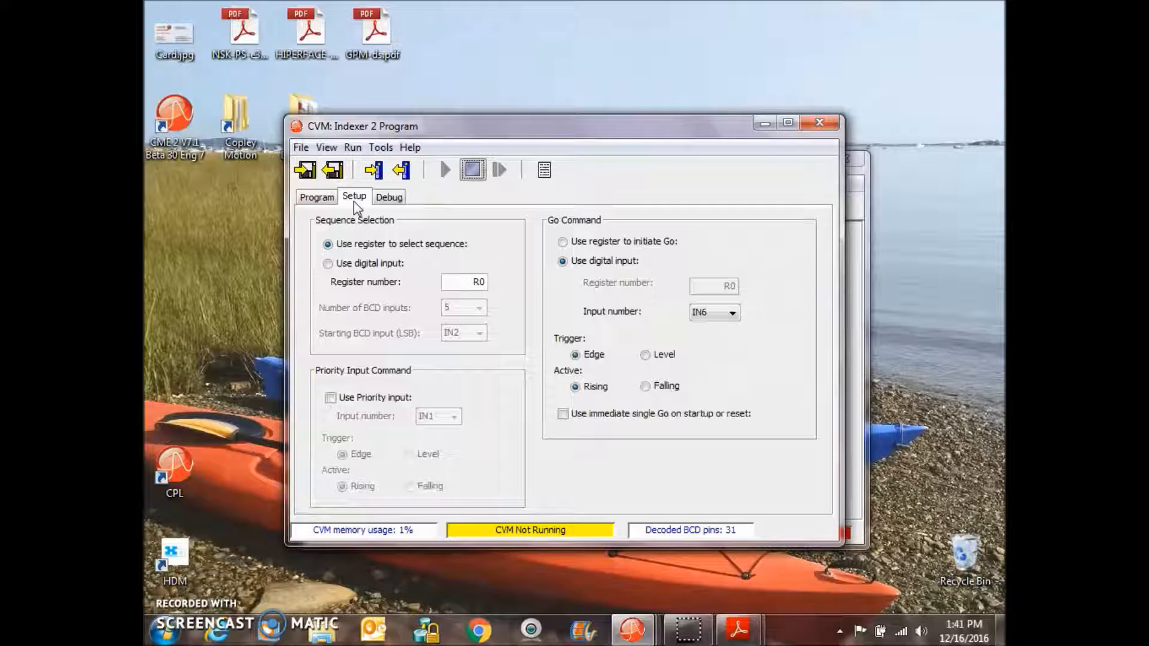
pyautogui.click(399, 172)
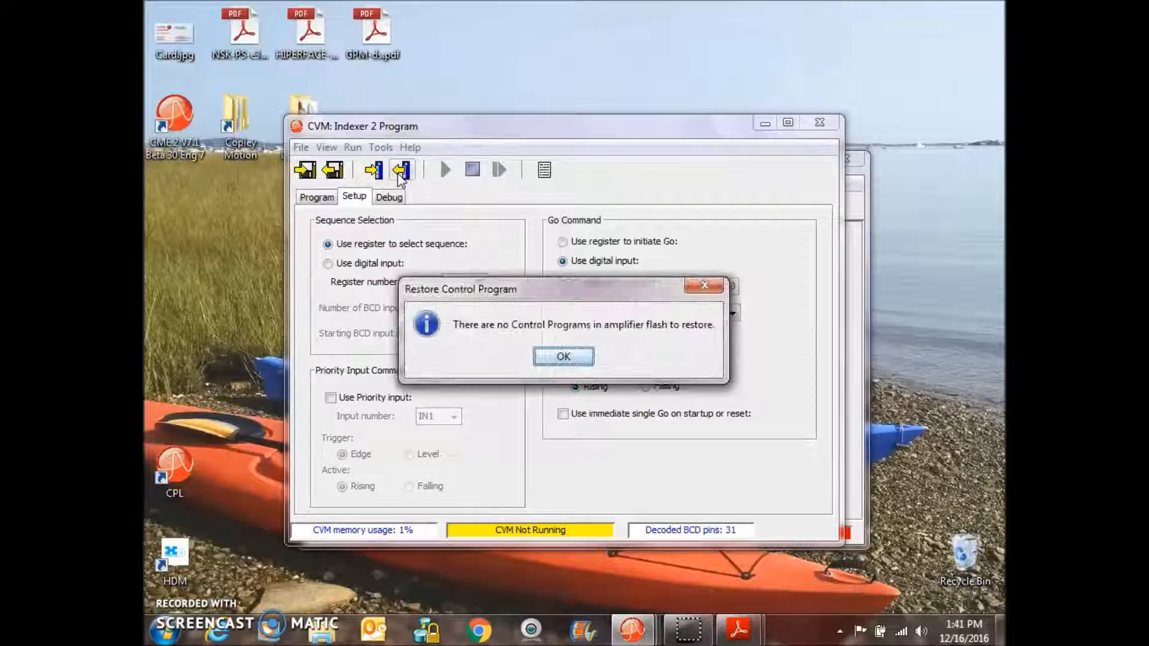
pyautogui.click(563, 357)
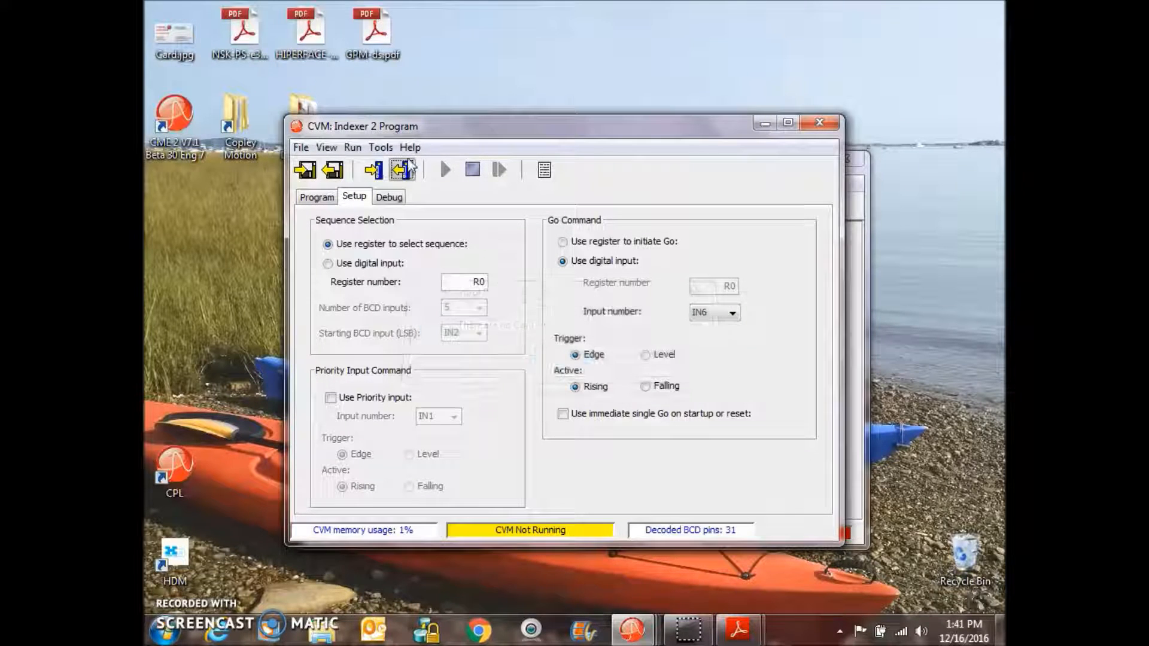
pyautogui.click(355, 148)
pyautogui.moveTo(327, 148)
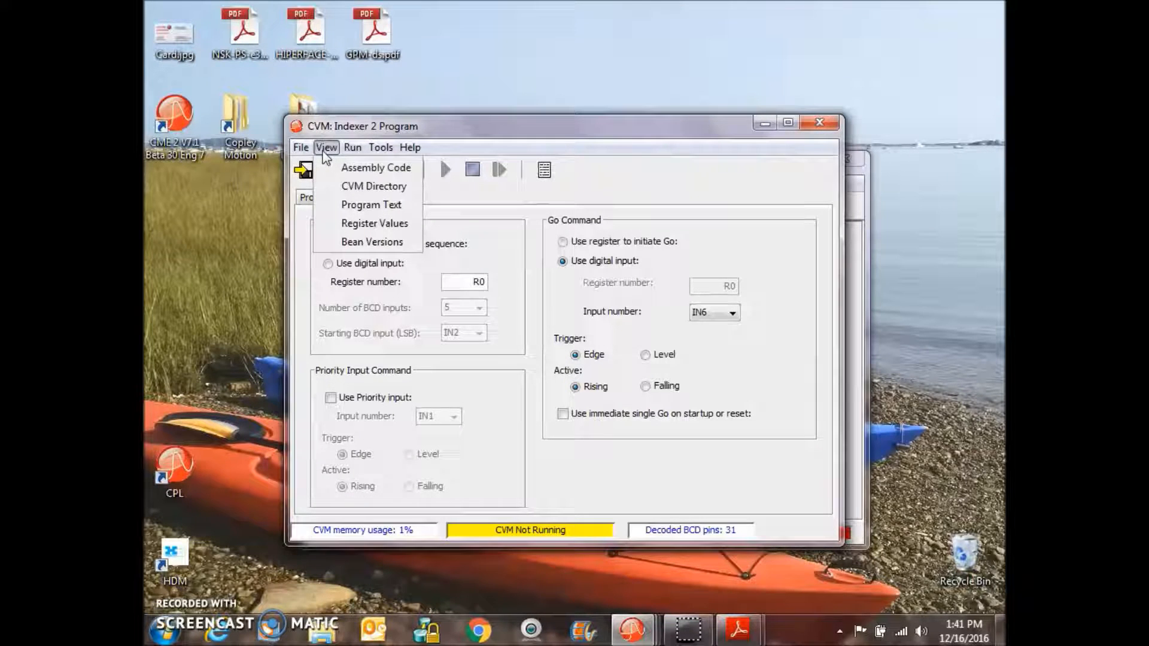
pyautogui.click(304, 193)
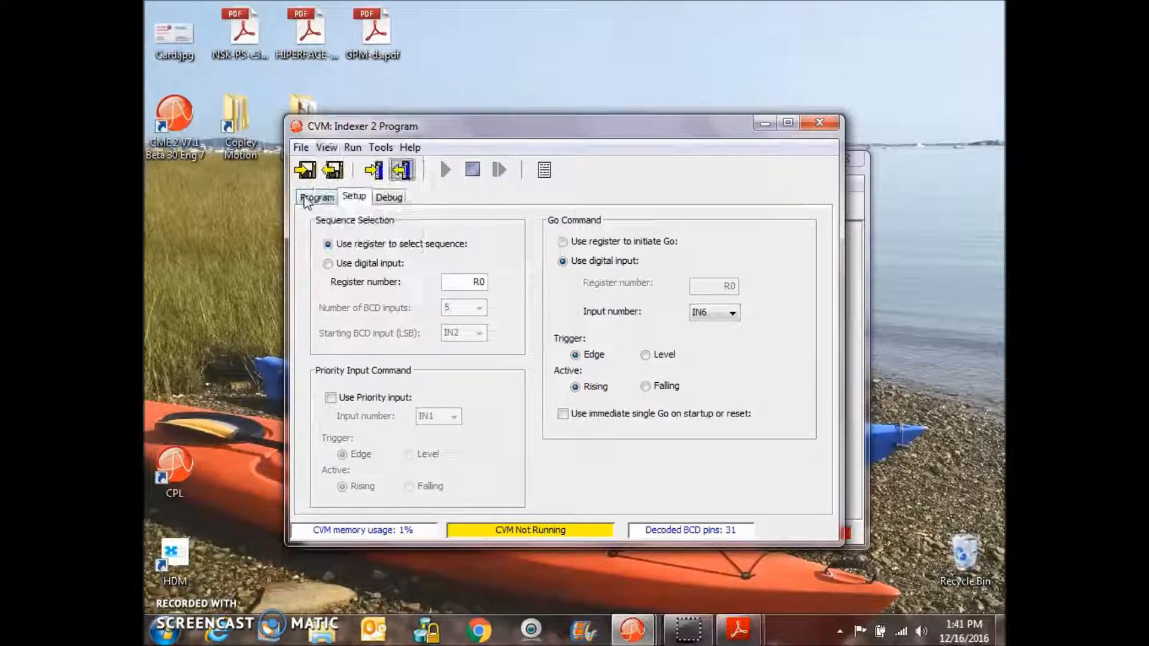
# - Open the CVM assembly code view, enlarge its window to read the code, and close it
pyautogui.click(326, 148)
pyautogui.click(347, 167)
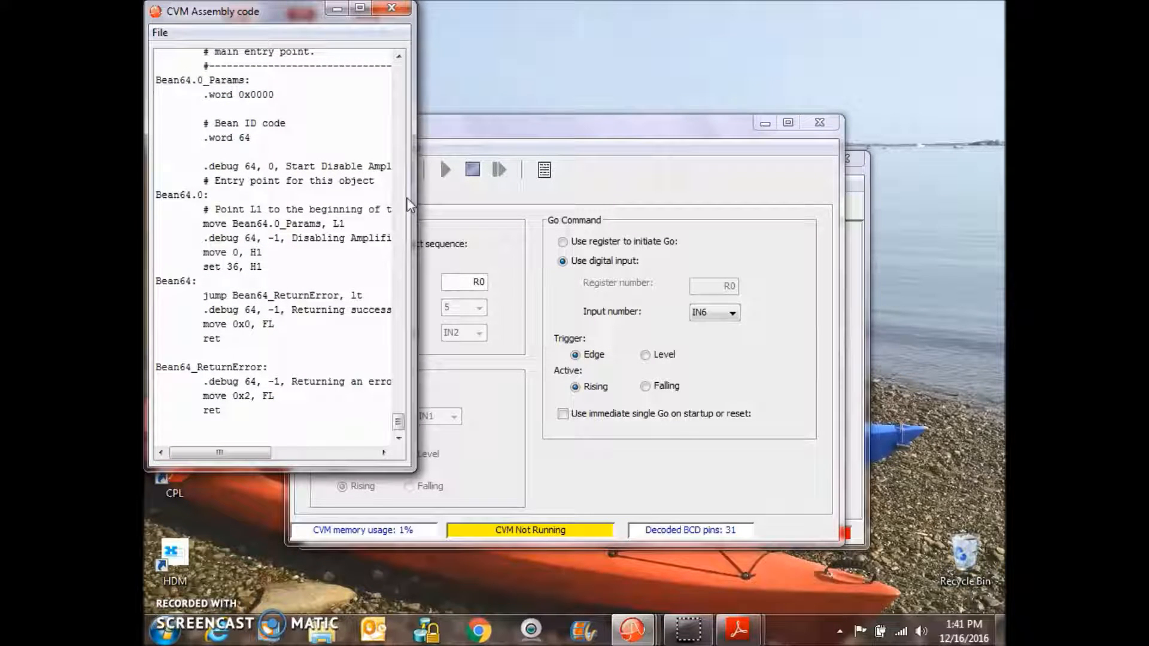
pyautogui.moveTo(413, 199); pyautogui.dragTo(886, 157)
pyautogui.moveTo(877, 439)
pyautogui.mouseDown()
pyautogui.moveTo(876, 63)
pyautogui.moveTo(878, 148)
pyautogui.moveTo(921, 254)
pyautogui.moveTo(891, 456)
pyautogui.mouseUp()
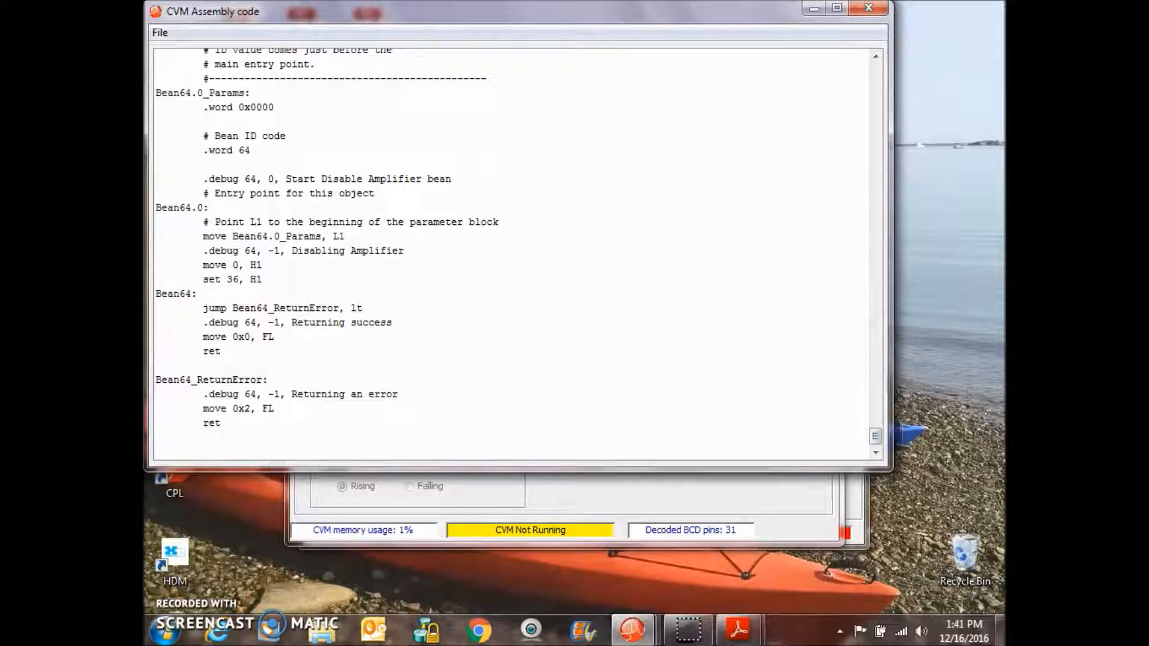
pyautogui.click(869, 11)
# - Open the CVM program text view, scroll back to its beginning, and close it
pyautogui.click(301, 148)
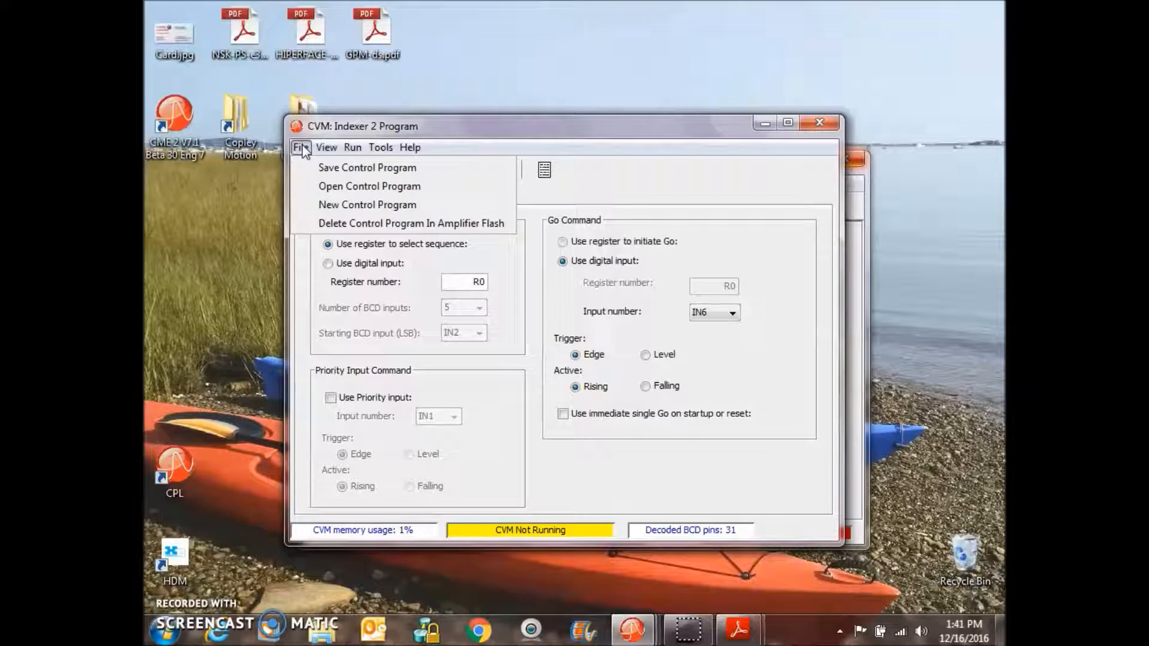
pyautogui.moveTo(325, 153)
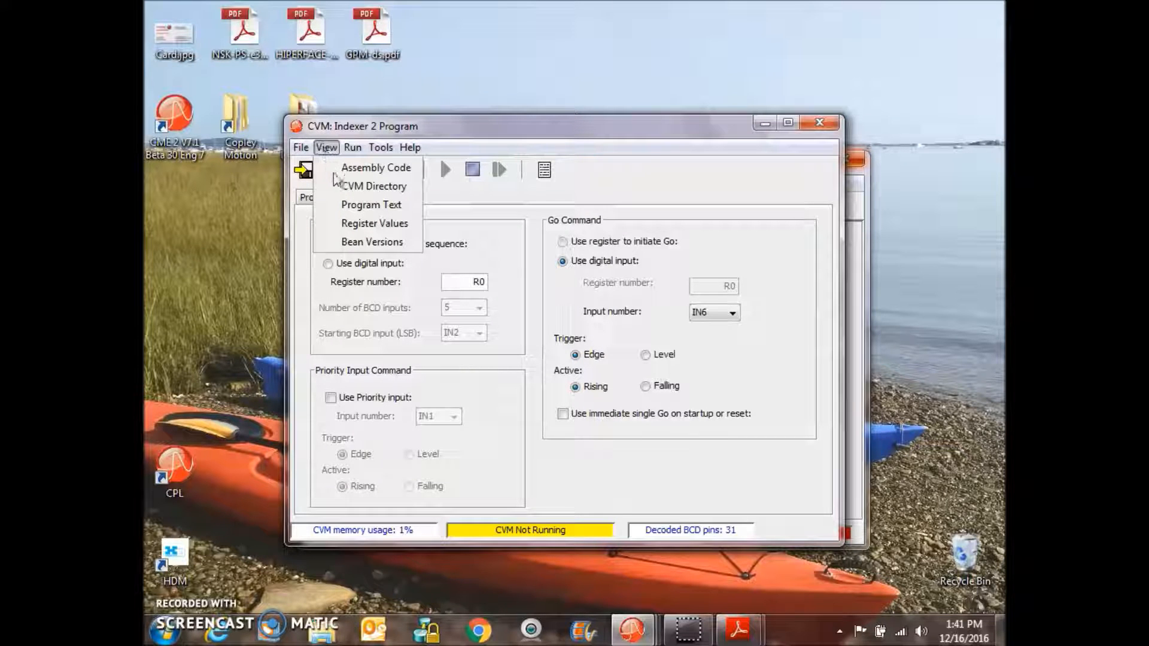
pyautogui.click(345, 206)
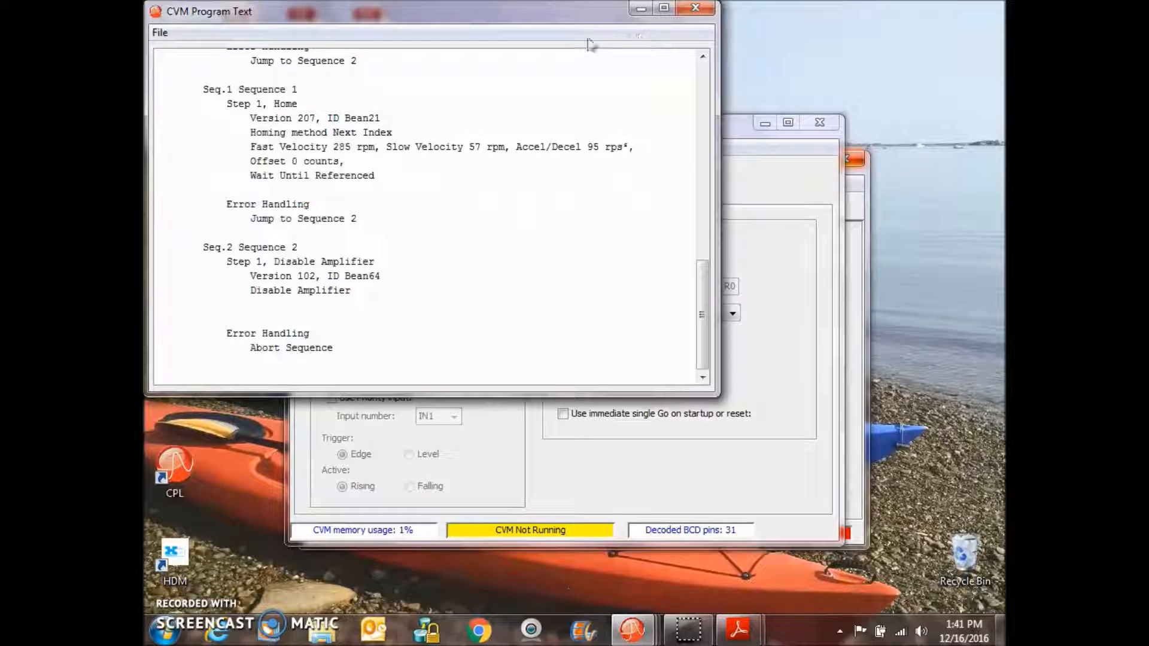
pyautogui.moveTo(570, 18); pyautogui.dragTo(643, 93)
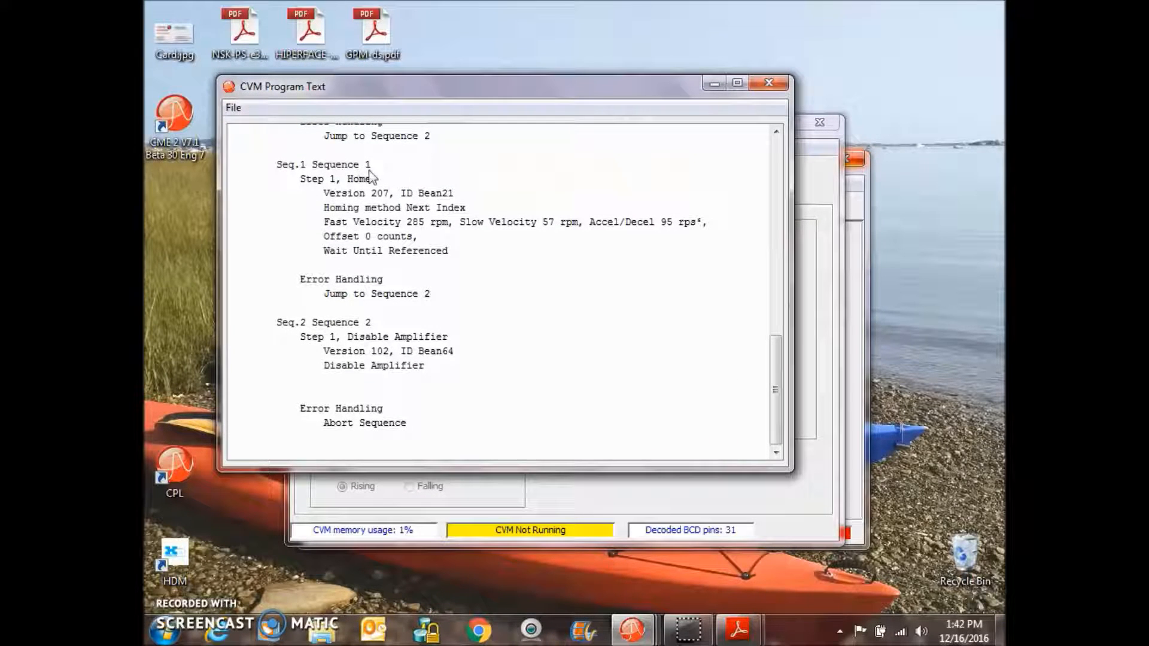
pyautogui.moveTo(778, 396); pyautogui.dragTo(775, 192)
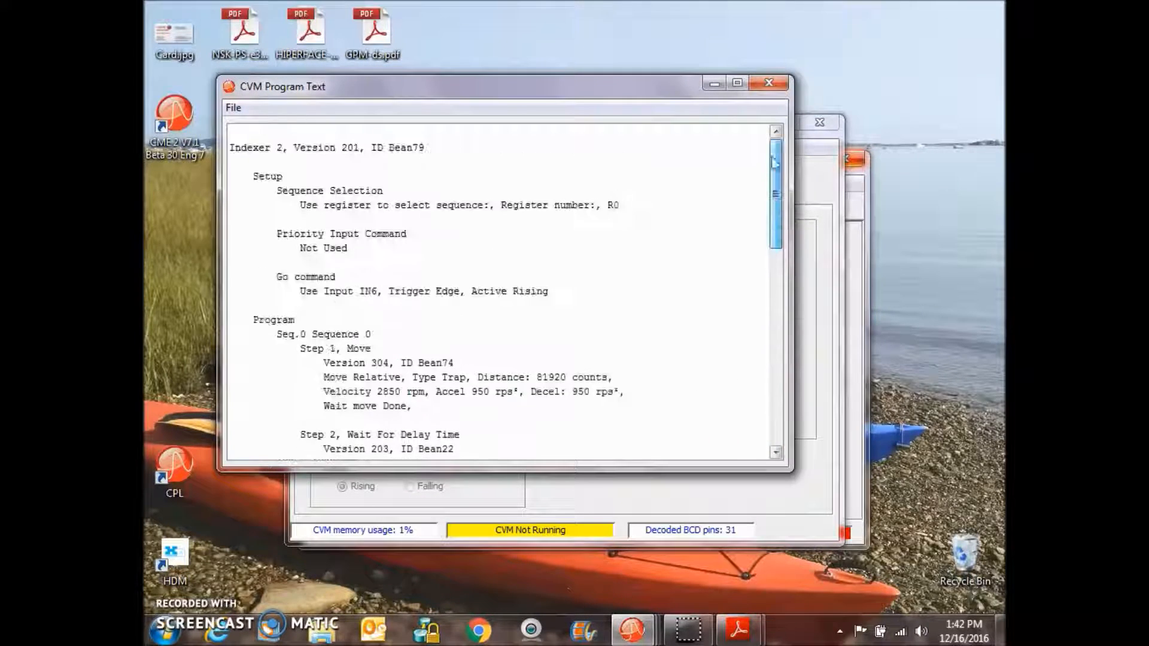
pyautogui.click(771, 85)
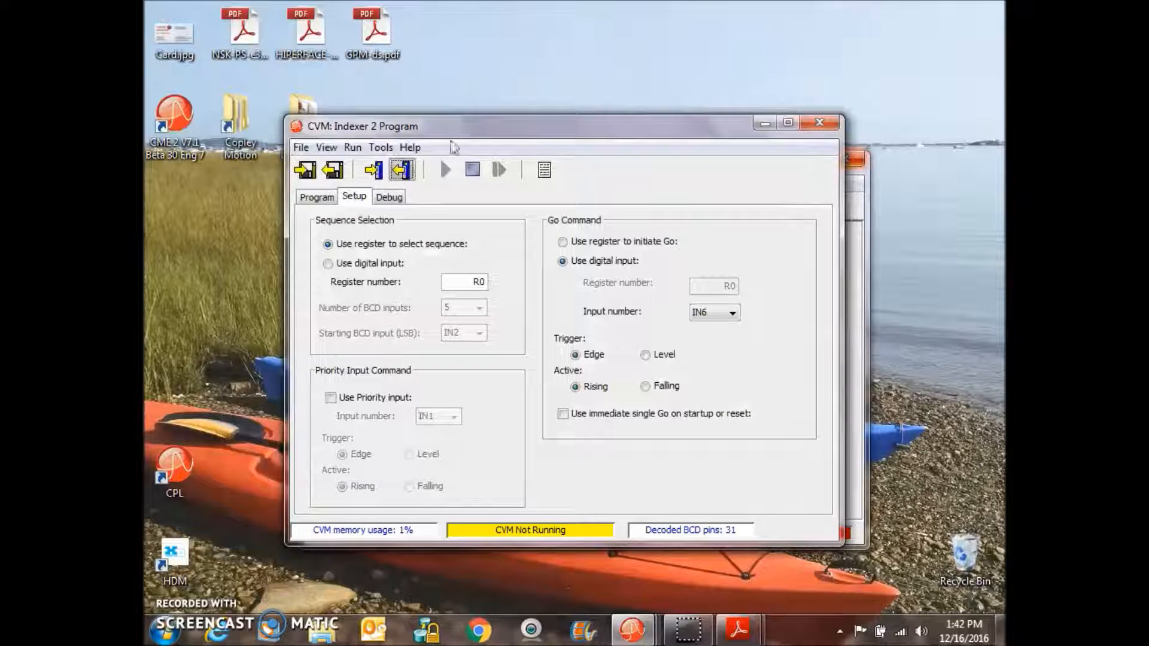
# - Open the Bean Versions list, scroll through the entries, and close it
pyautogui.click(327, 148)
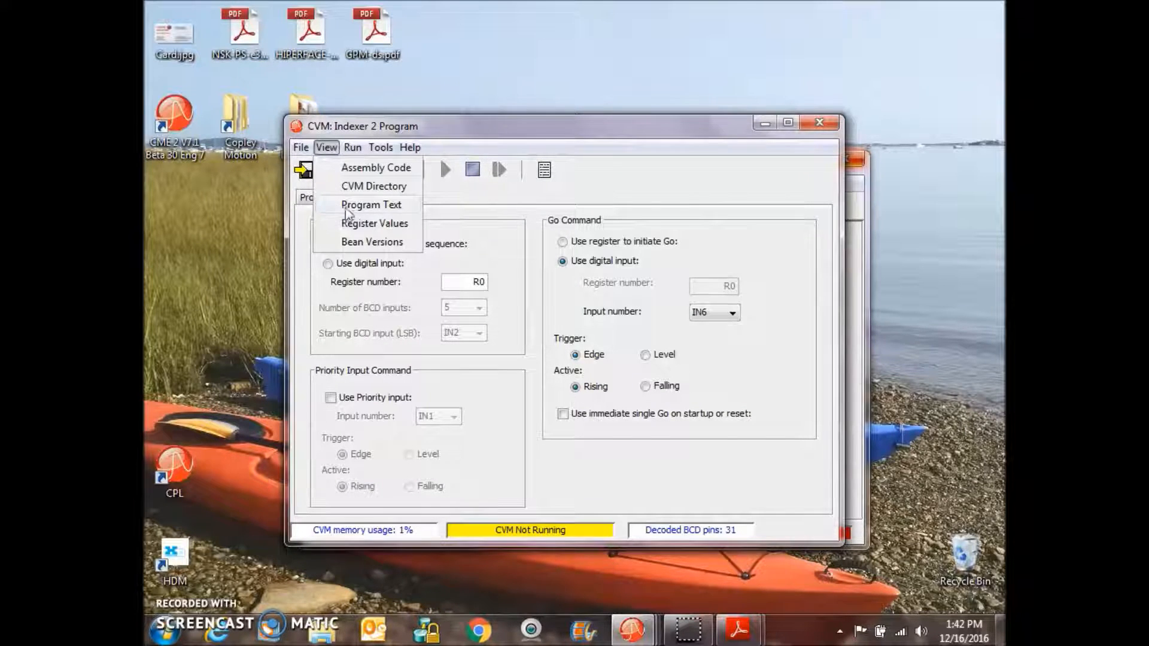
pyautogui.click(365, 242)
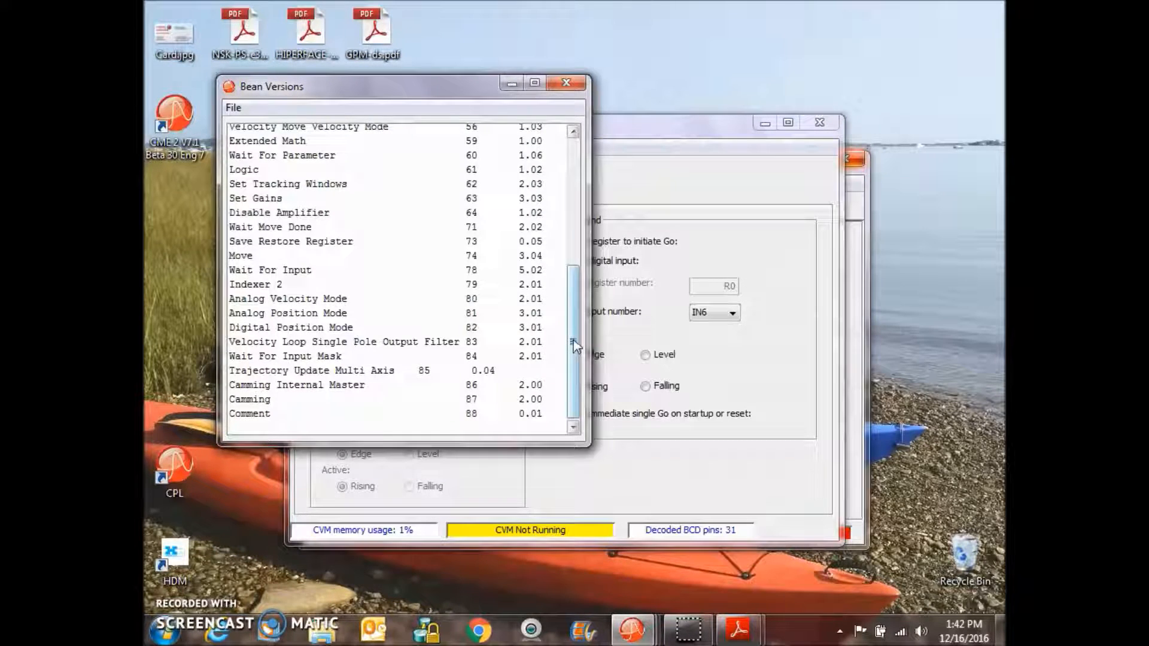
pyautogui.moveTo(573, 342); pyautogui.dragTo(568, 213)
pyautogui.moveTo(575, 161); pyautogui.dragTo(590, 314)
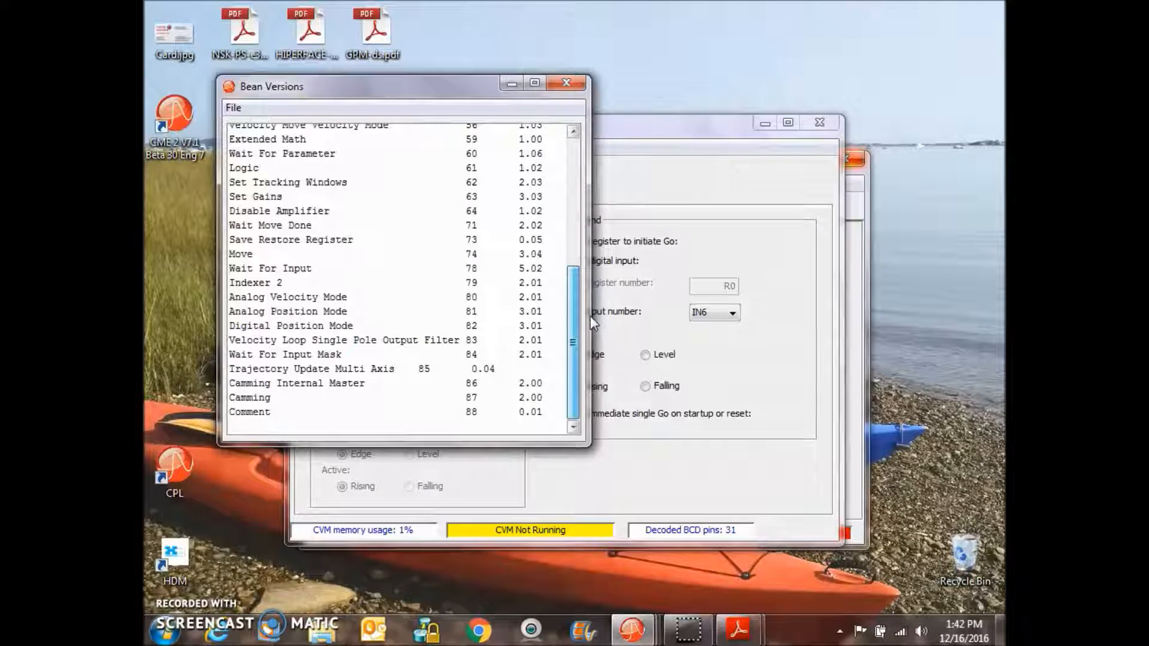
pyautogui.click(567, 84)
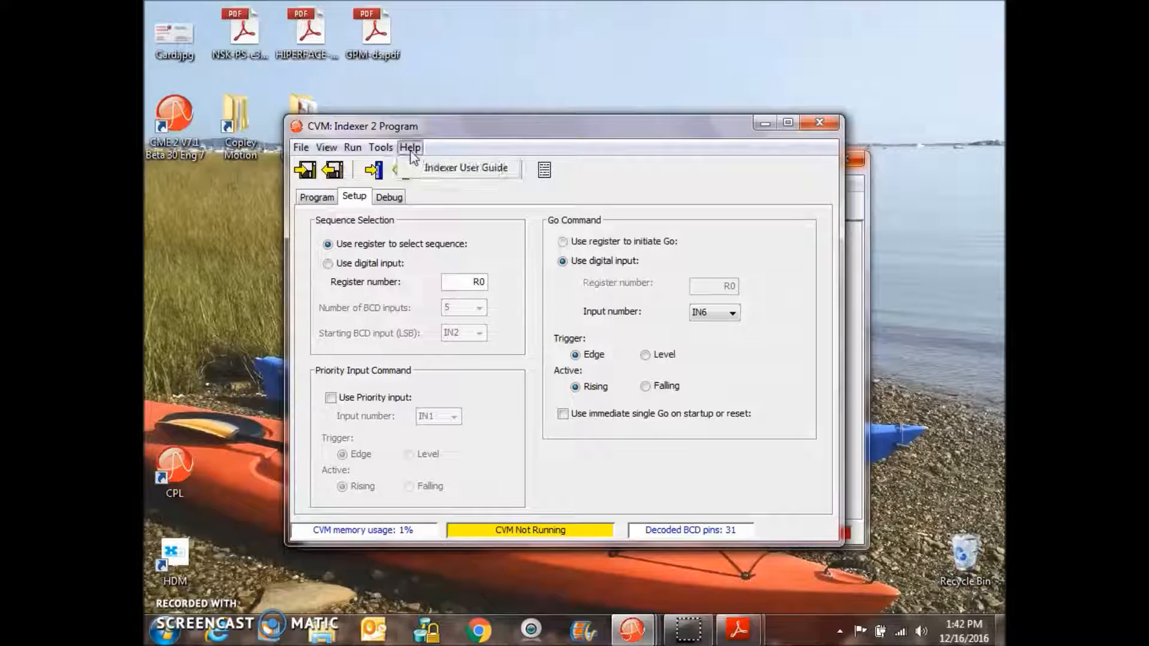
# - Stop the CVM control program from the run options
pyautogui.click(352, 147)
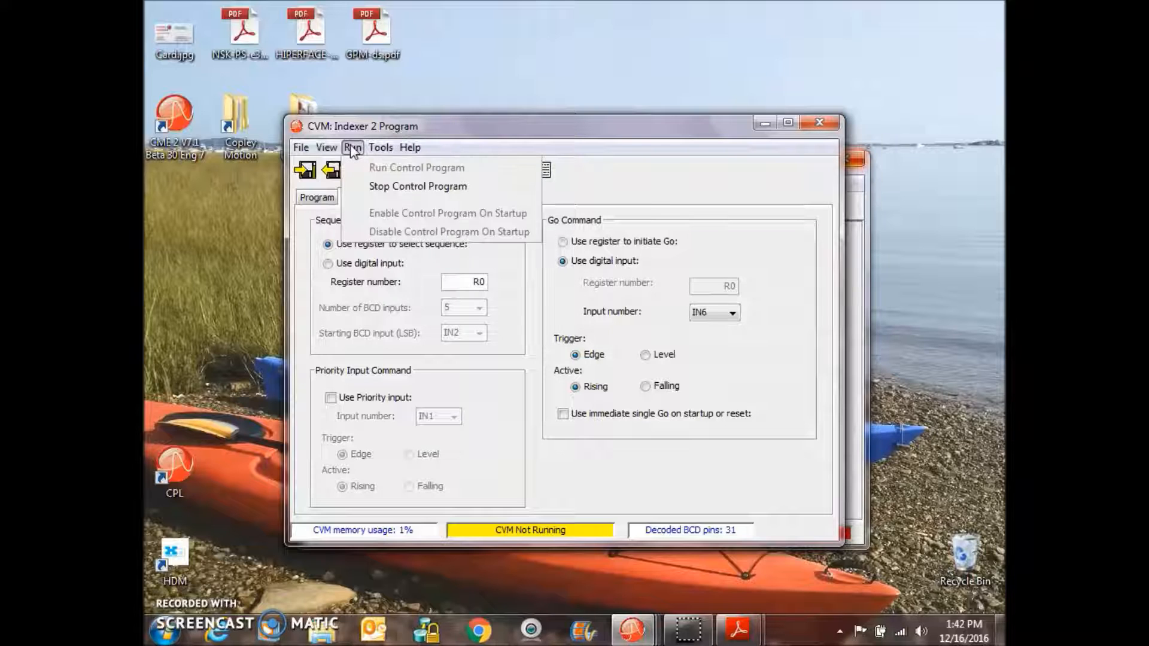
pyautogui.click(374, 186)
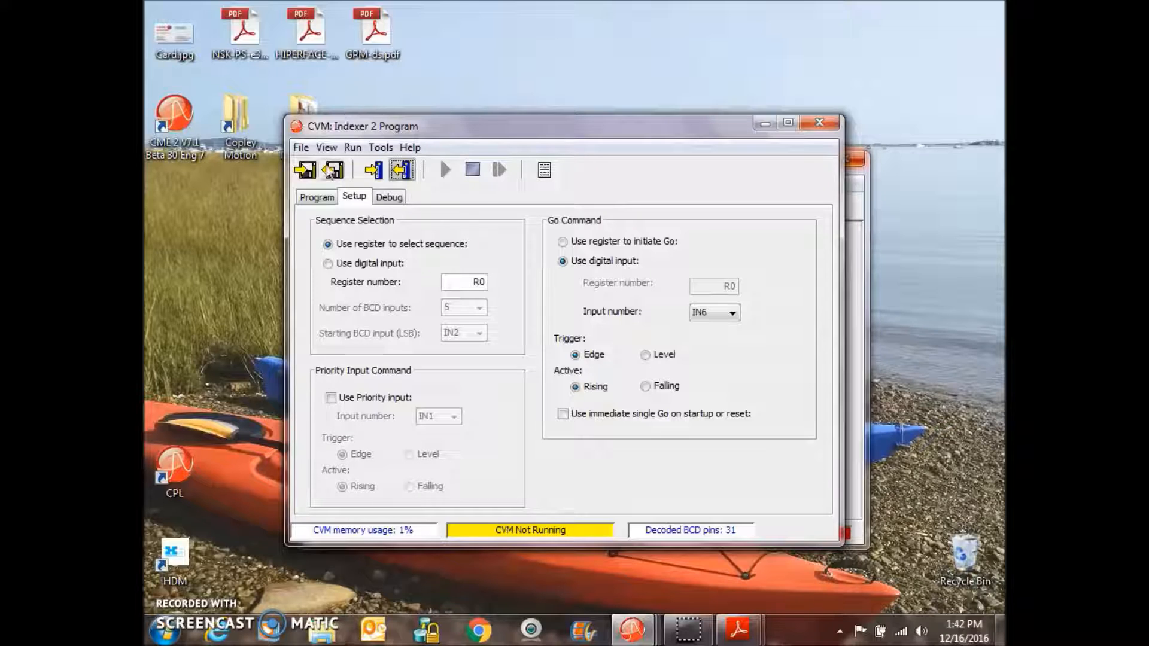
pyautogui.click(326, 147)
pyautogui.click(301, 149)
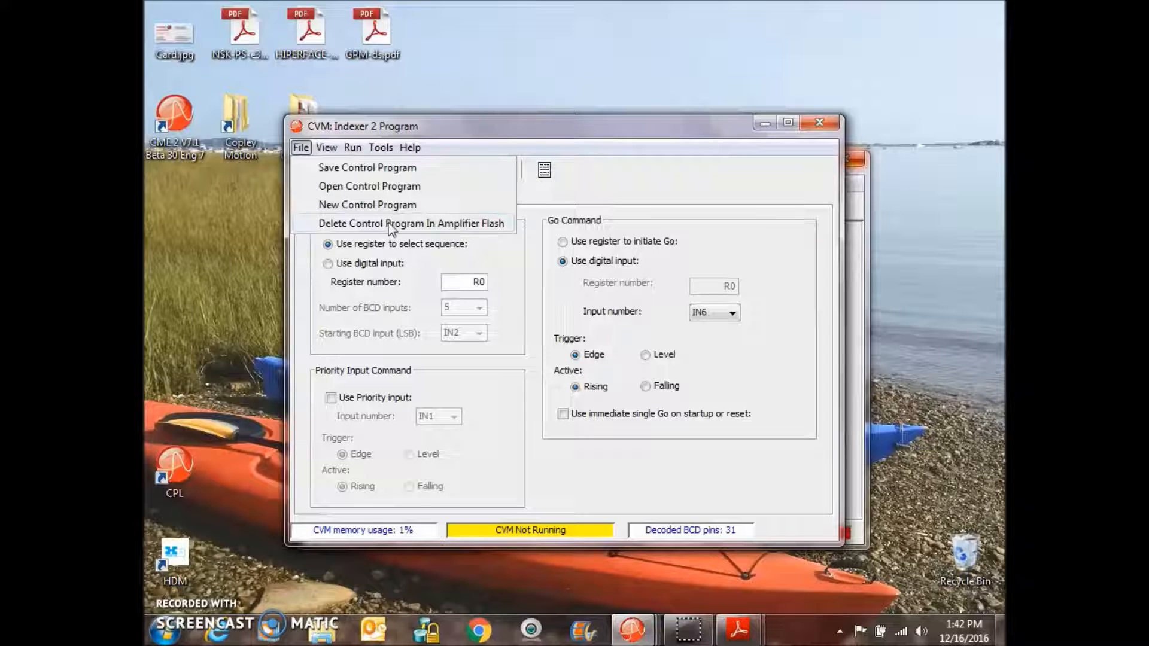
# - Reopen the program text view, scroll to the top of the listing, and close it
pyautogui.click(543, 179)
pyautogui.click(541, 175)
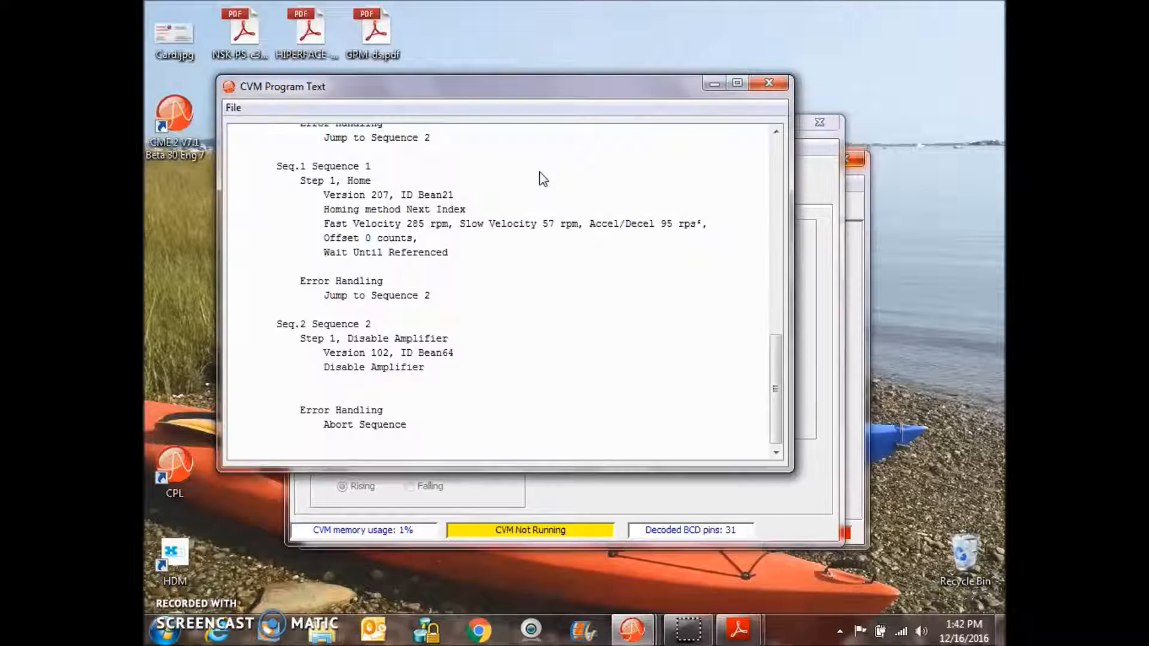
pyautogui.moveTo(761, 409); pyautogui.dragTo(764, 192)
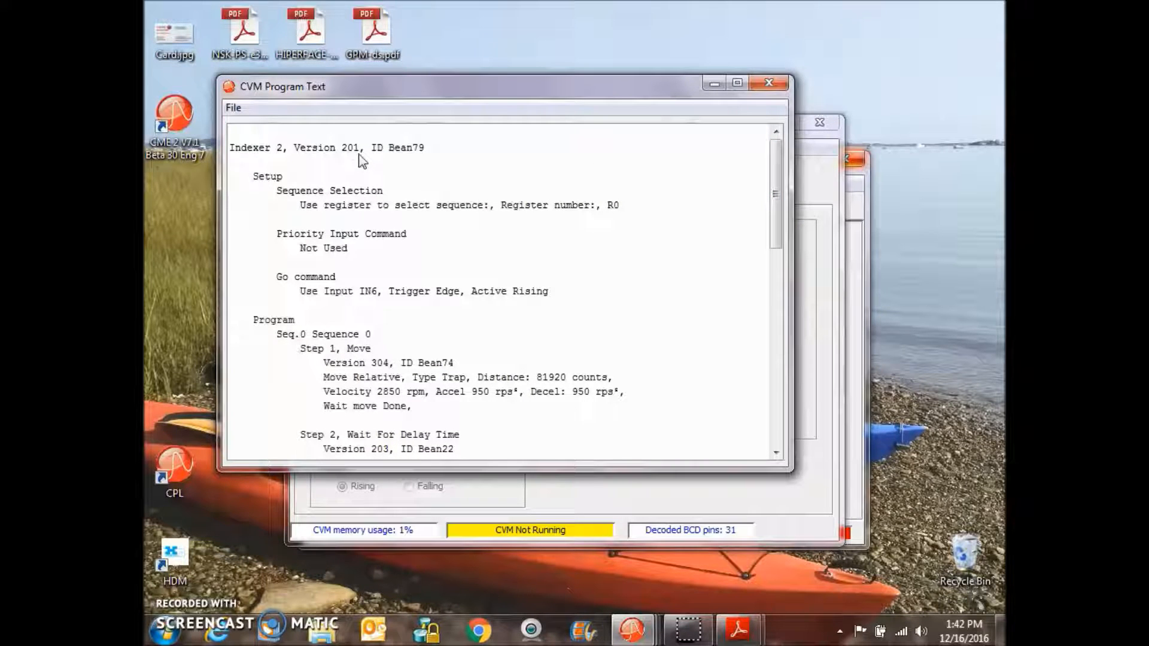
pyautogui.click(768, 86)
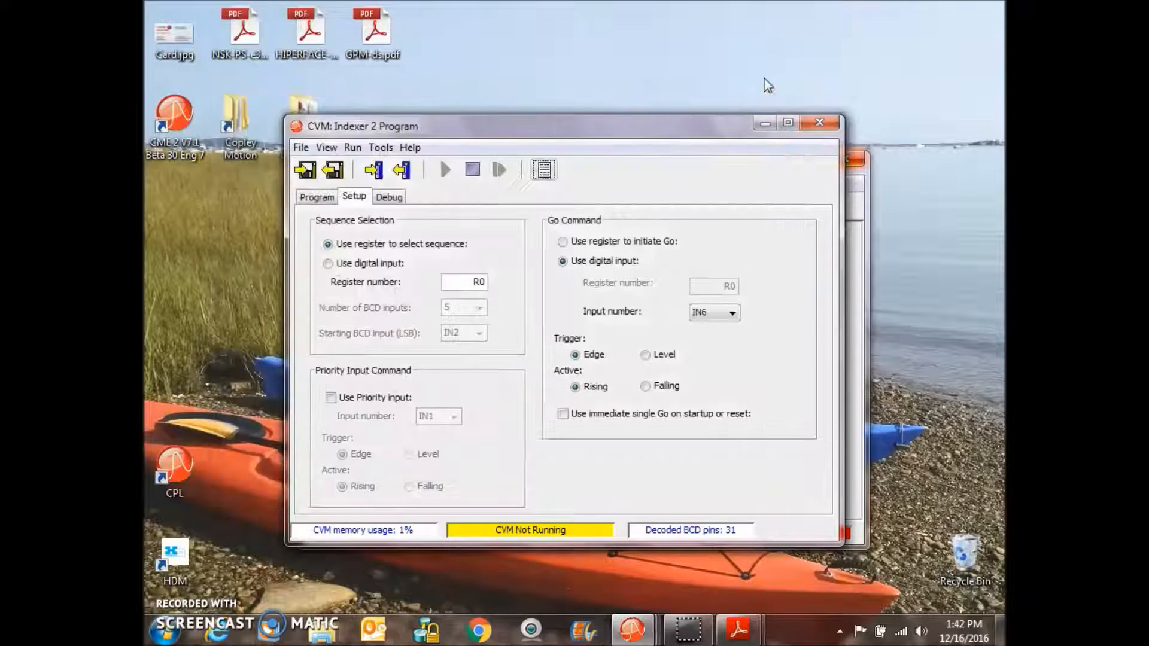
# - Close the CVM Indexer 2 Program window without saving the control program to disk
pyautogui.moveTo(541, 133); pyautogui.dragTo(625, 164)
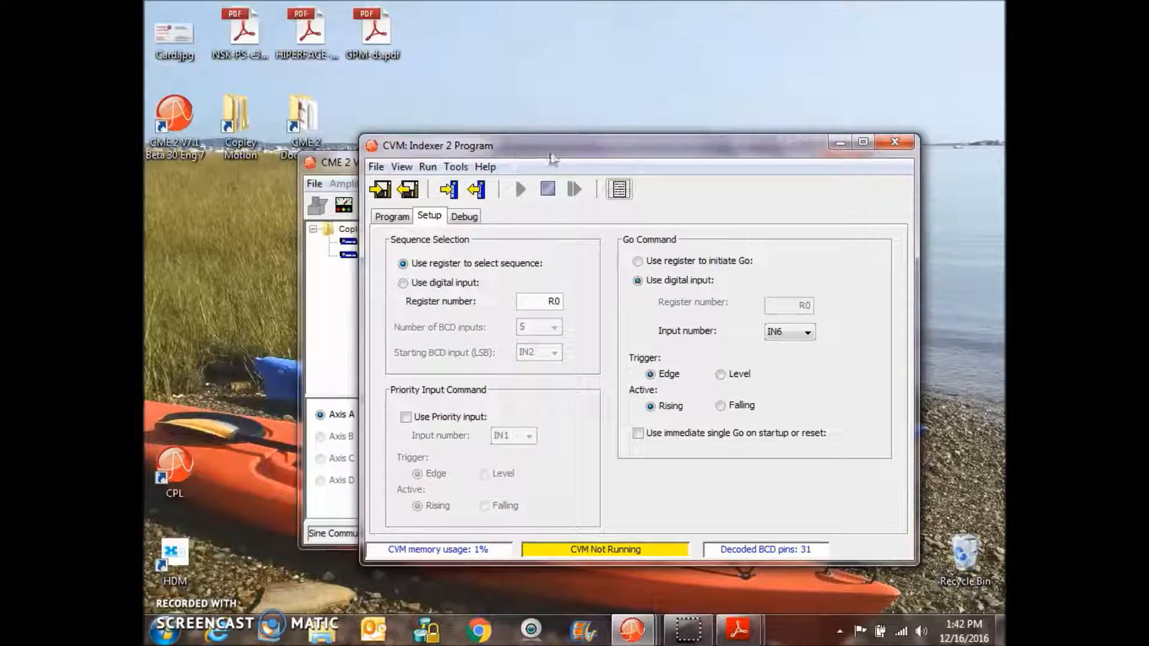
pyautogui.click(895, 143)
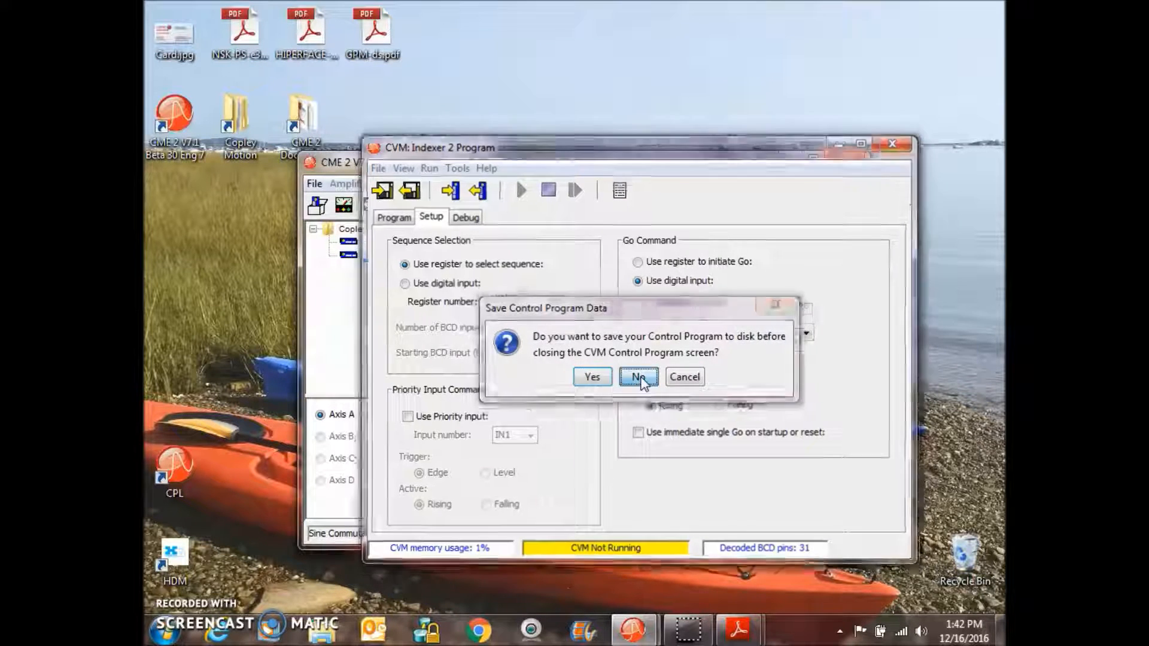
pyautogui.click(638, 377)
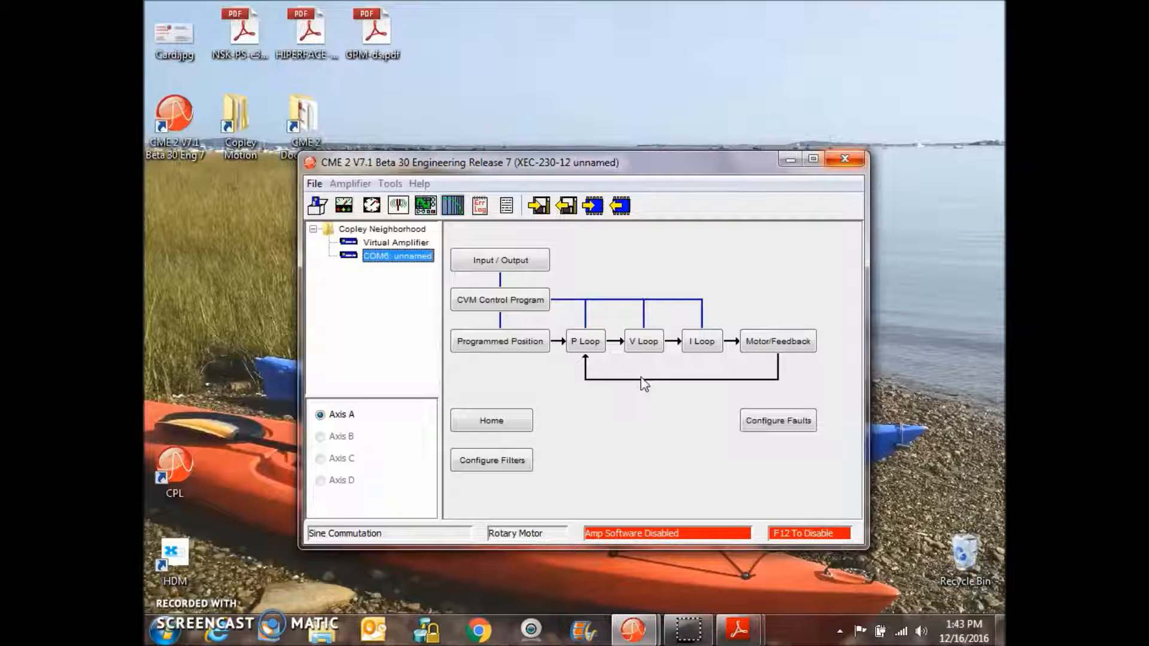
# - Move the CPL desktop shortcut up beside the other desktop icons
pyautogui.moveTo(174, 467); pyautogui.dragTo(247, 211)
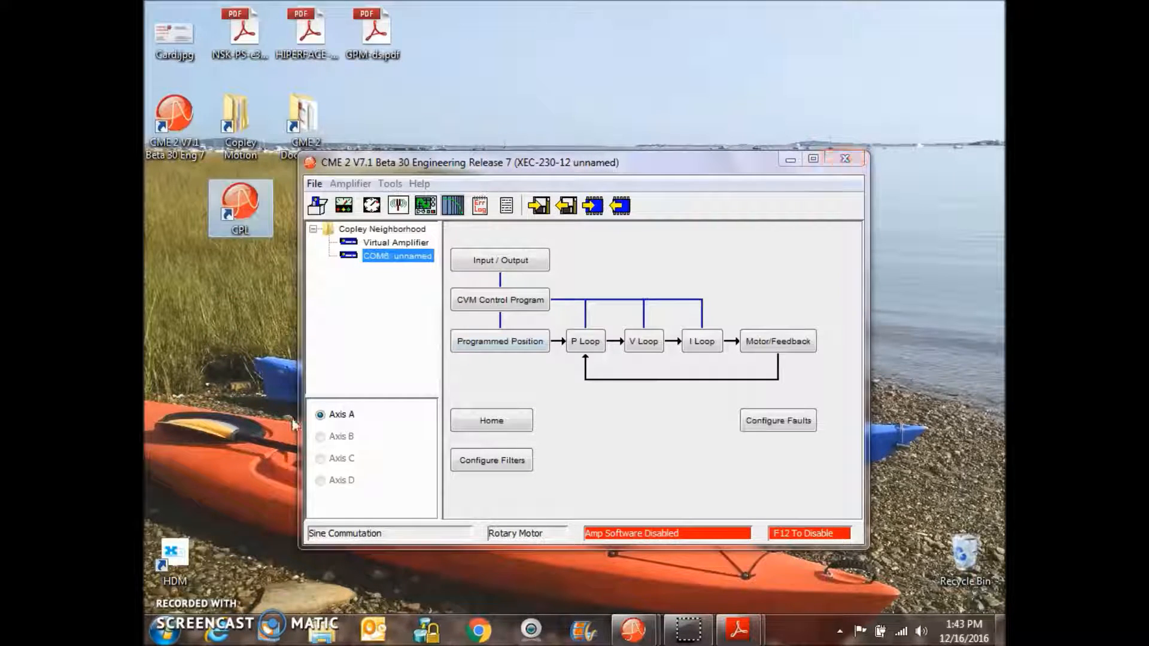